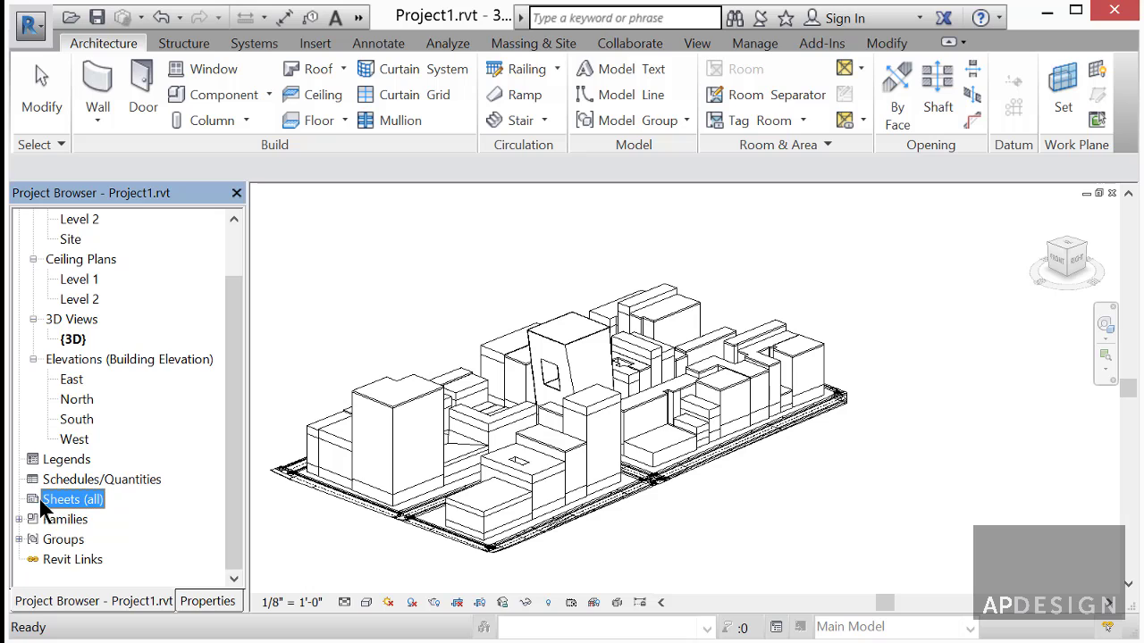
# - Start a new sheet and load the B 11 x 17 Horizontal titleblock from the Titleblocks folder
pyautogui.rightClick(54, 502)
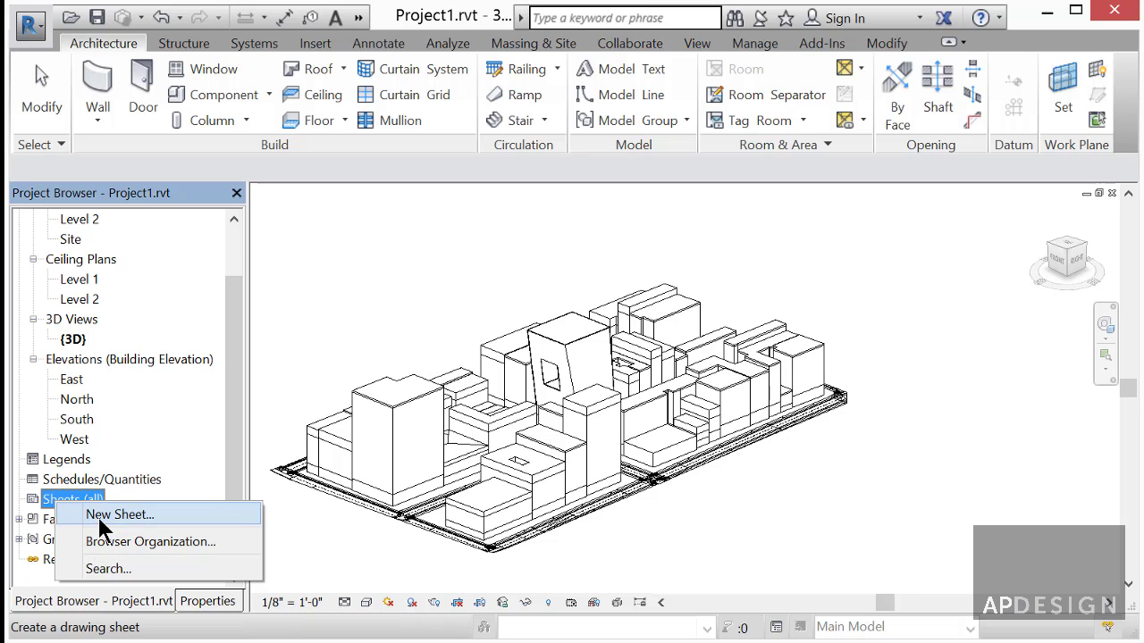
pyautogui.click(106, 527)
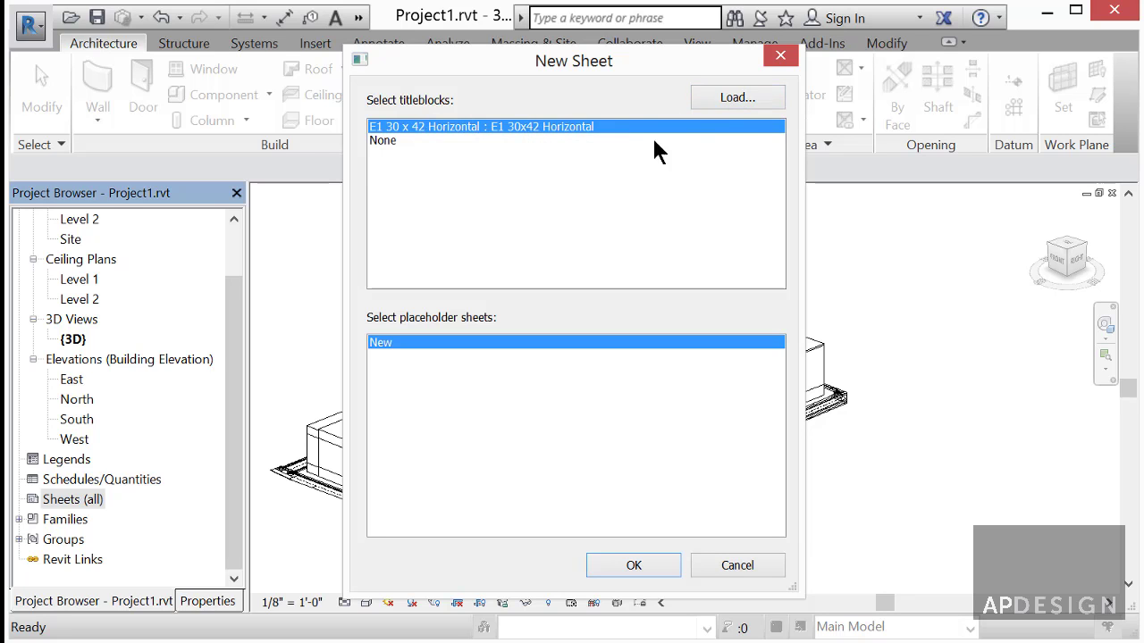
pyautogui.click(734, 98)
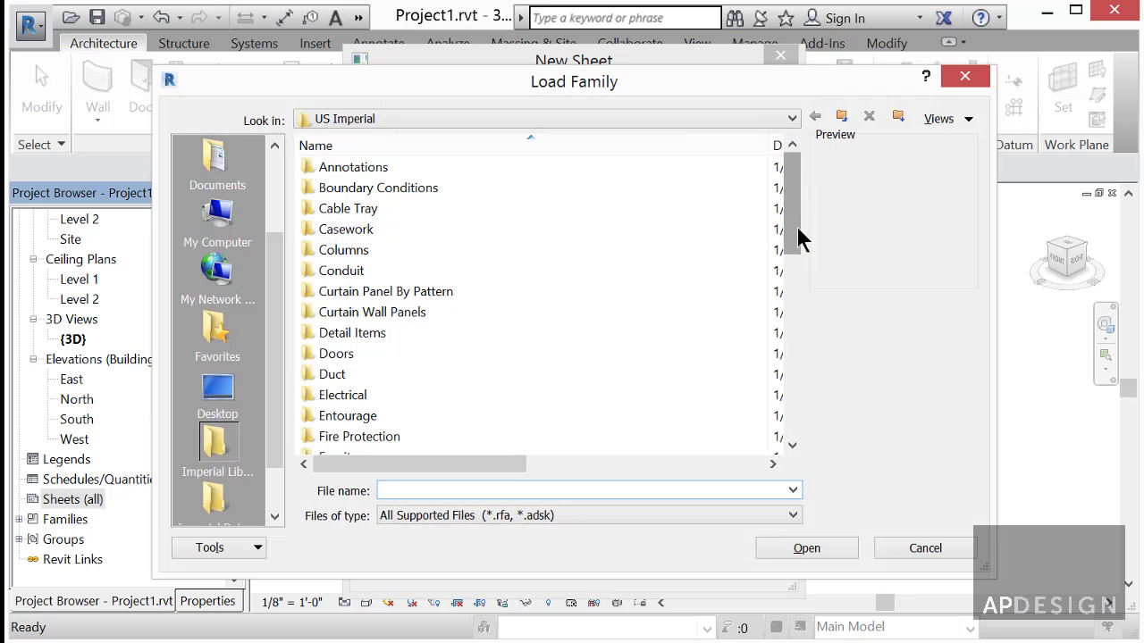
pyautogui.moveTo(795, 222); pyautogui.dragTo(802, 413)
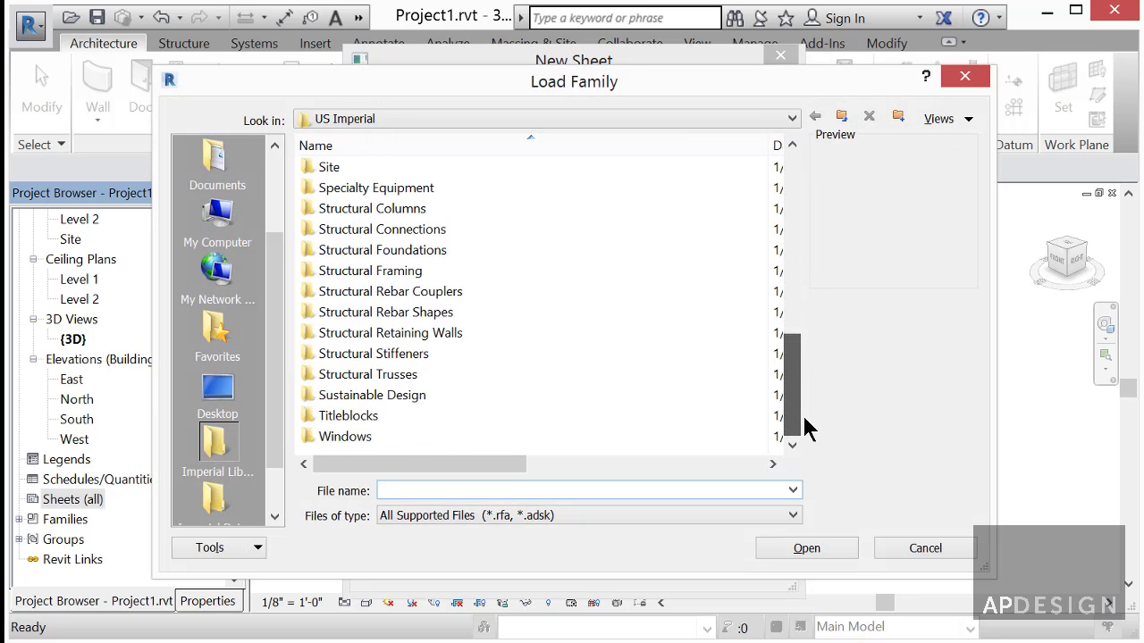
pyautogui.doubleClick(403, 416)
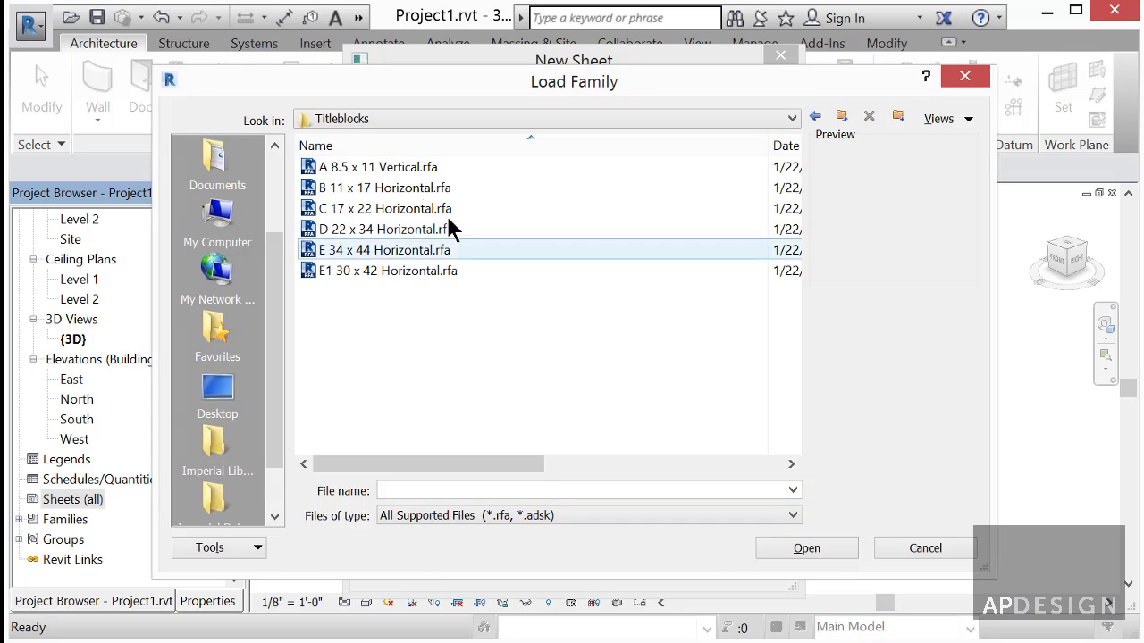
pyautogui.click(397, 191)
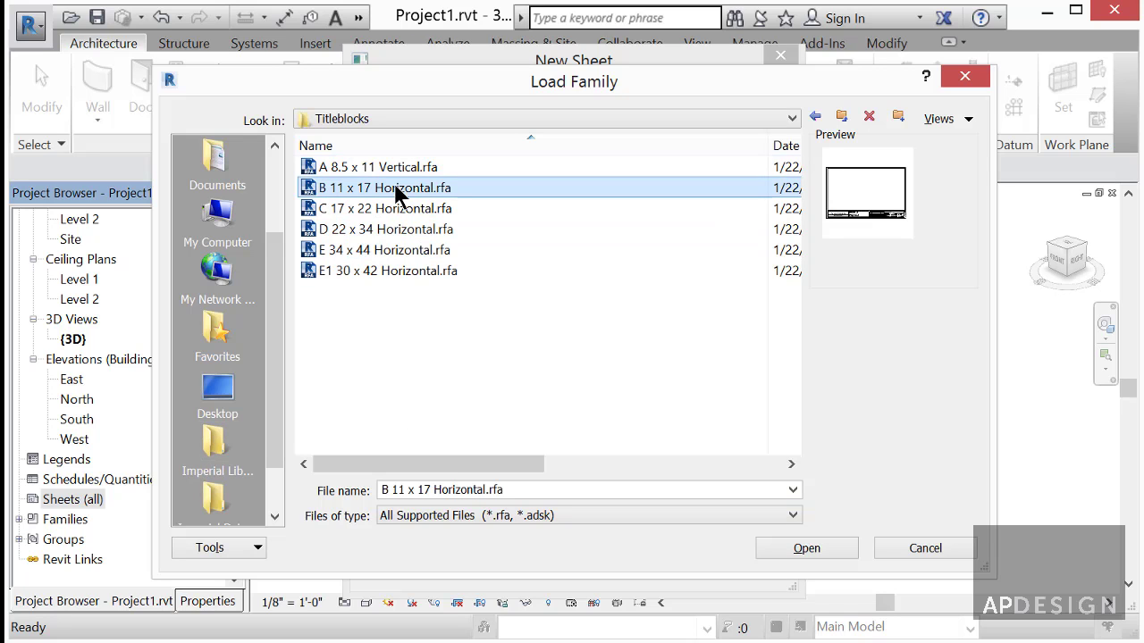
pyautogui.click(807, 548)
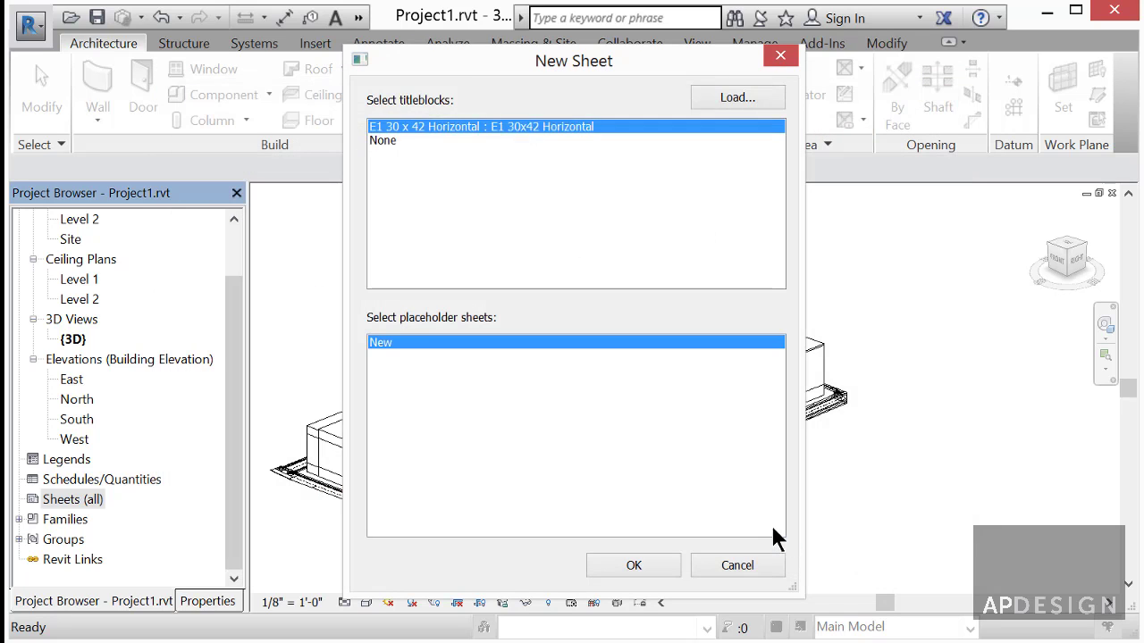
# - Create sheet A101 - Unnamed on the B 11 x 17 titleblock and open it from Sheets (all)
pyautogui.click(647, 568)
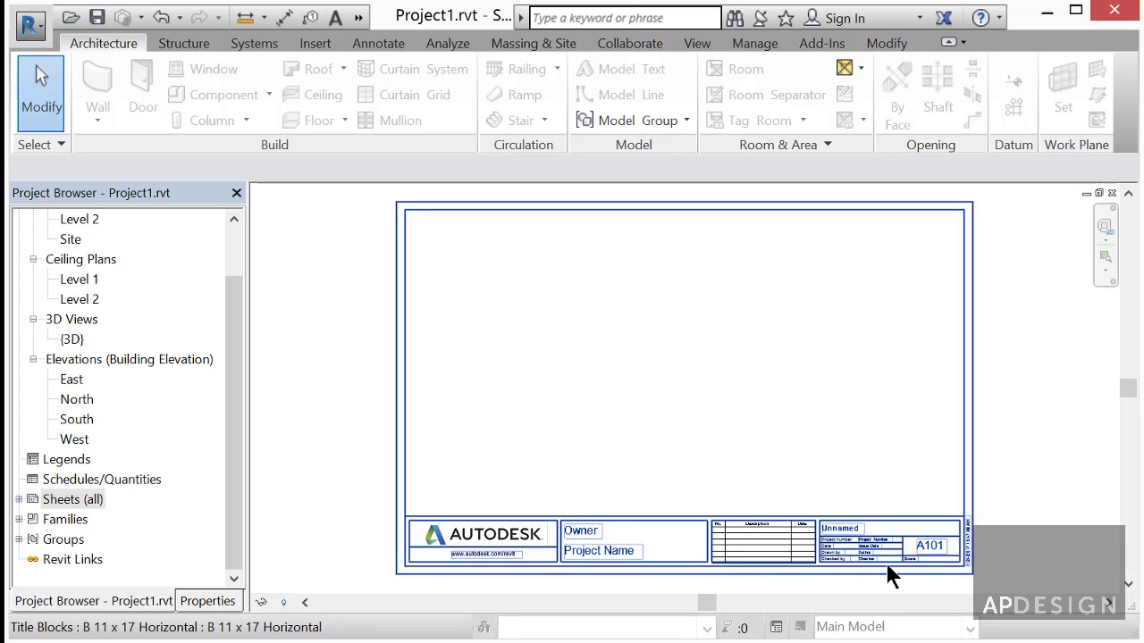
pyautogui.scroll(4, 929, 554)
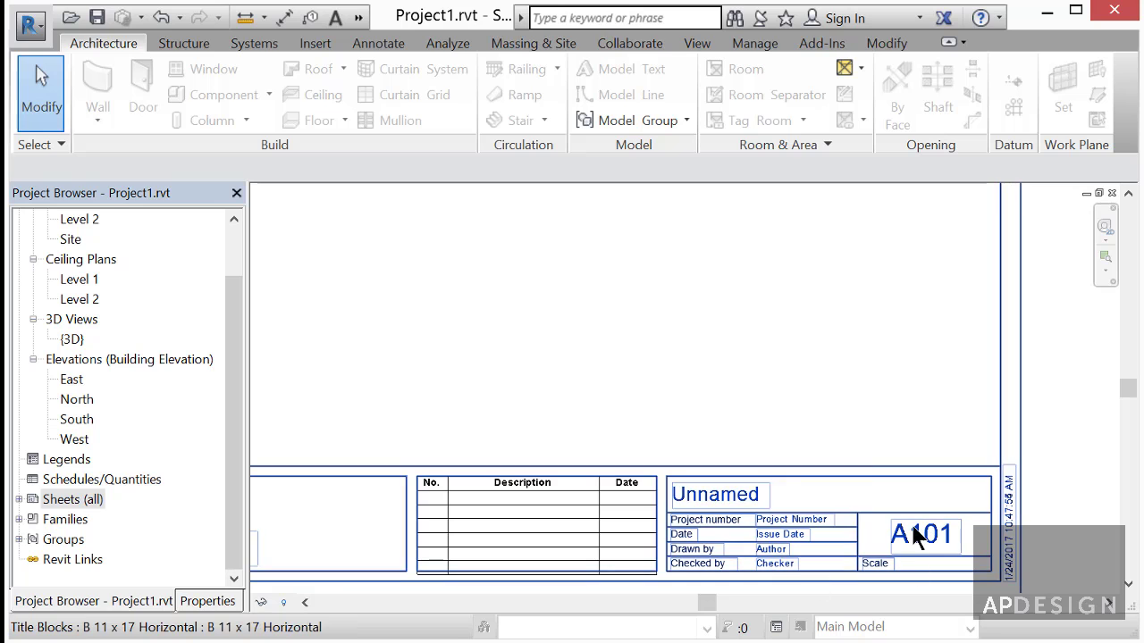
pyautogui.scroll(-4, 915, 536)
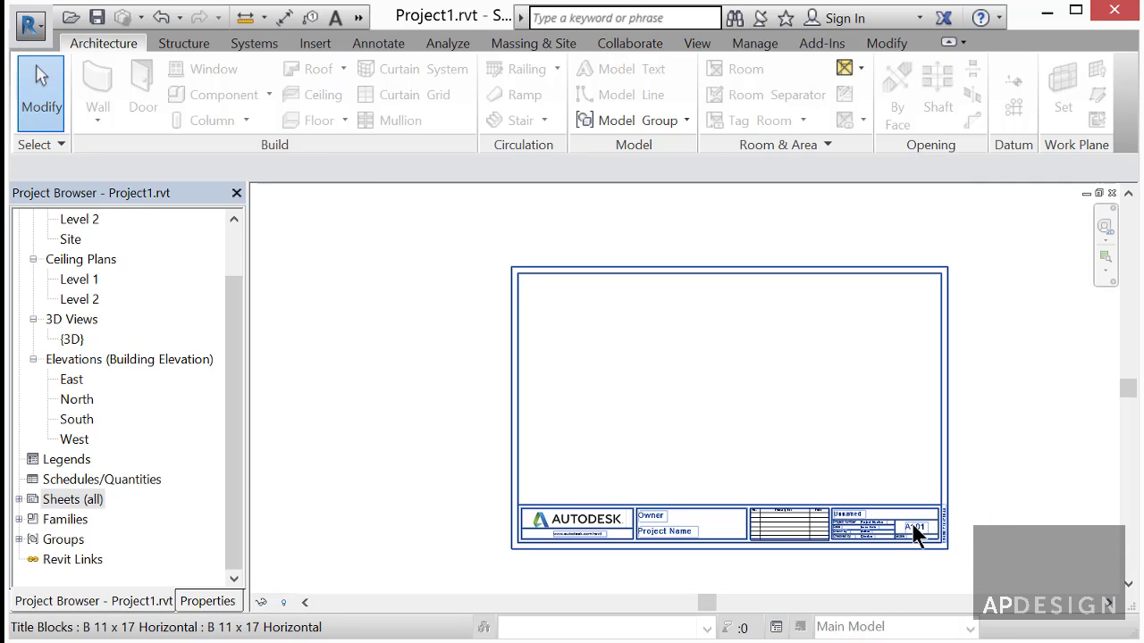
pyautogui.scroll(2, 915, 530)
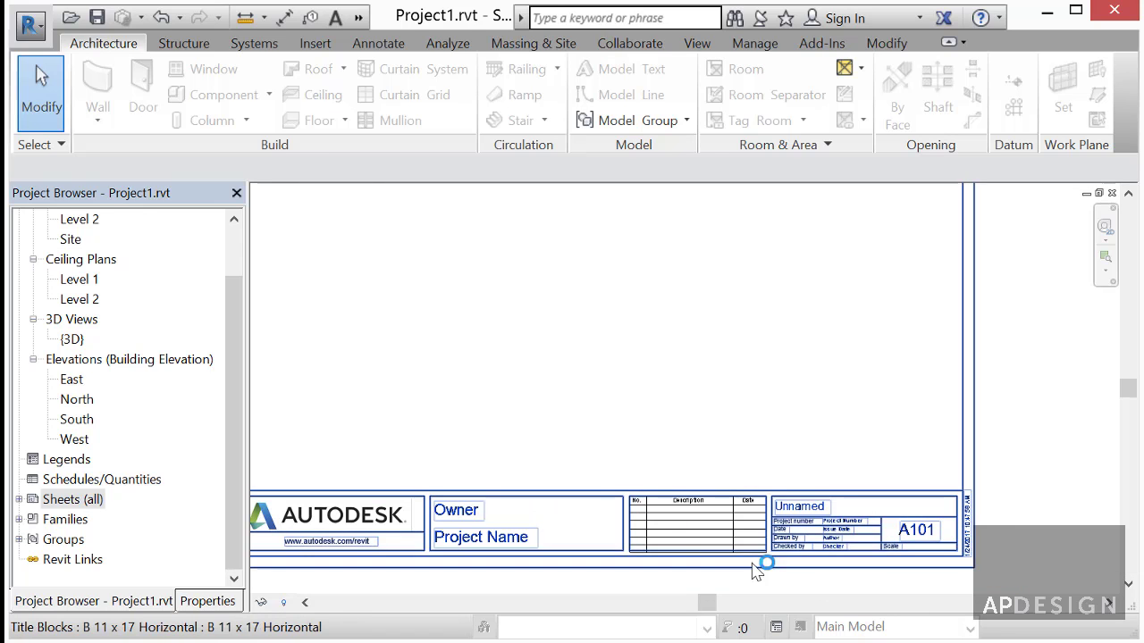
pyautogui.scroll(1, 755, 570)
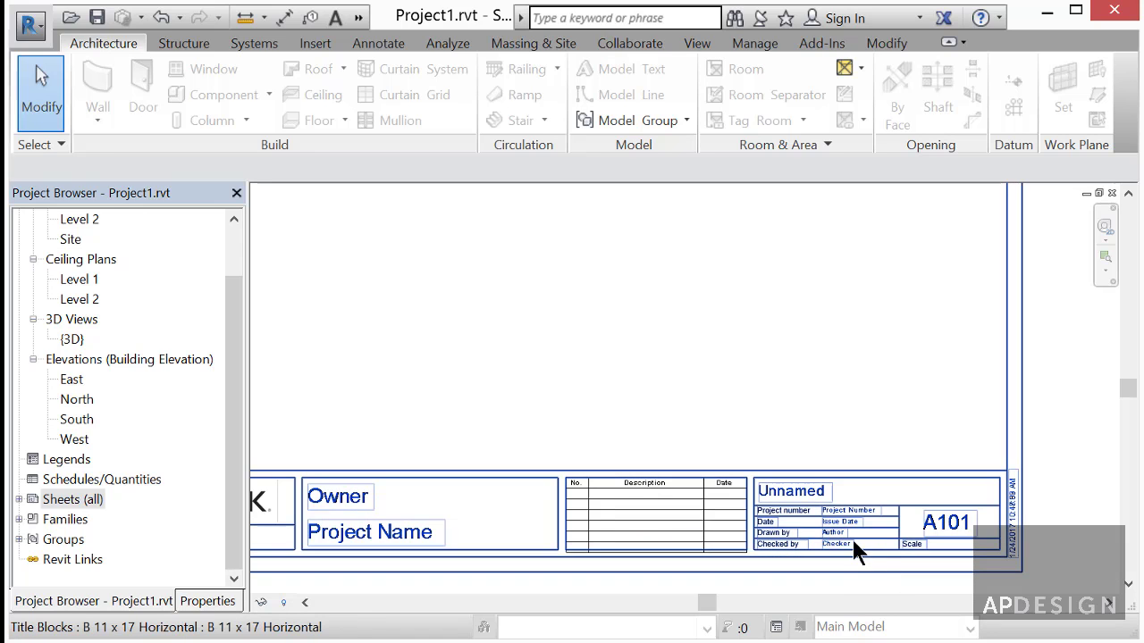
pyautogui.scroll(2, 862, 543)
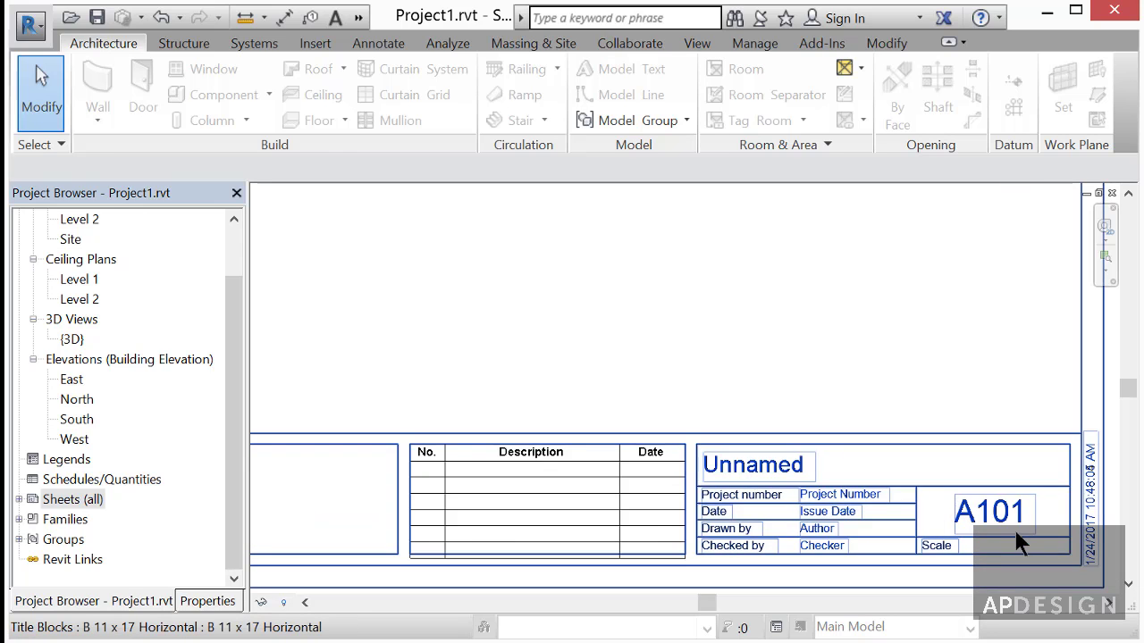
pyautogui.doubleClick(21, 502)
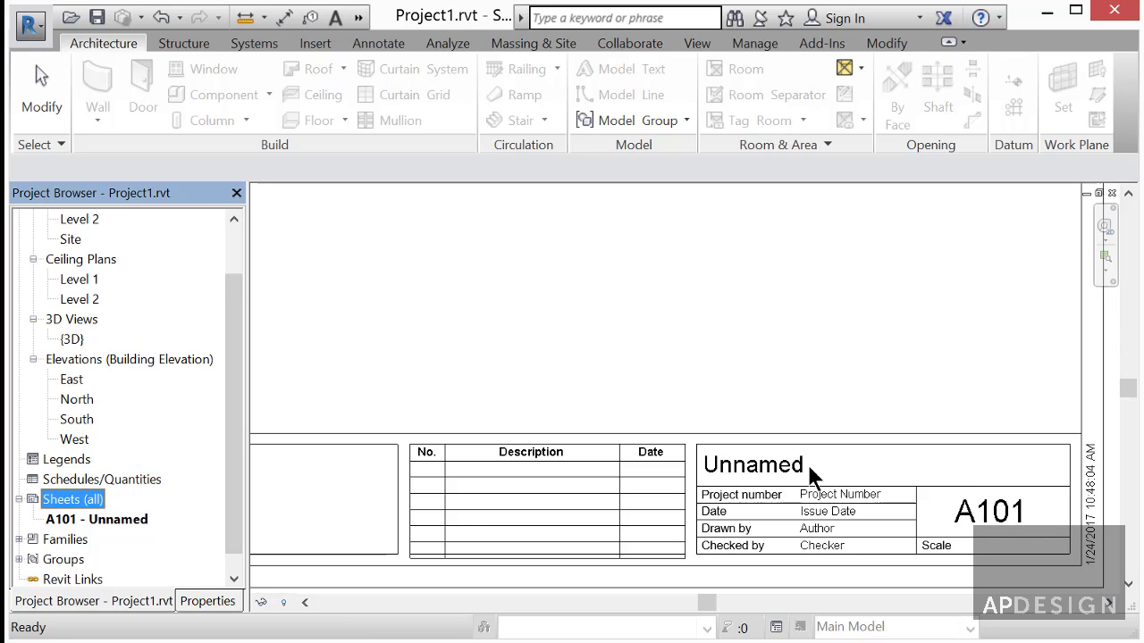
pyautogui.doubleClick(104, 523)
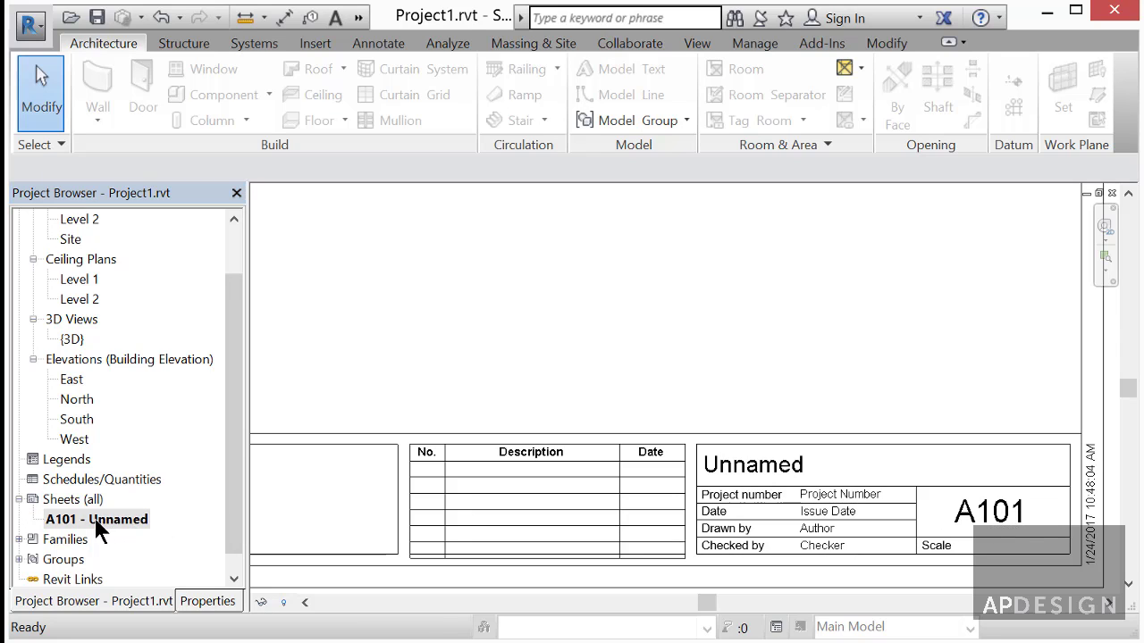
# - Rename sheet A101 - Unnamed to number A2.0 and name 'Concept to Building'
pyautogui.rightClick(97, 522)
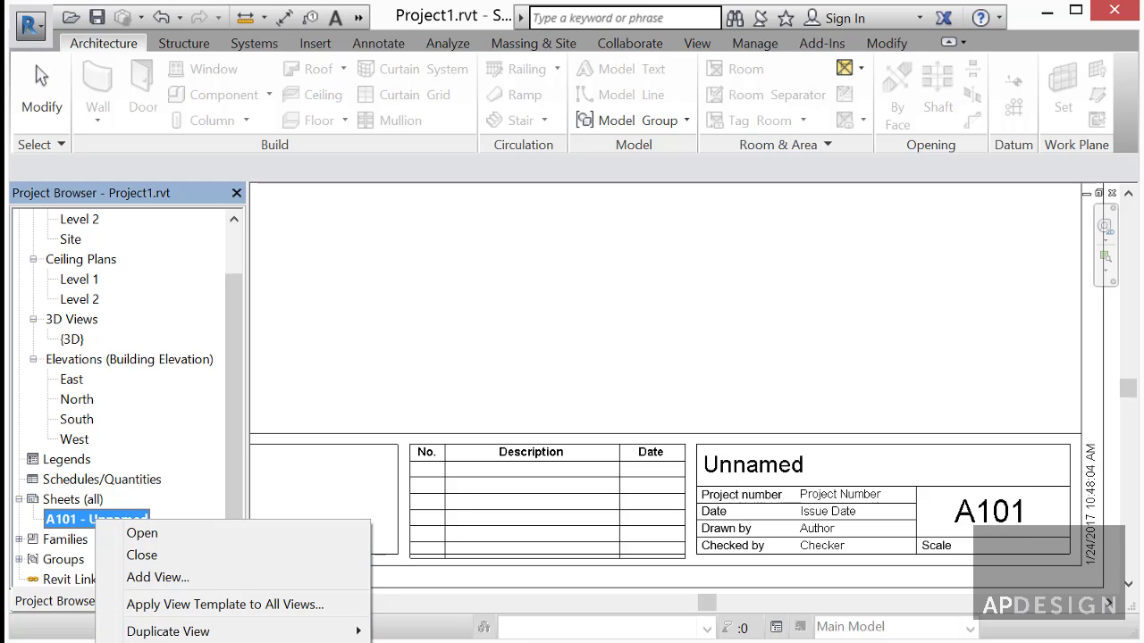
pyautogui.press('r')
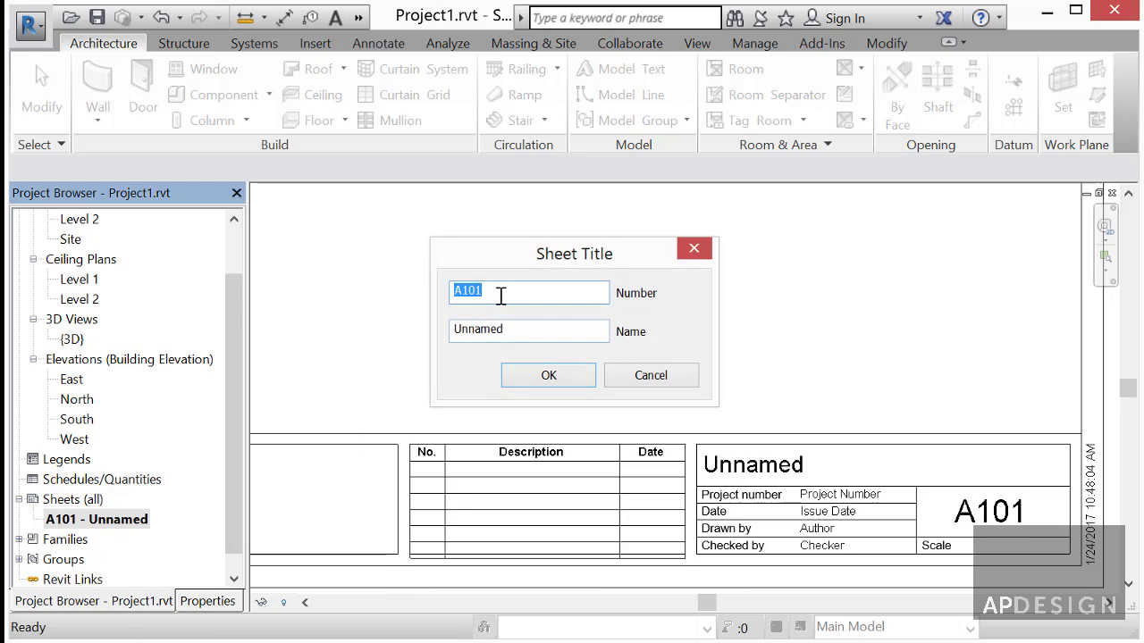
pyautogui.click(505, 290)
pyautogui.moveTo(486, 291); pyautogui.dragTo(463, 293)
pyautogui.write('2.')
pyautogui.press('Tab')
pyautogui.click(500, 331)
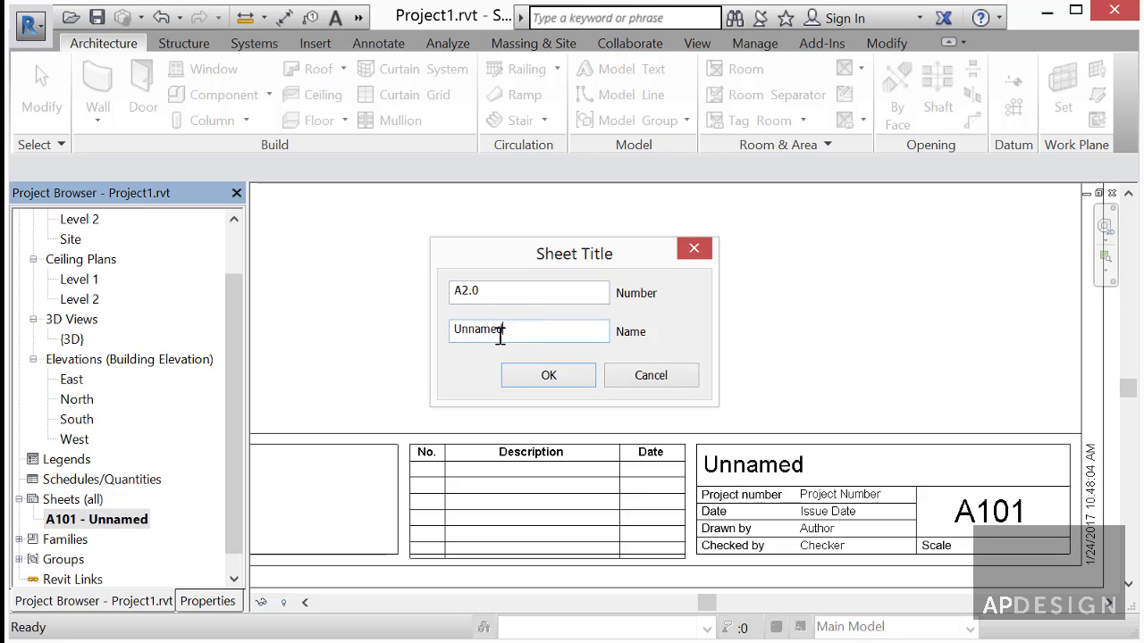
pyautogui.doubleClick(500, 331)
pyautogui.write('Concept to Building')
pyautogui.click(545, 376)
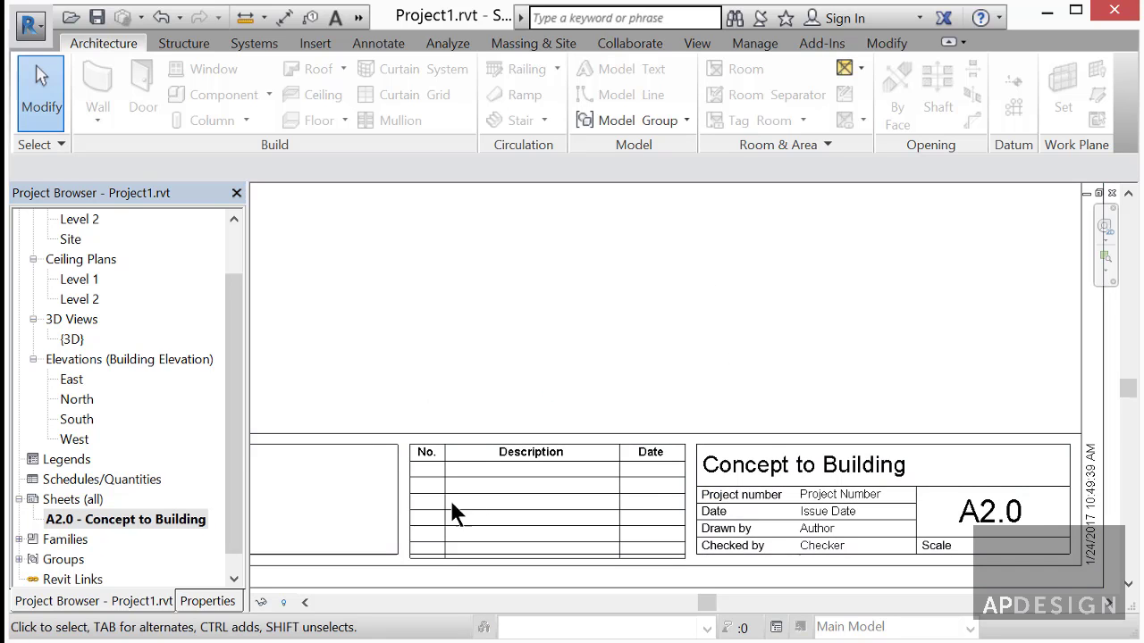
pyautogui.click(844, 536)
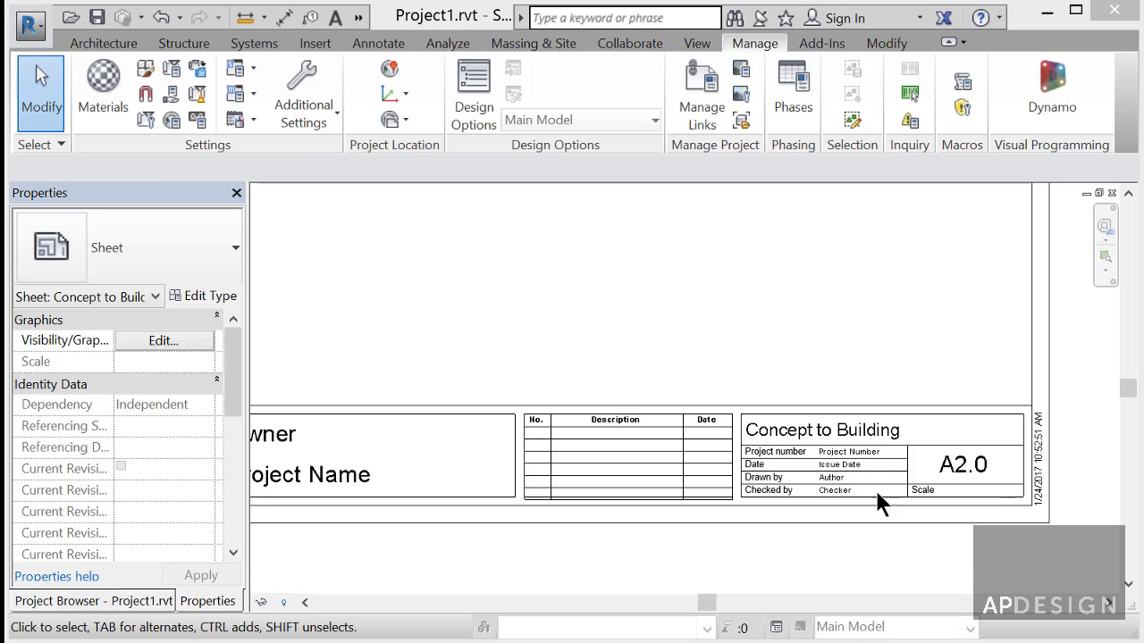
# - Replace the Author placeholder in the title block's Drawn By field with the drafter's name
pyautogui.click(841, 480)
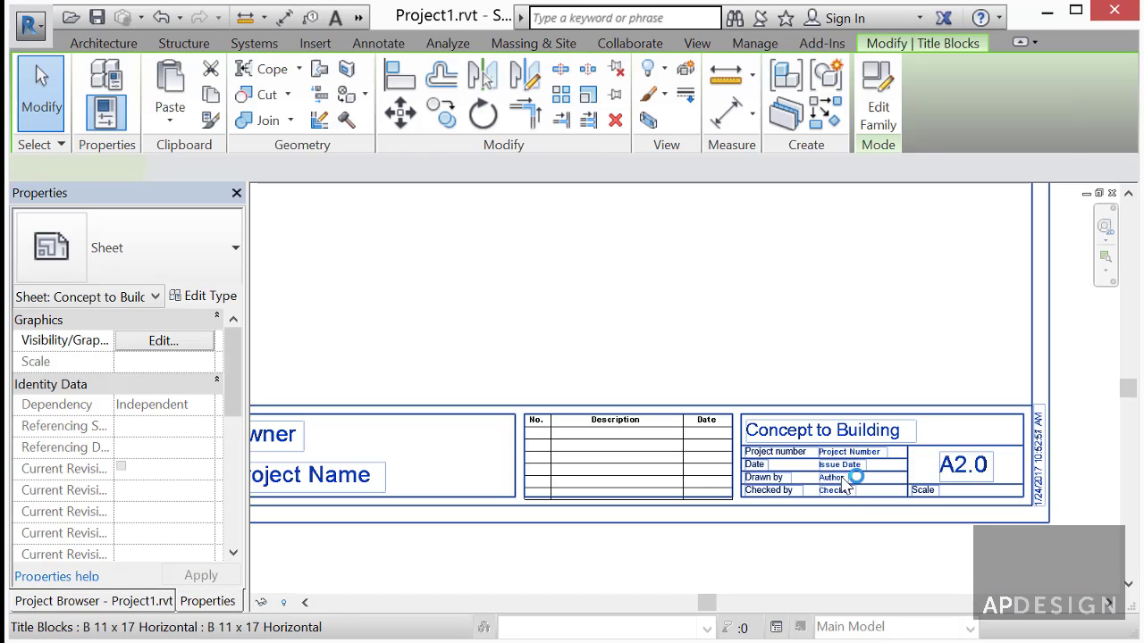
pyautogui.click(841, 480)
pyautogui.moveTo(860, 483); pyautogui.dragTo(806, 482)
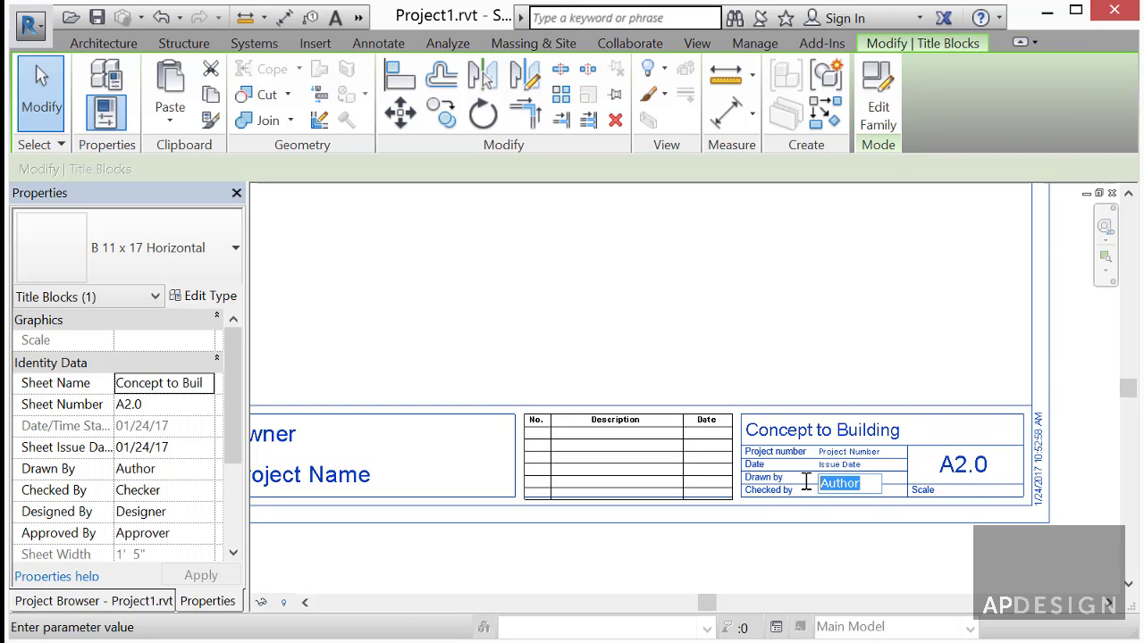
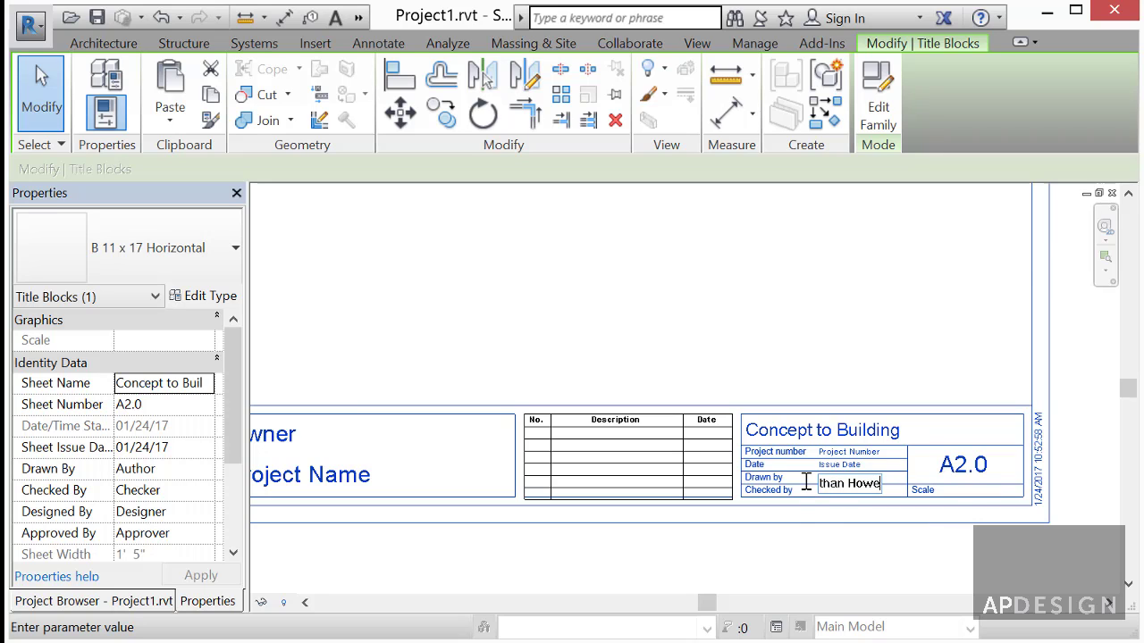
pyautogui.press('Return')
# - Replace the Checker placeholder in Checked By with the checker's name, then deselect
pyautogui.click(843, 493)
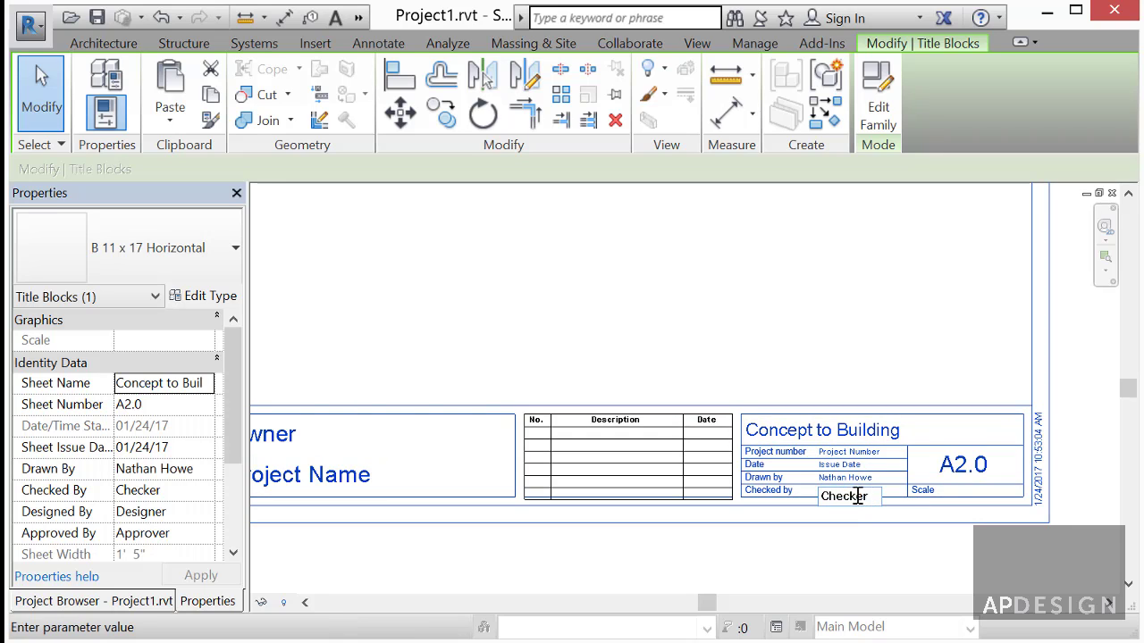
pyautogui.moveTo(871, 495); pyautogui.dragTo(801, 494)
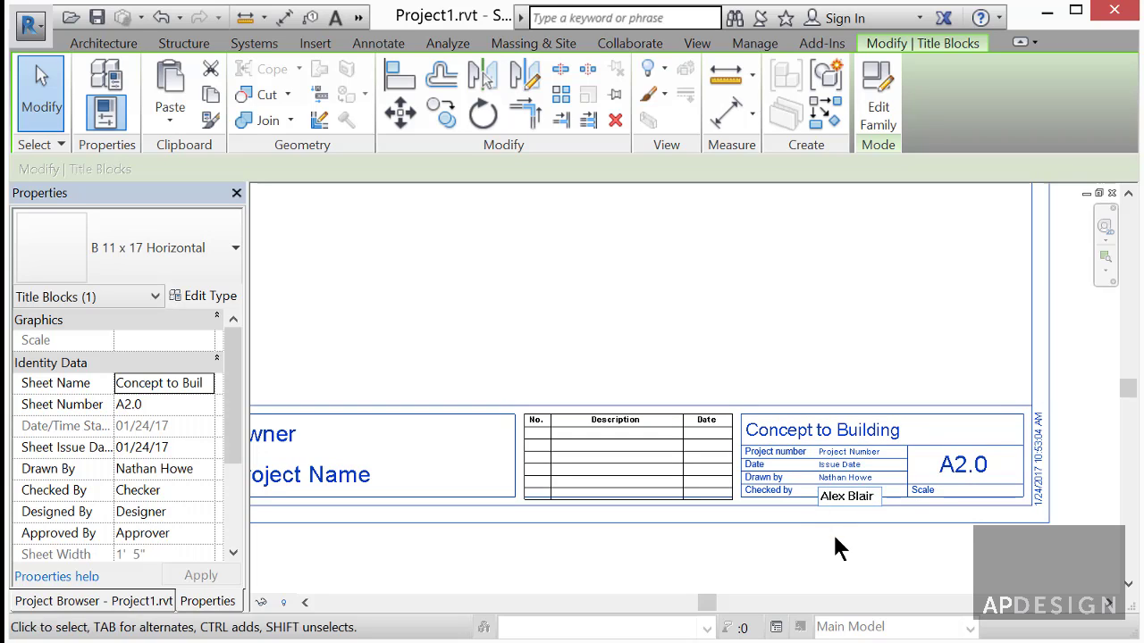
pyautogui.press('Return')
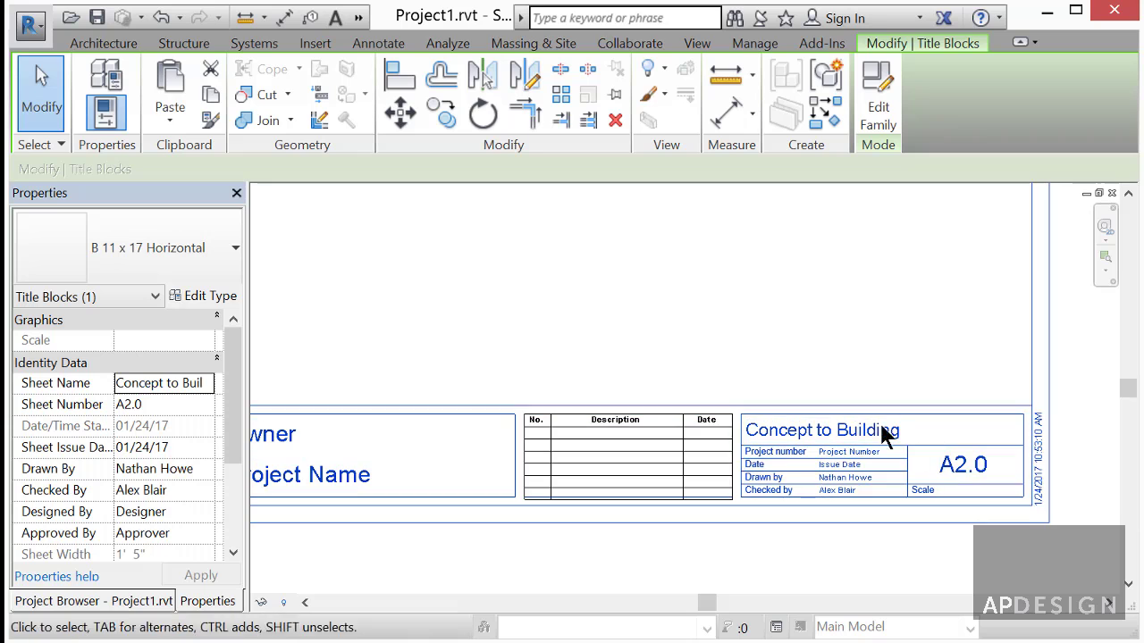
pyautogui.scroll(-3, 827, 508)
pyautogui.scroll(-2, 819, 485)
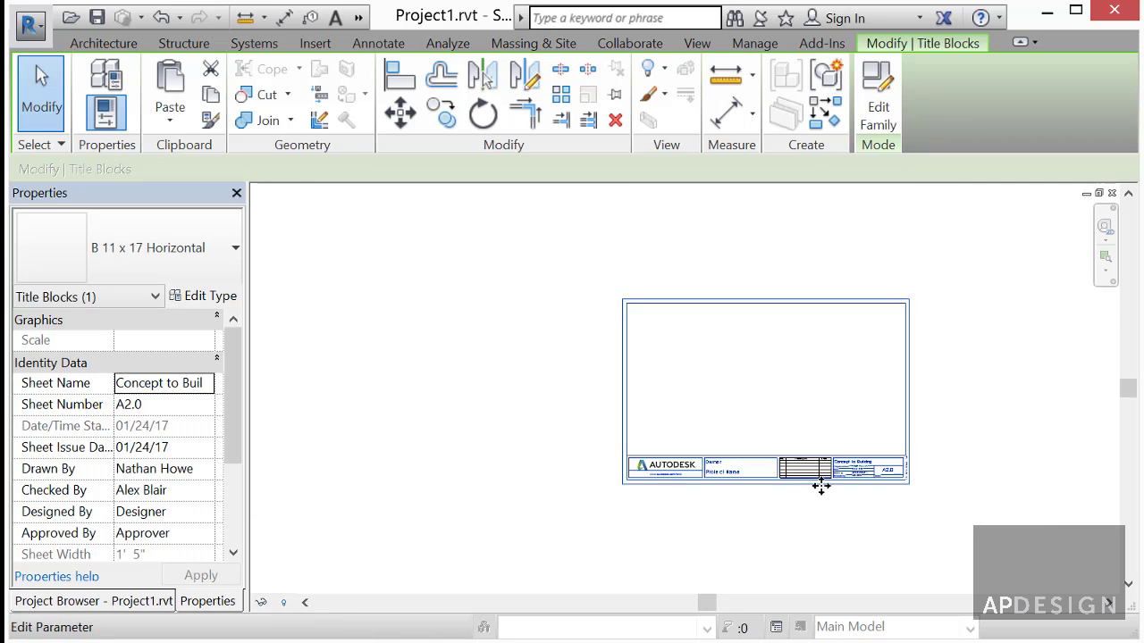
pyautogui.scroll(2, 845, 480)
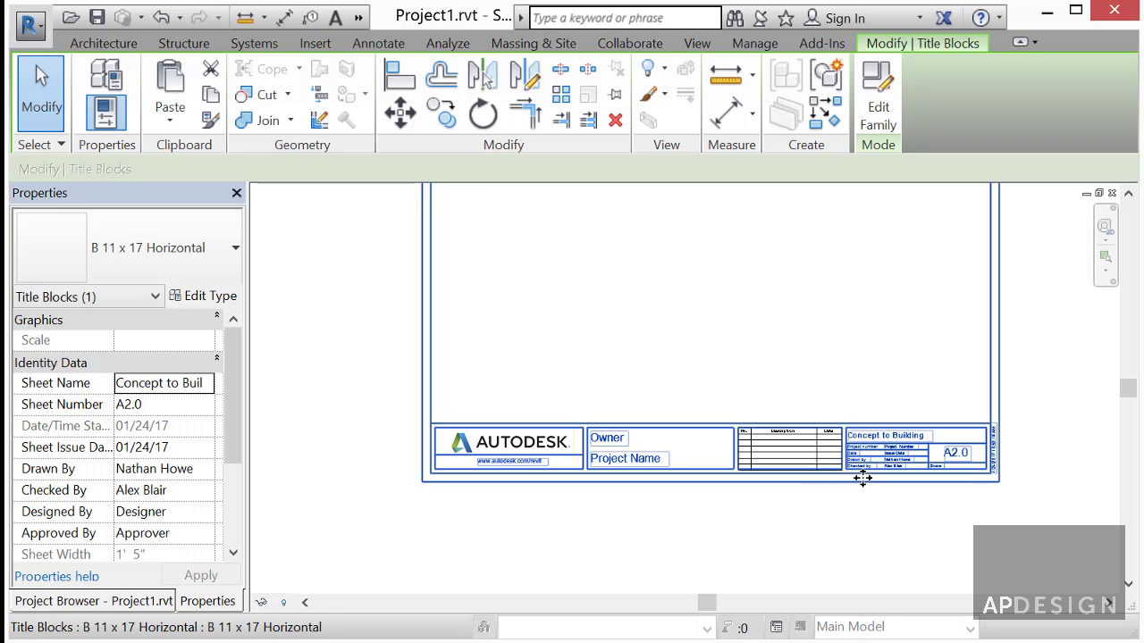
pyautogui.press('Escape')
pyautogui.scroll(4, 938, 480)
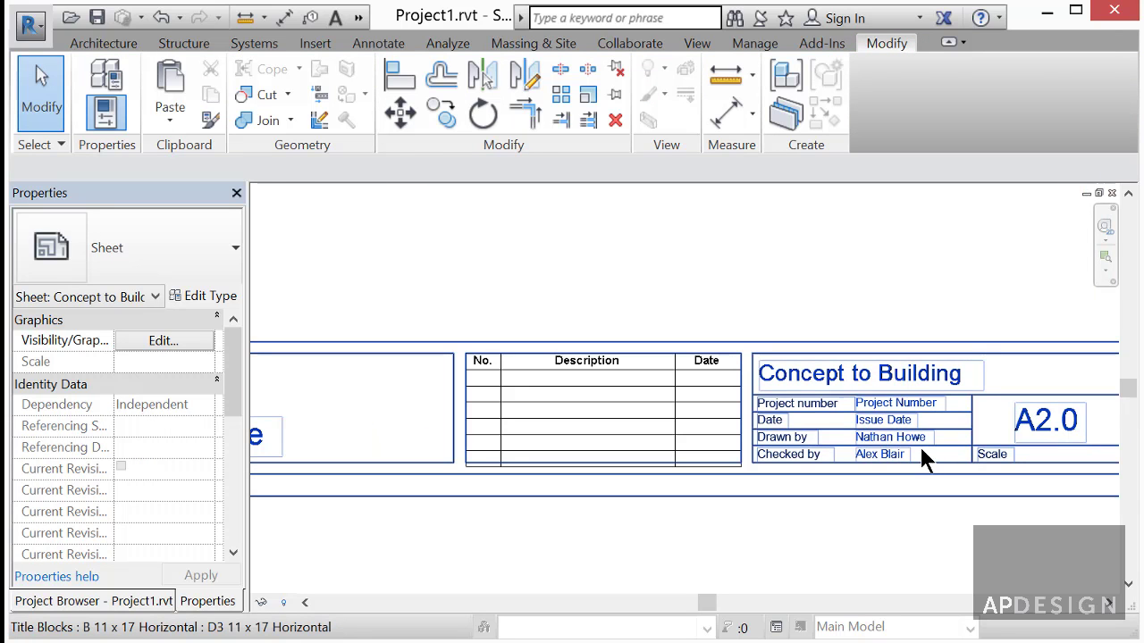
# - Open the title block family for editing and delete its revision schedule
pyautogui.doubleClick(970, 471)
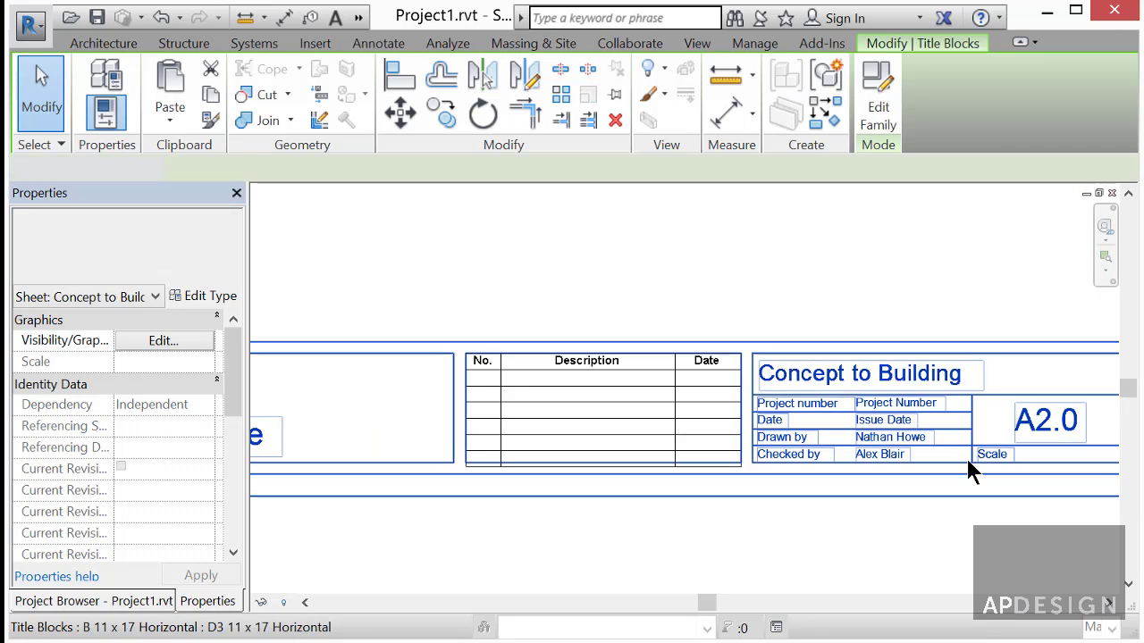
pyautogui.scroll(2, 894, 556)
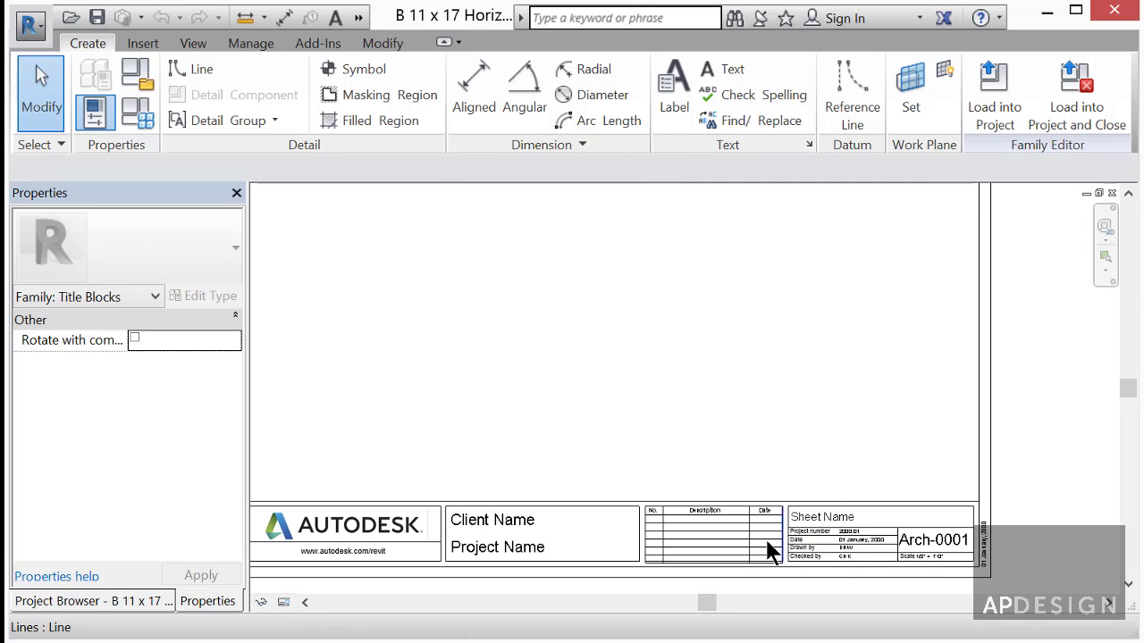
pyautogui.click(705, 523)
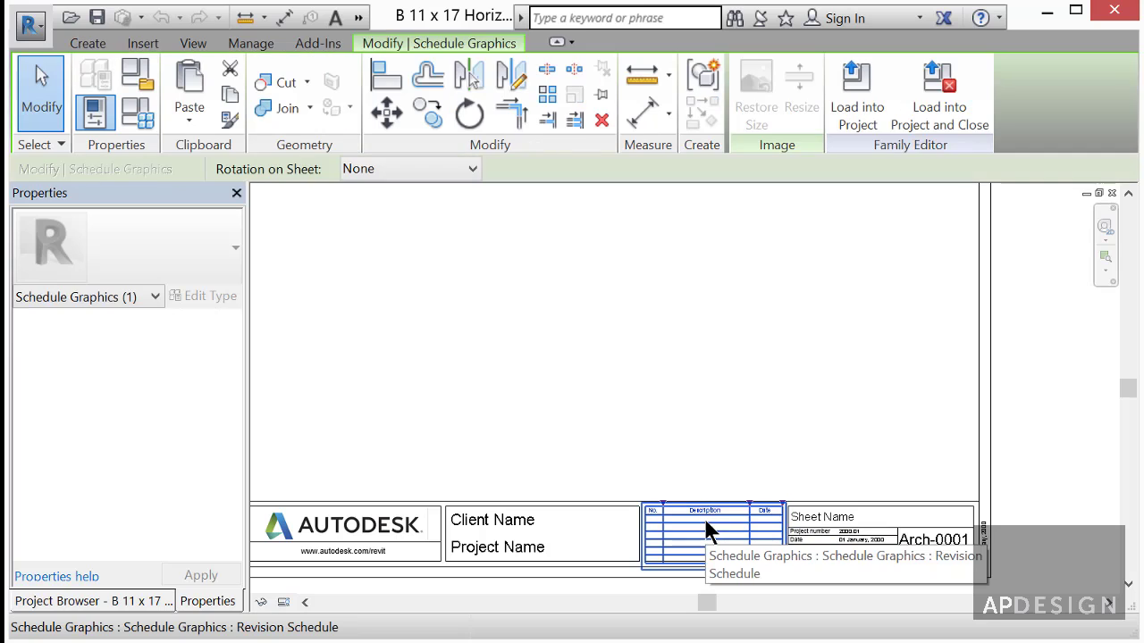
pyautogui.press('Delete')
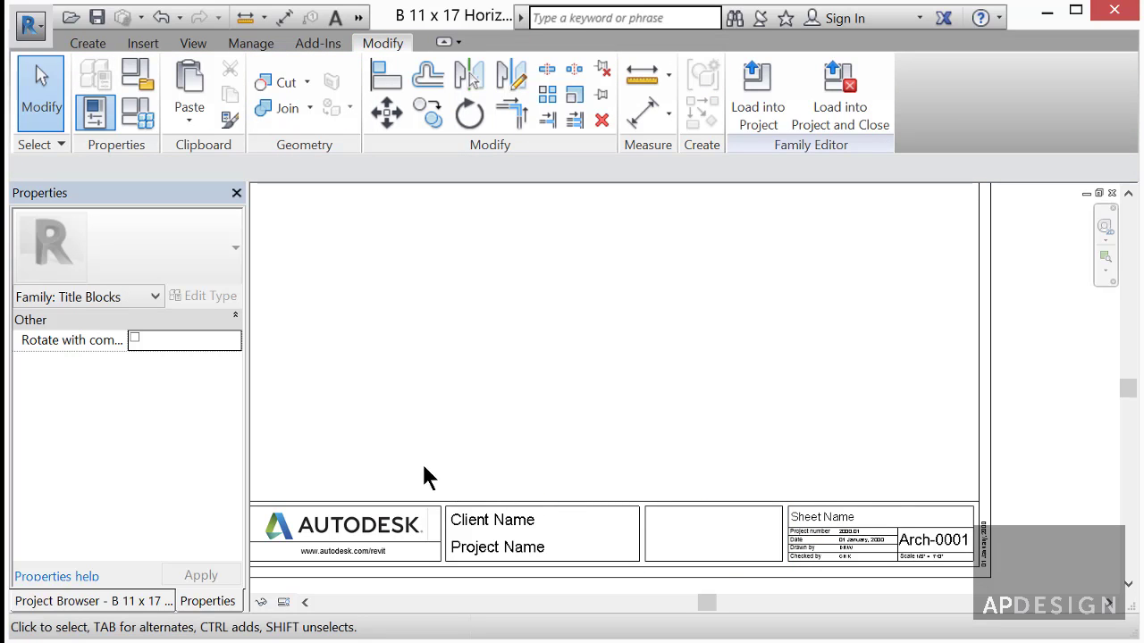
# - Delete the logo and the client/project name boxes from the title block
pyautogui.scroll(-3, 468, 480)
pyautogui.moveTo(299, 468); pyautogui.dragTo(656, 566)
pyautogui.press('Delete')
pyautogui.scroll(3, 655, 566)
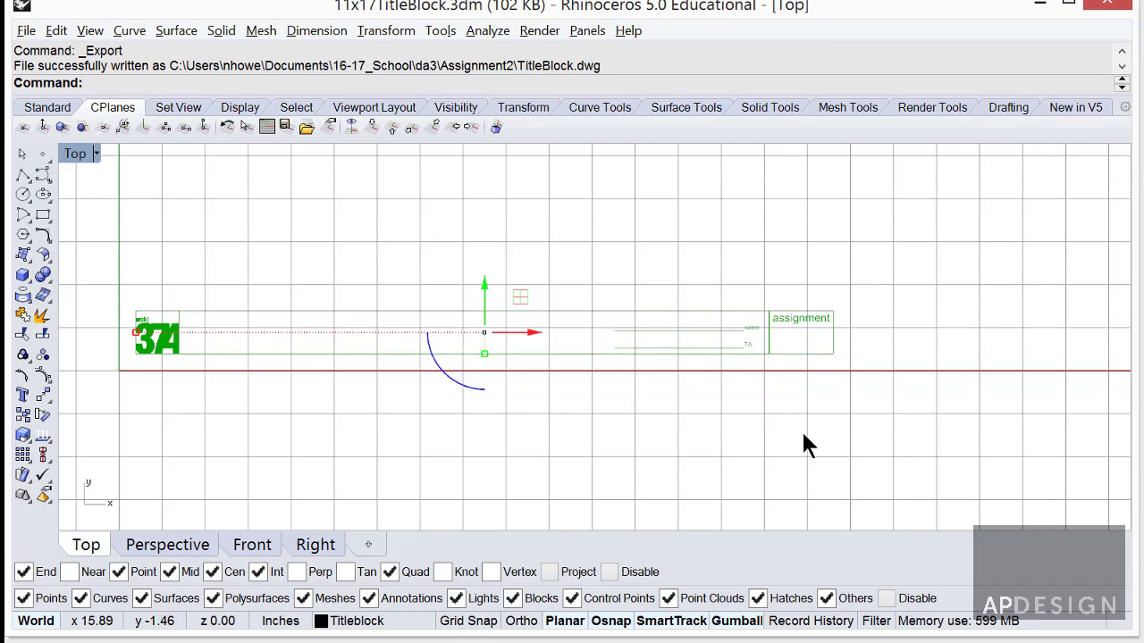
# - Export the selected title block strip as AutoCAD Drawing TitleBlock.dwg, replacing the existing file
pyautogui.moveTo(889, 412)
pyautogui.mouseDown()
pyautogui.moveTo(317, 268)
pyautogui.moveTo(97, 263)
pyautogui.moveTo(122, 284)
pyautogui.mouseUp()
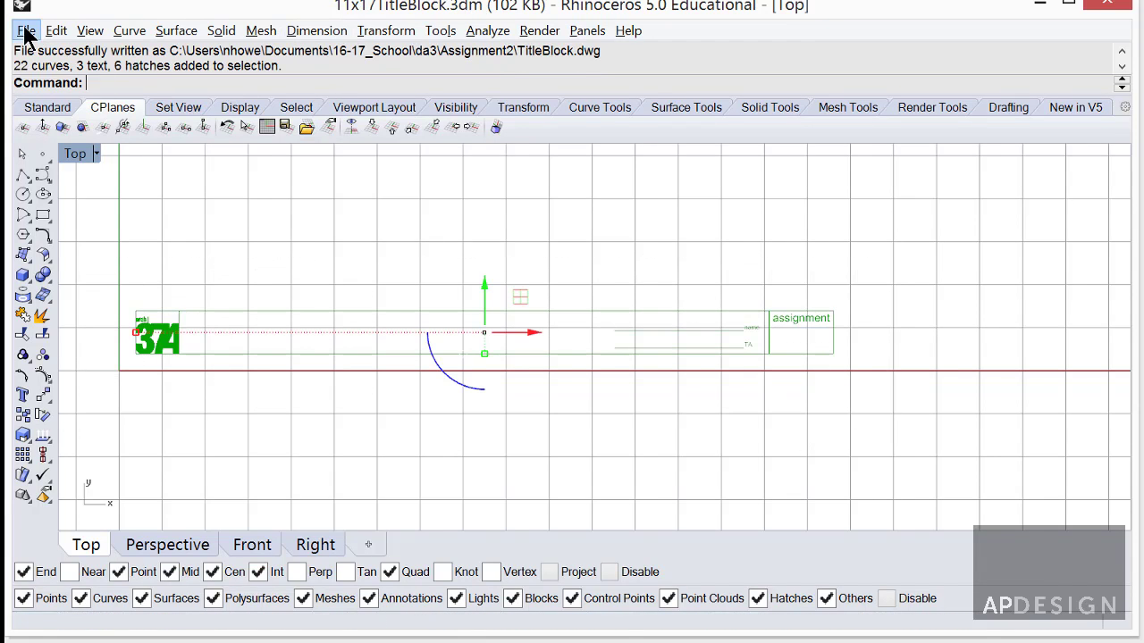
pyautogui.click(26, 30)
pyautogui.click(105, 285)
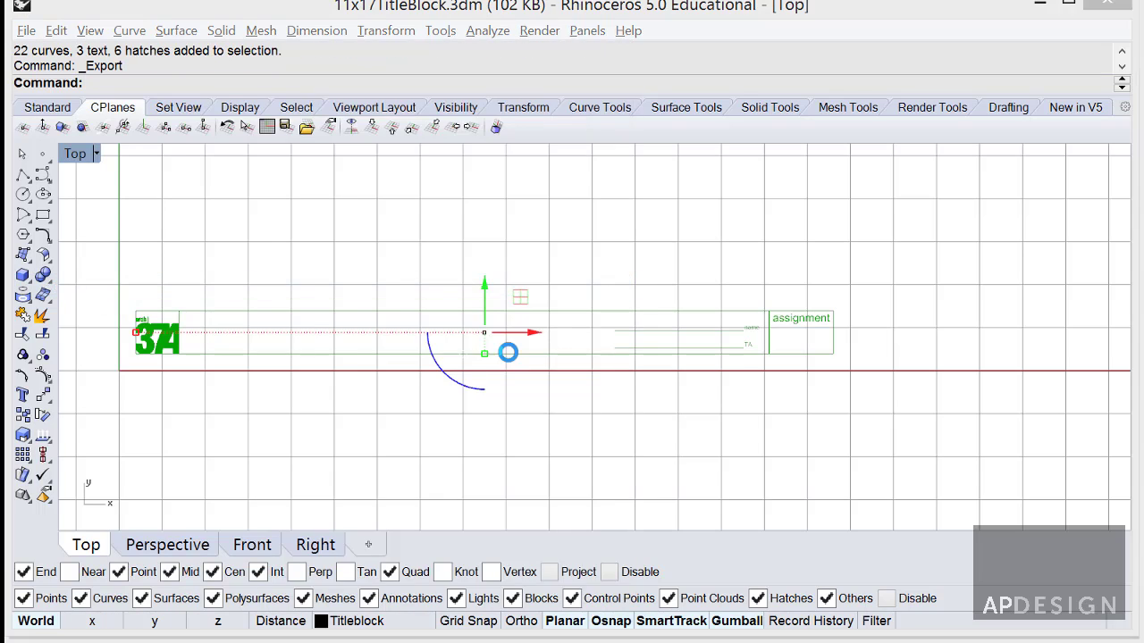
pyautogui.click(518, 191)
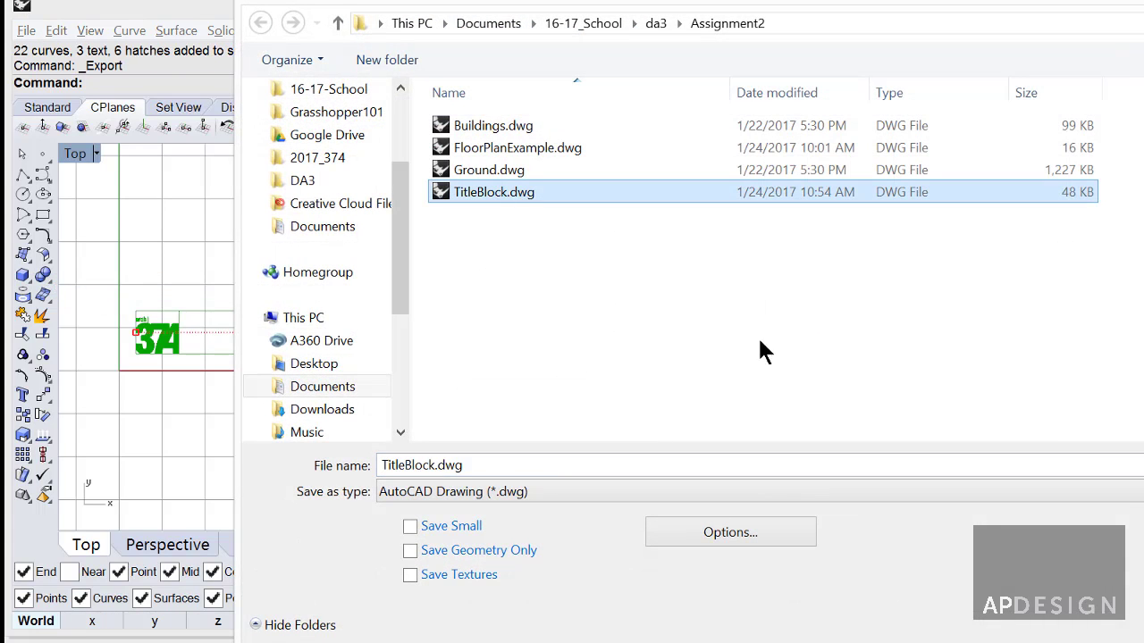
pyautogui.click(597, 494)
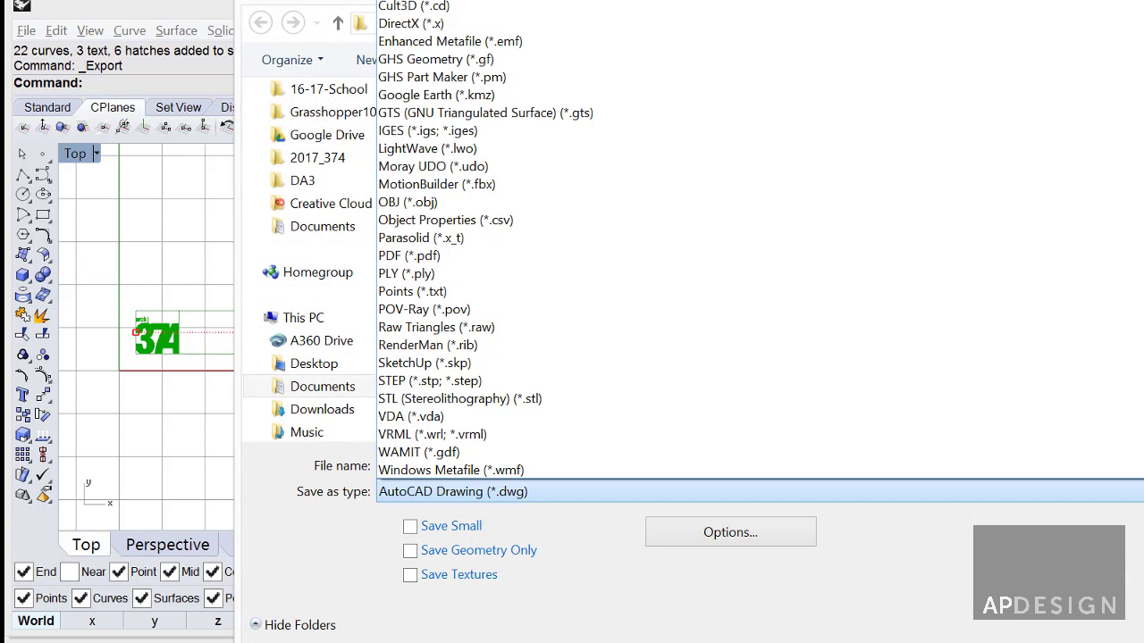
pyautogui.click(597, 491)
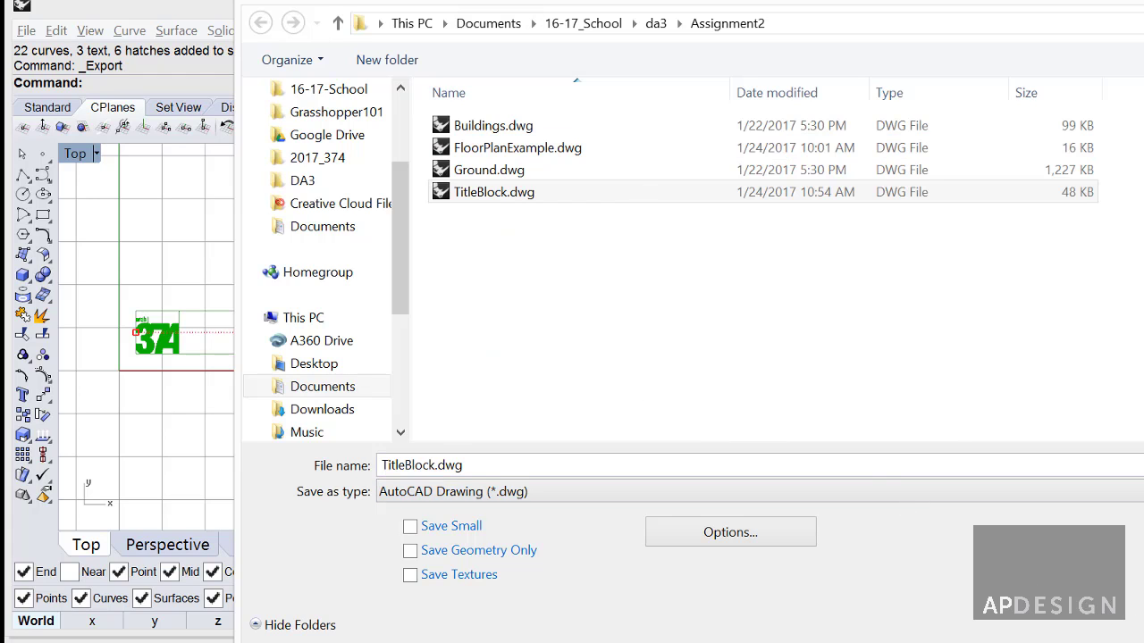
pyautogui.press('Return')
pyautogui.click(1054, 444)
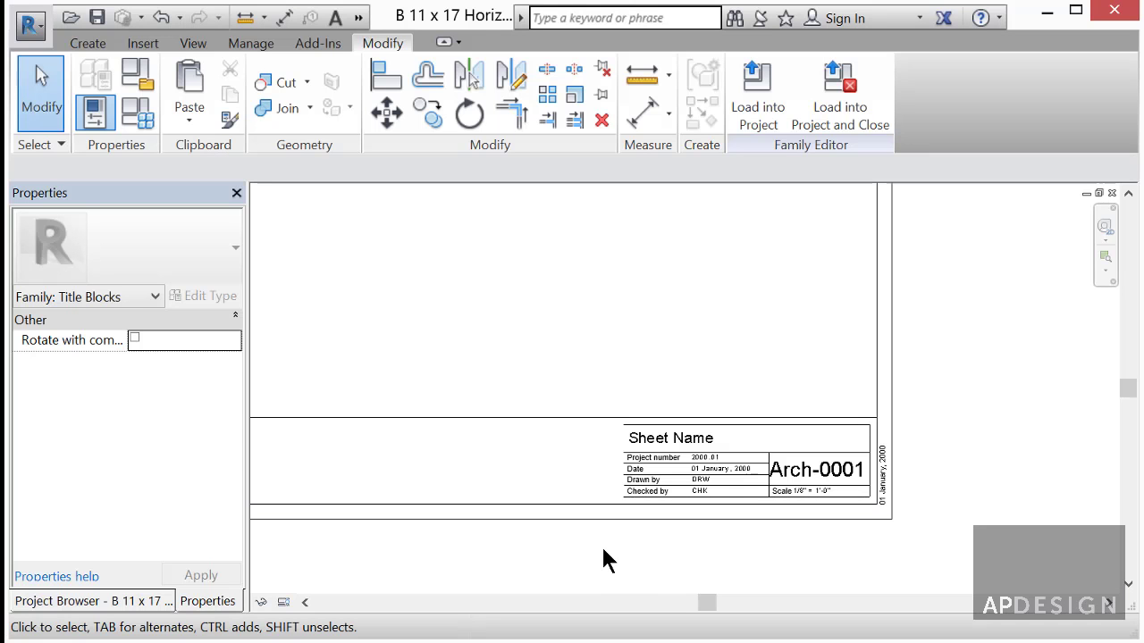
# - Import TitleBlock.dwg from model space into the title block family via Import CAD
pyautogui.scroll(-2, 601, 549)
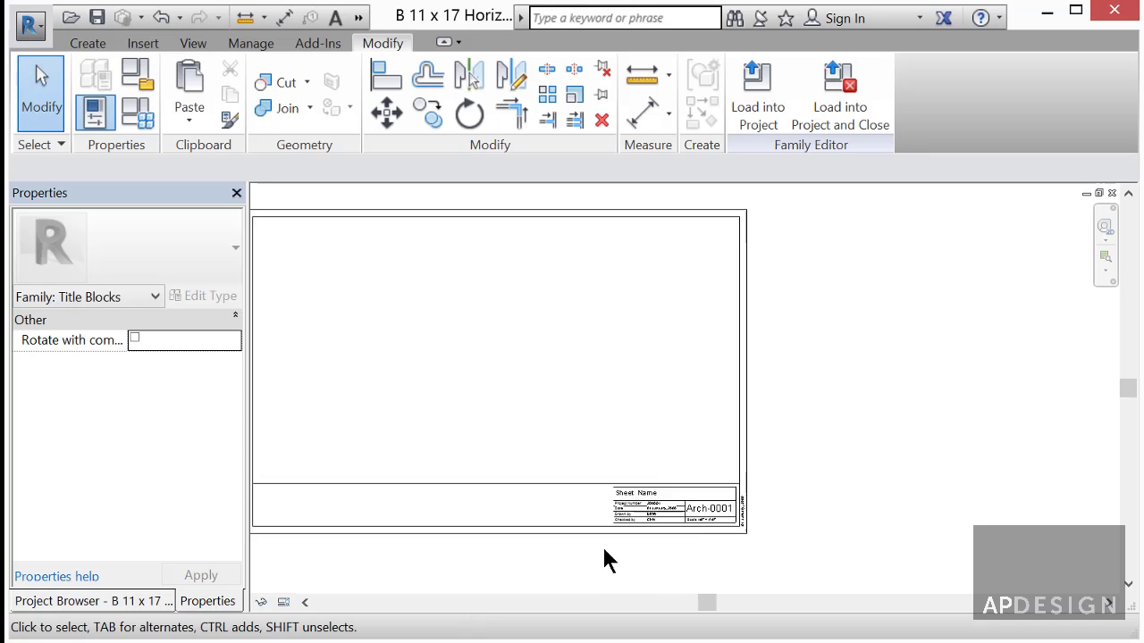
pyautogui.scroll(-2, 490, 436)
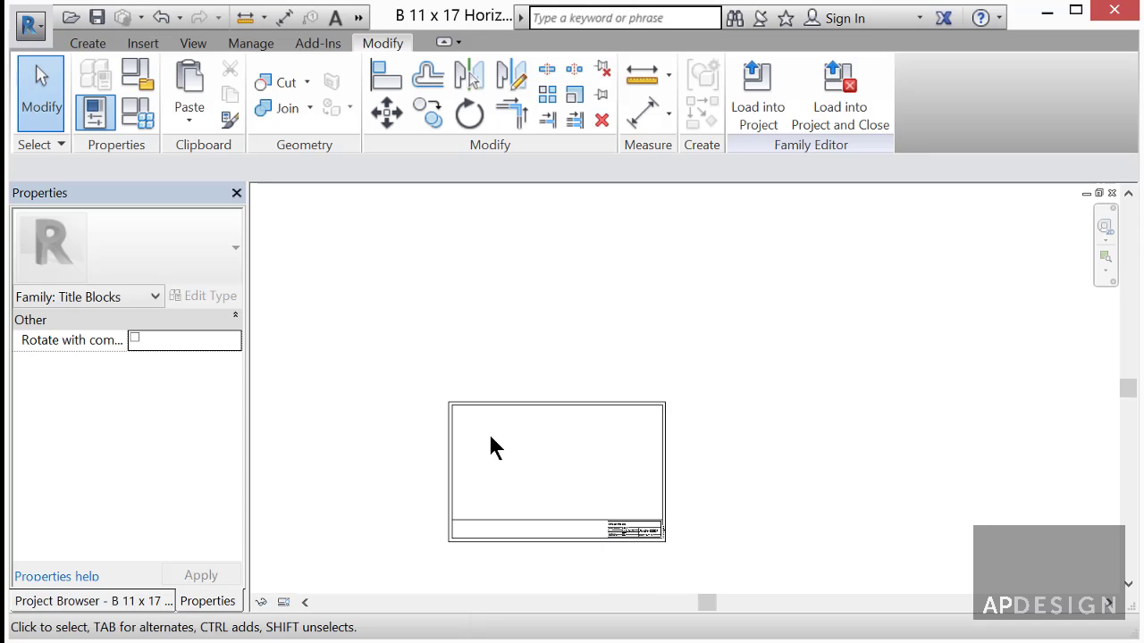
pyautogui.click(143, 44)
pyautogui.click(265, 123)
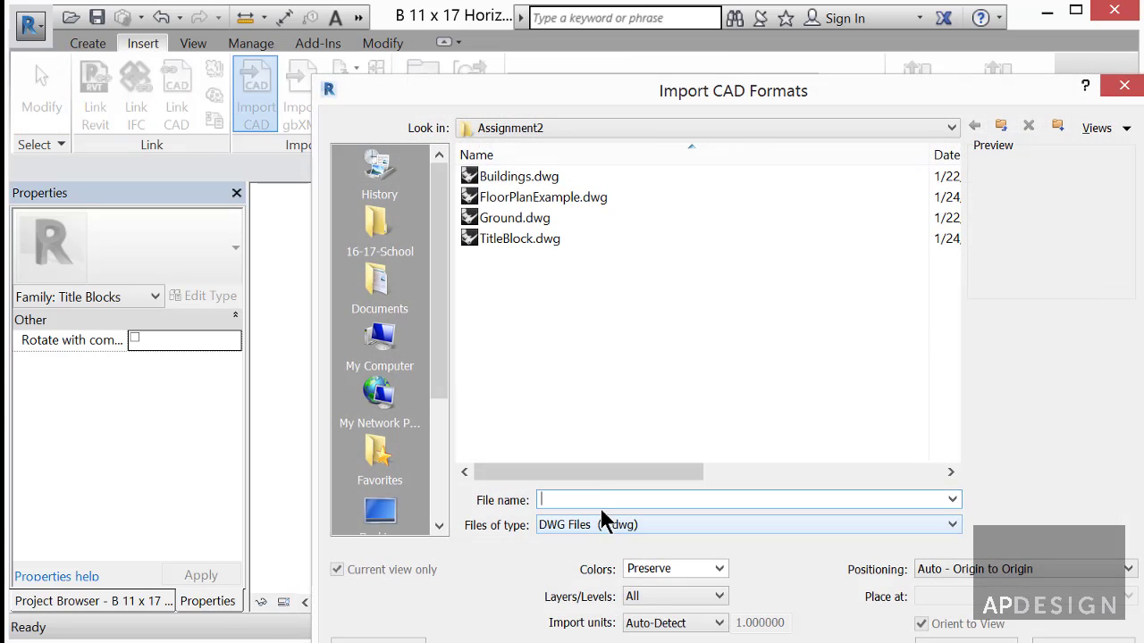
pyautogui.click(523, 239)
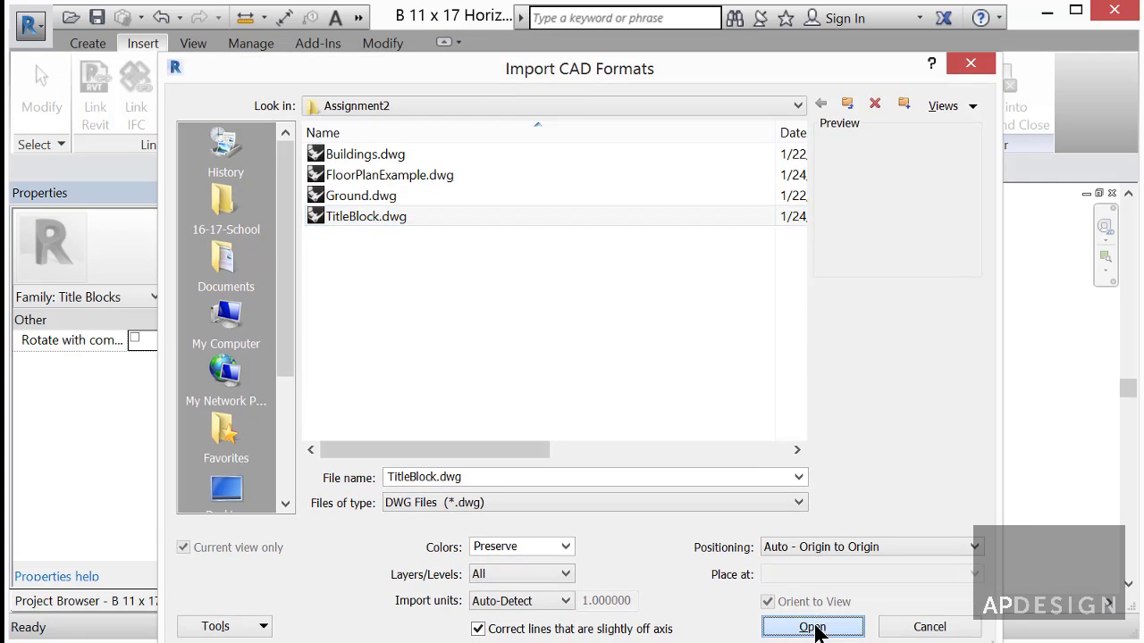
pyautogui.click(815, 625)
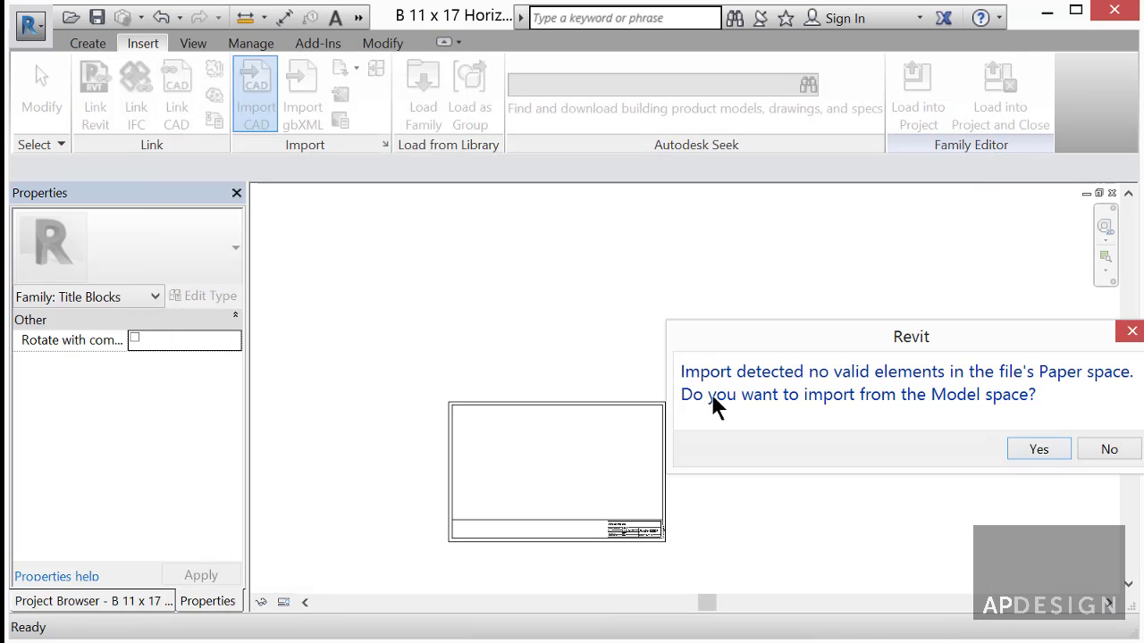
pyautogui.click(1038, 449)
# - Unpin the imported TitleBlock.dwg strip and move it up above the original title block
pyautogui.scroll(4, 484, 541)
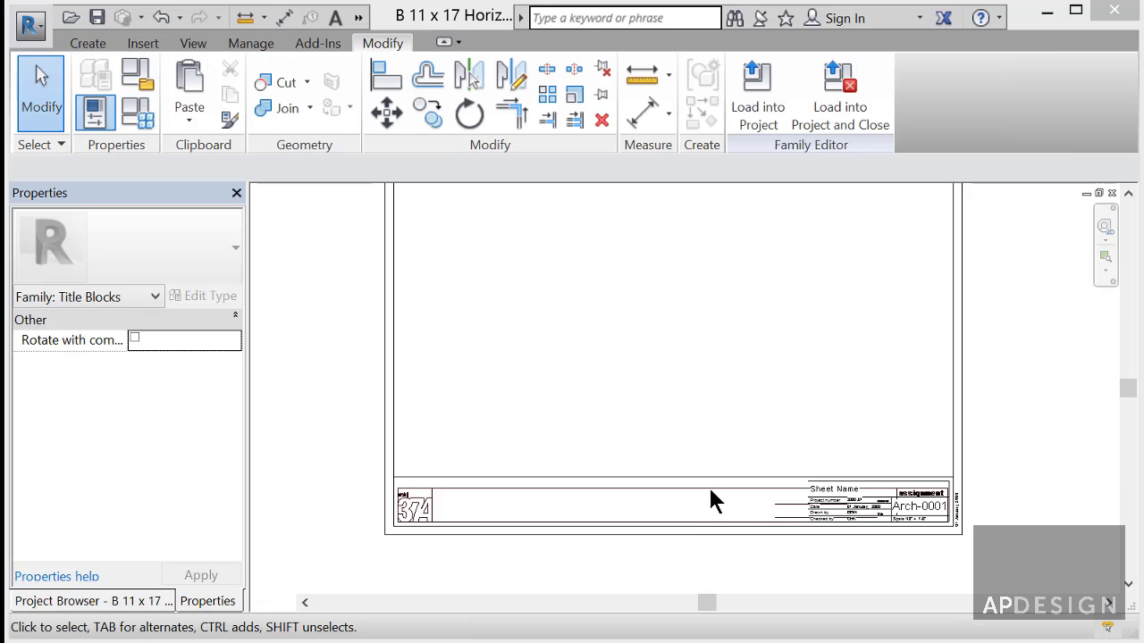
pyautogui.click(514, 498)
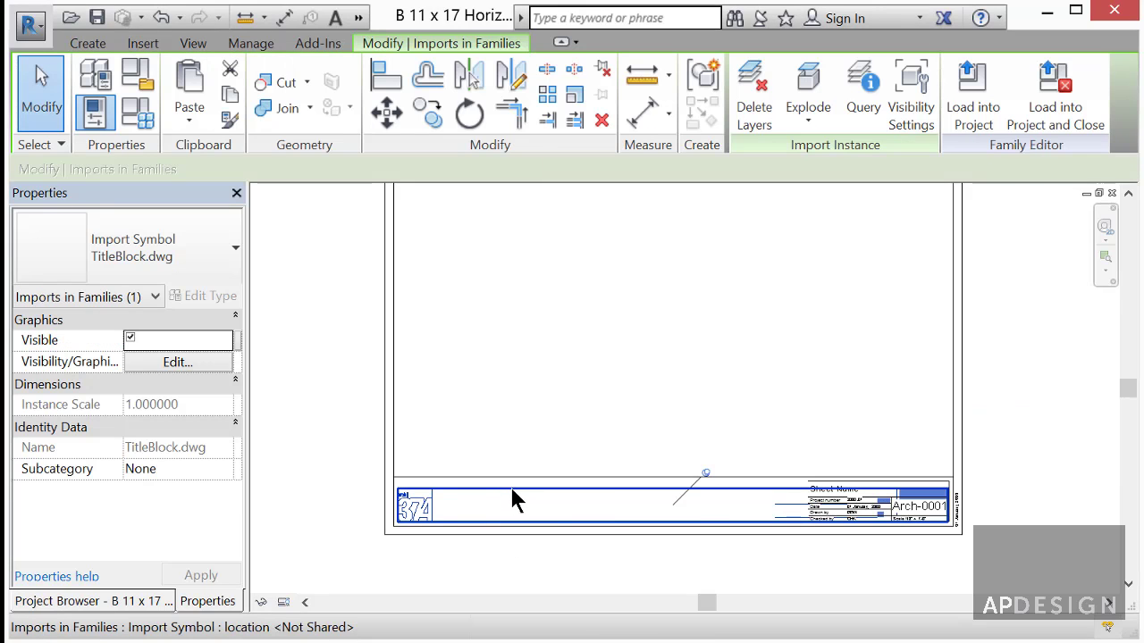
pyautogui.click(705, 475)
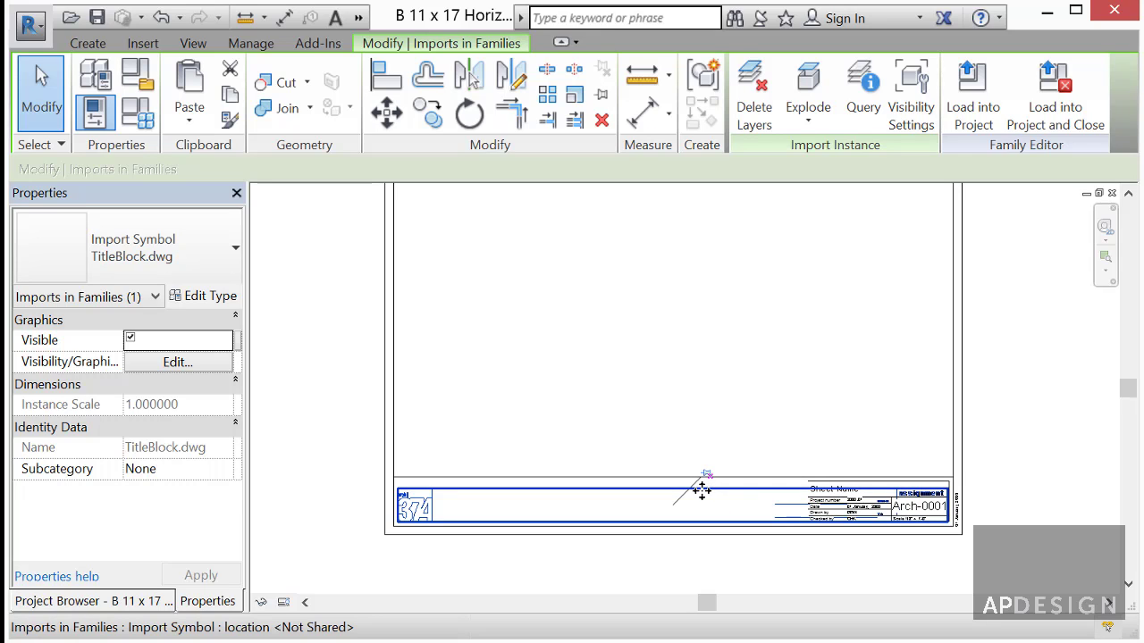
pyautogui.click(706, 475)
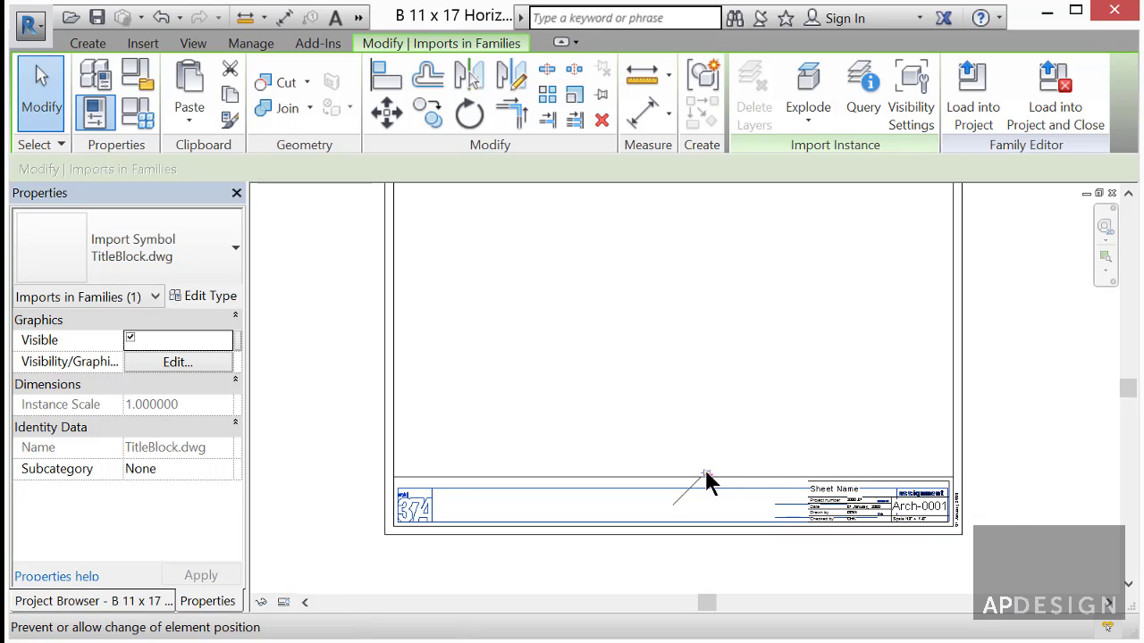
pyautogui.click(706, 475)
pyautogui.click(706, 474)
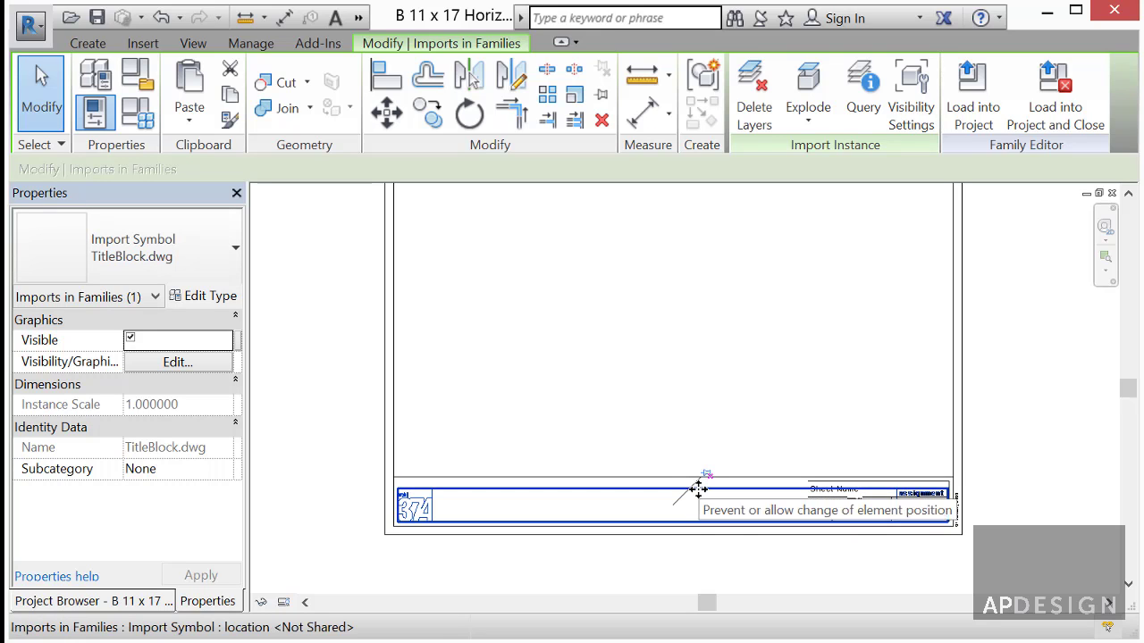
pyautogui.press('m')
pyautogui.press('v')
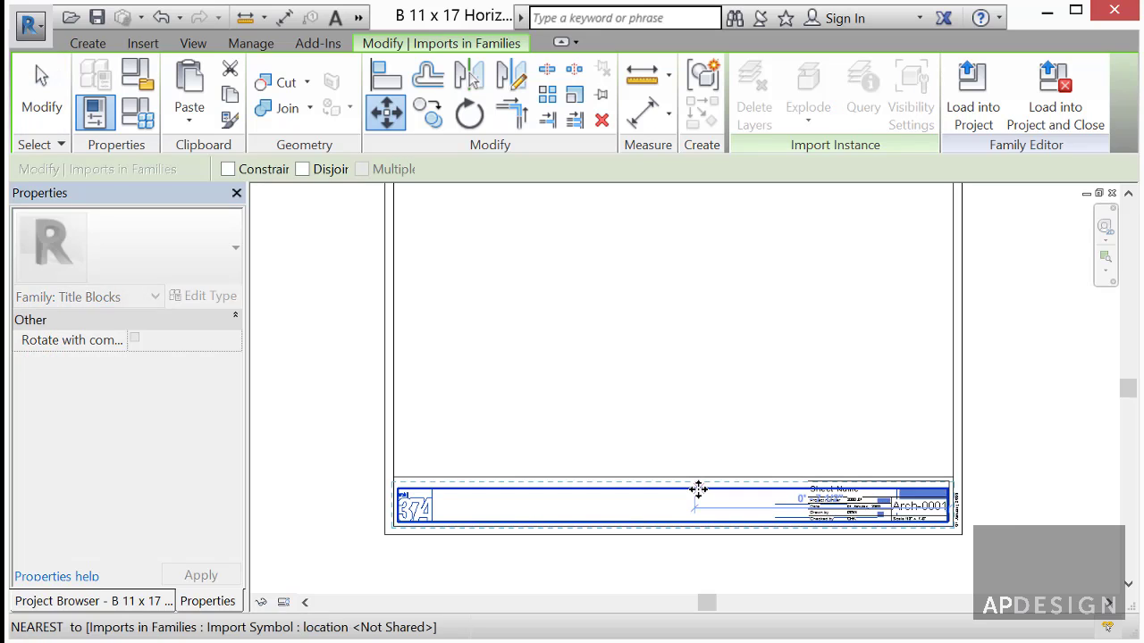
pyautogui.click(675, 489)
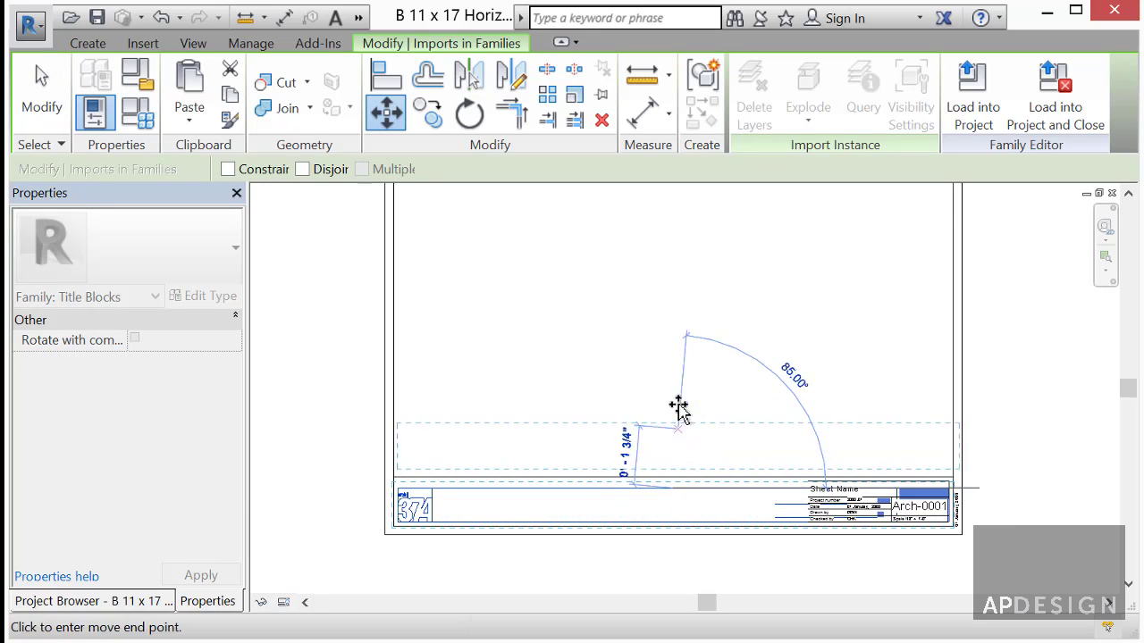
pyautogui.click(677, 356)
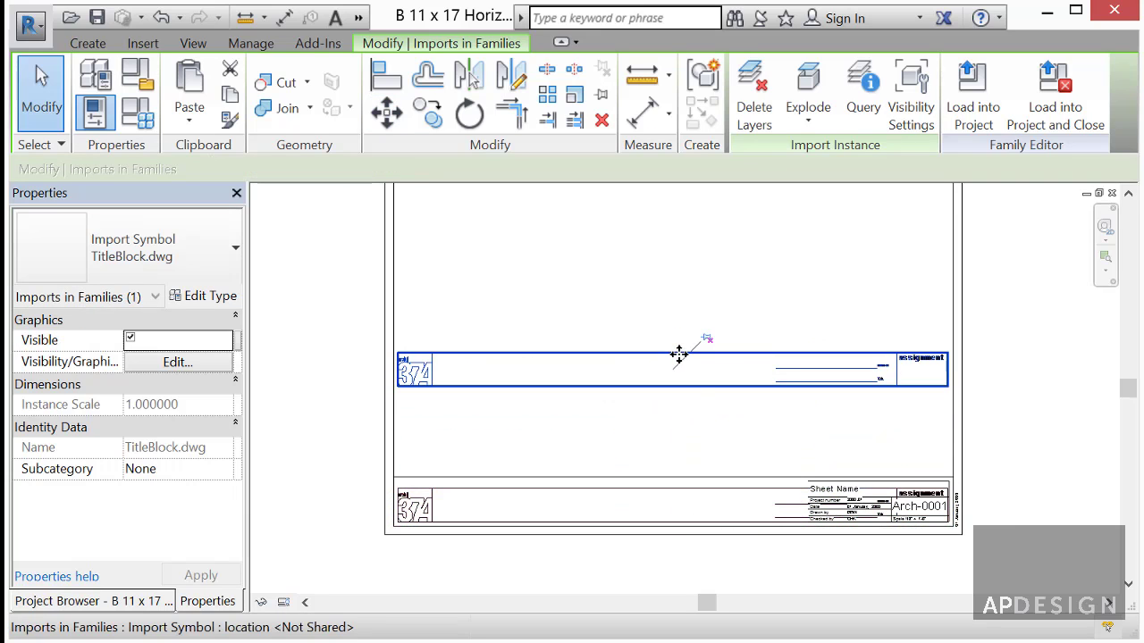
pyautogui.click(717, 422)
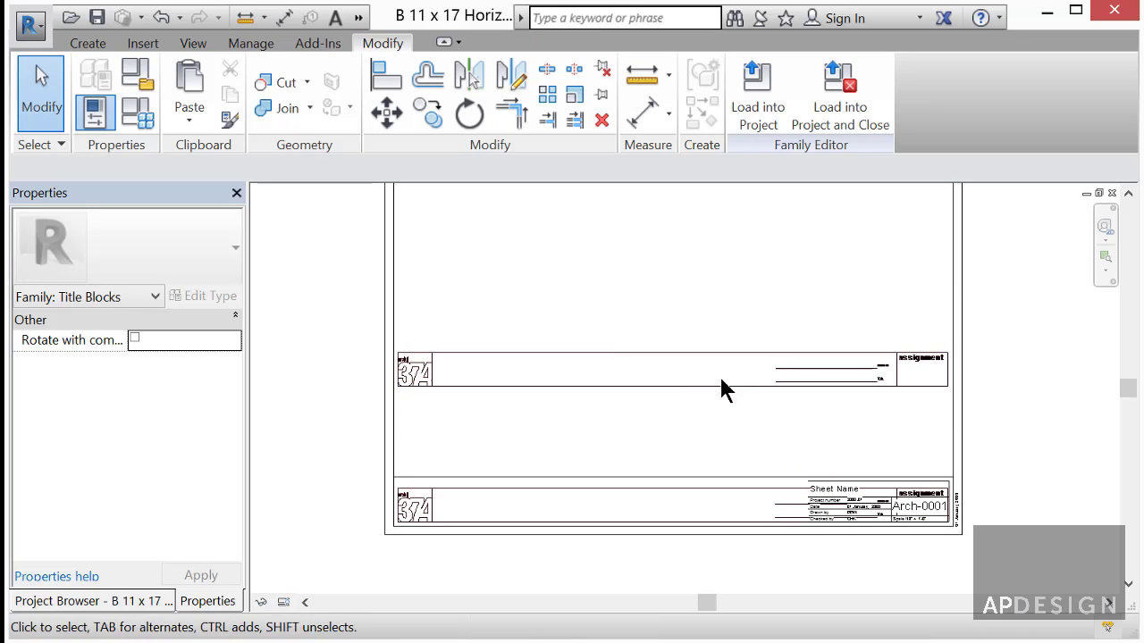
# - Delete the lower imported title-block strip
pyautogui.scroll(3, 807, 426)
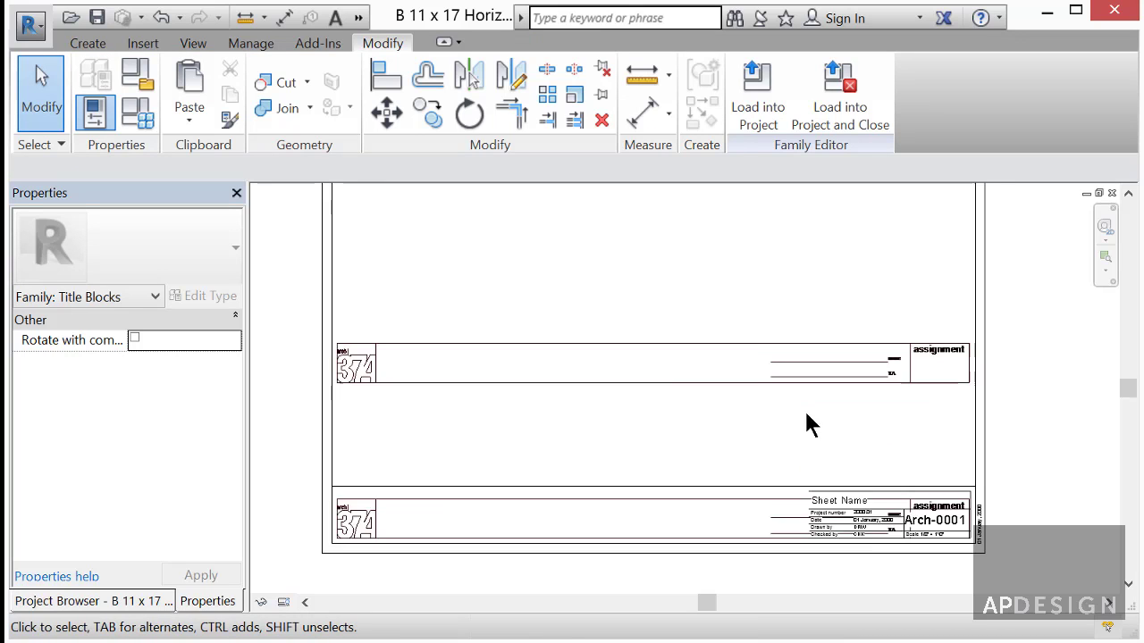
pyautogui.click(638, 523)
pyautogui.press('Delete')
pyautogui.scroll(-3, 864, 472)
pyautogui.scroll(3, 949, 560)
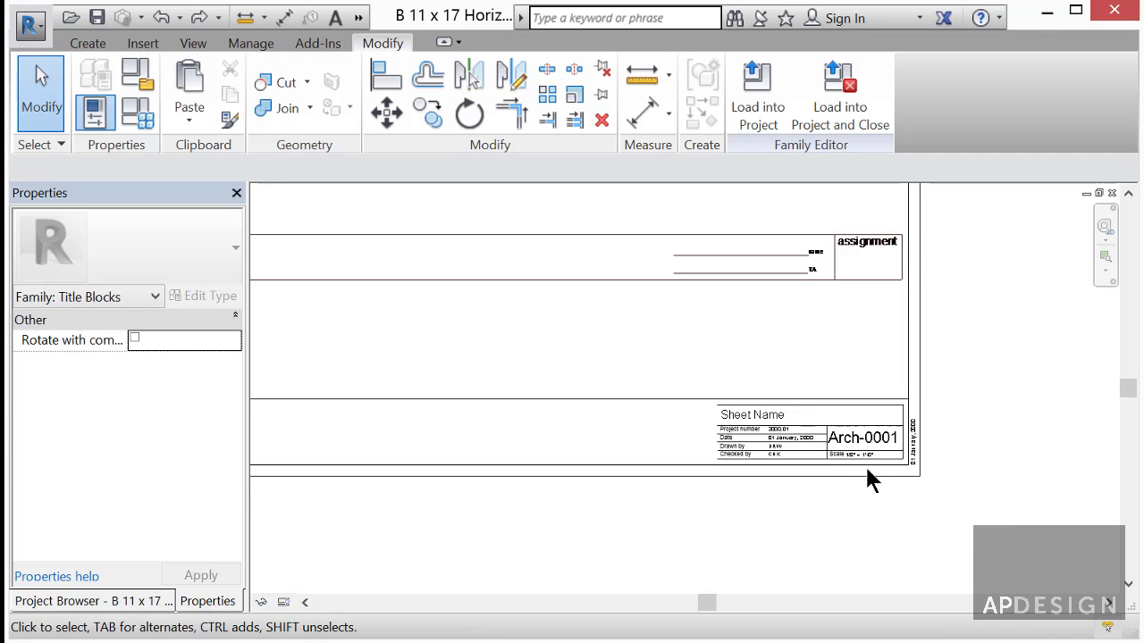
pyautogui.scroll(3, 867, 471)
# - Move the DRW and CHK labels up into the new upper strip, then select Arch-0001
pyautogui.click(774, 458)
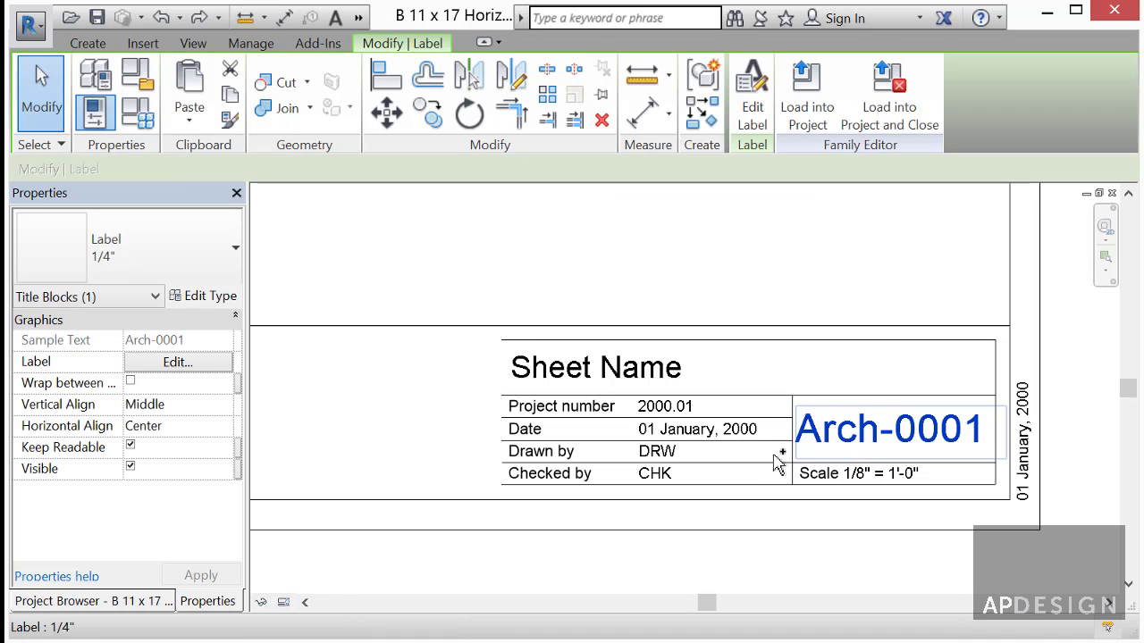
pyautogui.keyDown('ctrl'); pyautogui.click(661, 471); pyautogui.keyUp('ctrl')
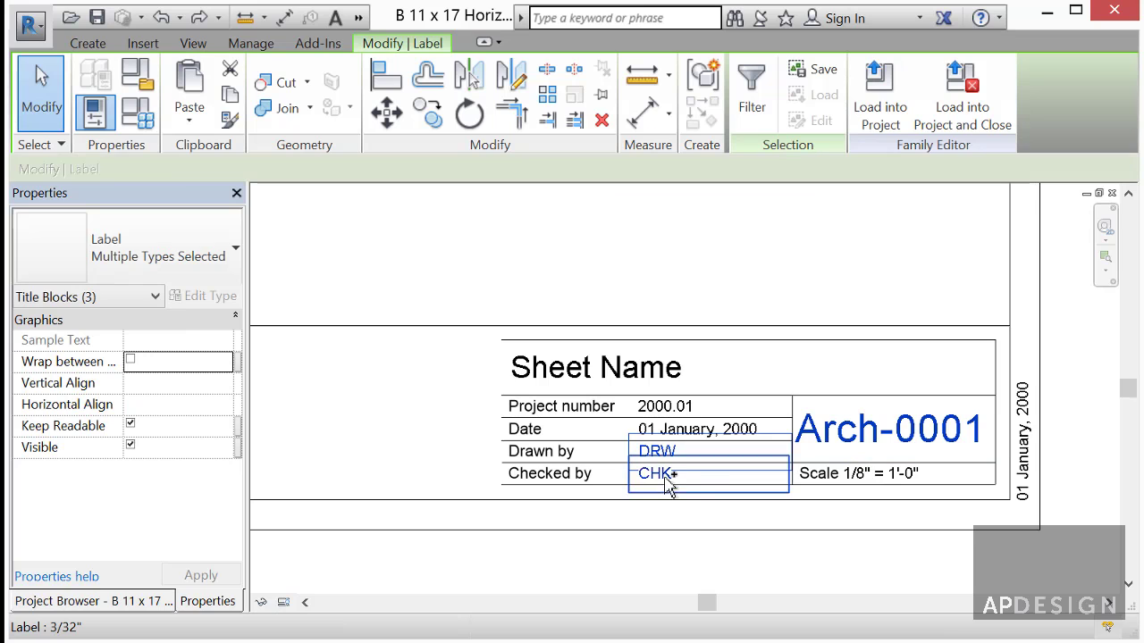
pyautogui.scroll(-2, 668, 485)
pyautogui.press('m')
pyautogui.press('v')
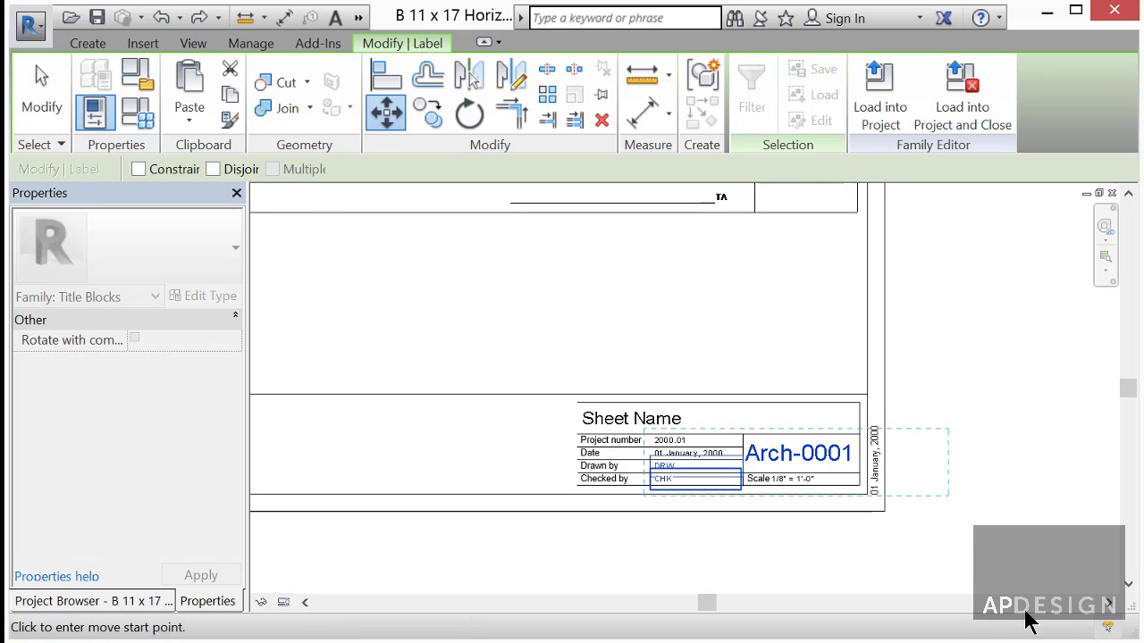
pyautogui.click(954, 554)
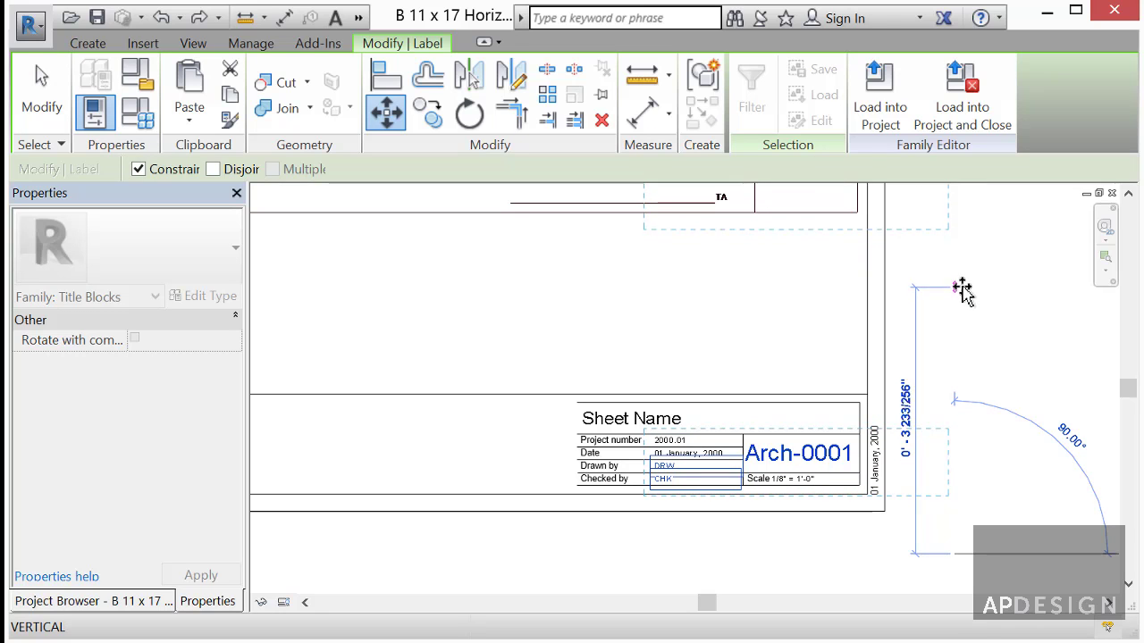
pyautogui.click(962, 288)
pyautogui.scroll(-2, 970, 322)
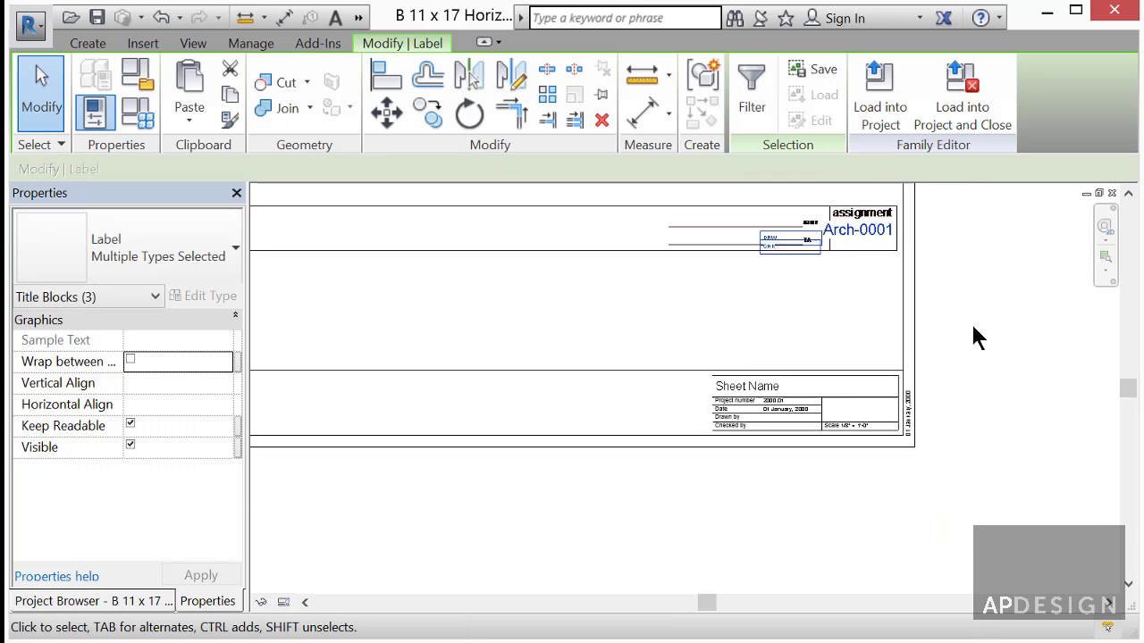
pyautogui.click(854, 307)
pyautogui.scroll(5, 853, 243)
pyautogui.click(887, 250)
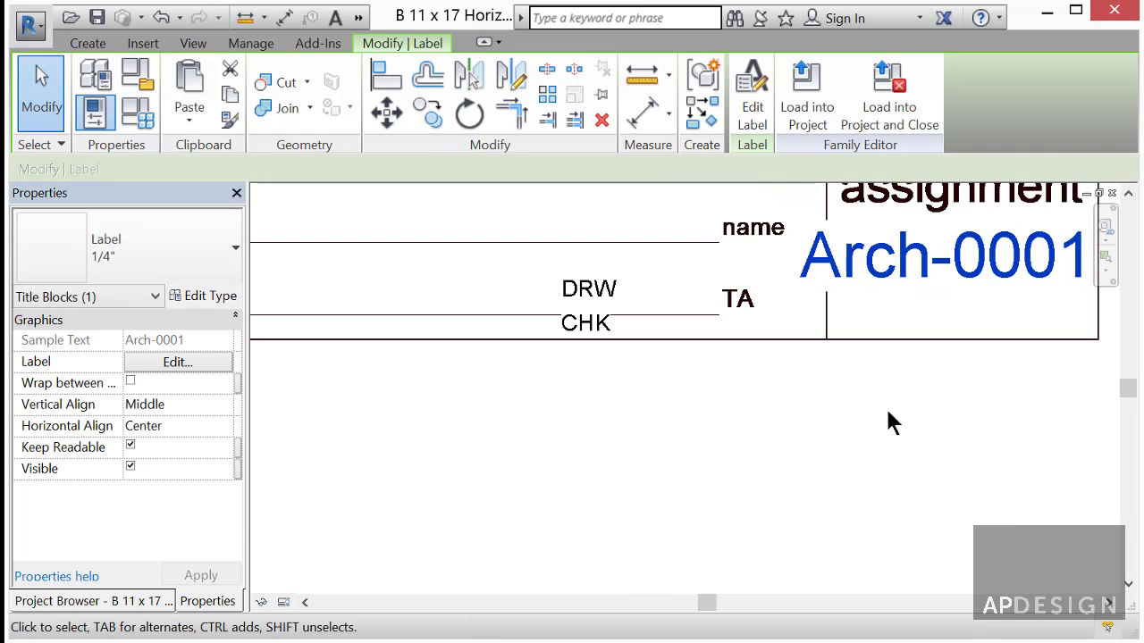
# - Align the DRW label on the name row and CHK on the TA row
pyautogui.moveTo(593, 287); pyautogui.dragTo(592, 225)
pyautogui.click(595, 325)
pyautogui.moveTo(592, 322); pyautogui.dragTo(593, 300)
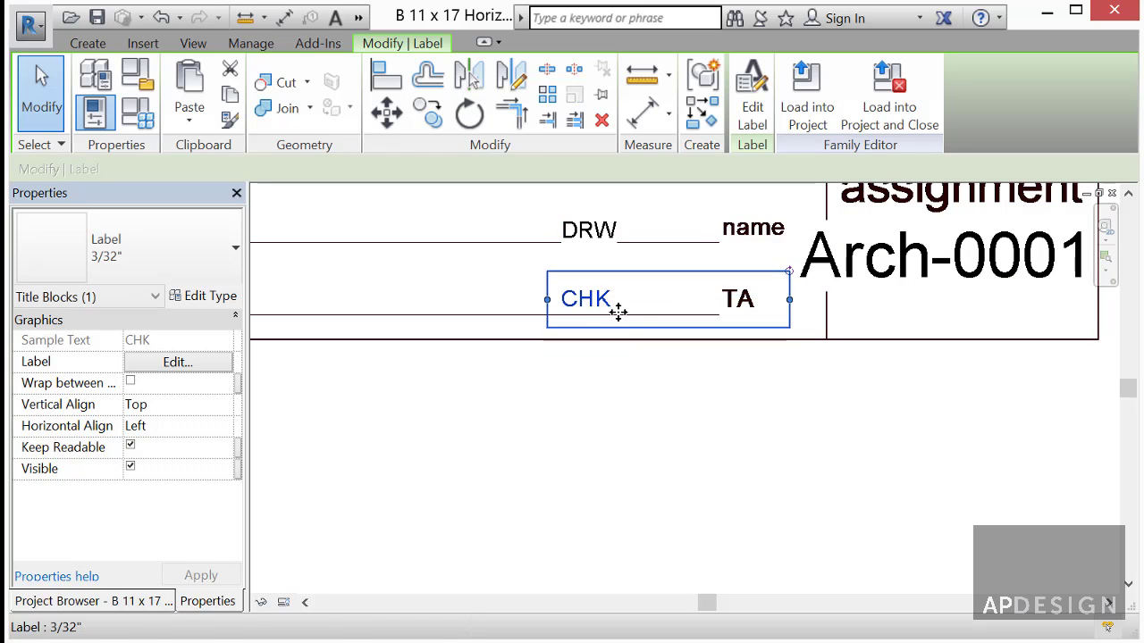
# - Drag Arch-0001 down into the assignment box, then reselect the CHK and DRW labels
pyautogui.click(895, 277)
pyautogui.moveTo(937, 256); pyautogui.dragTo(932, 274)
pyautogui.click(842, 409)
pyautogui.scroll(-3, 572, 358)
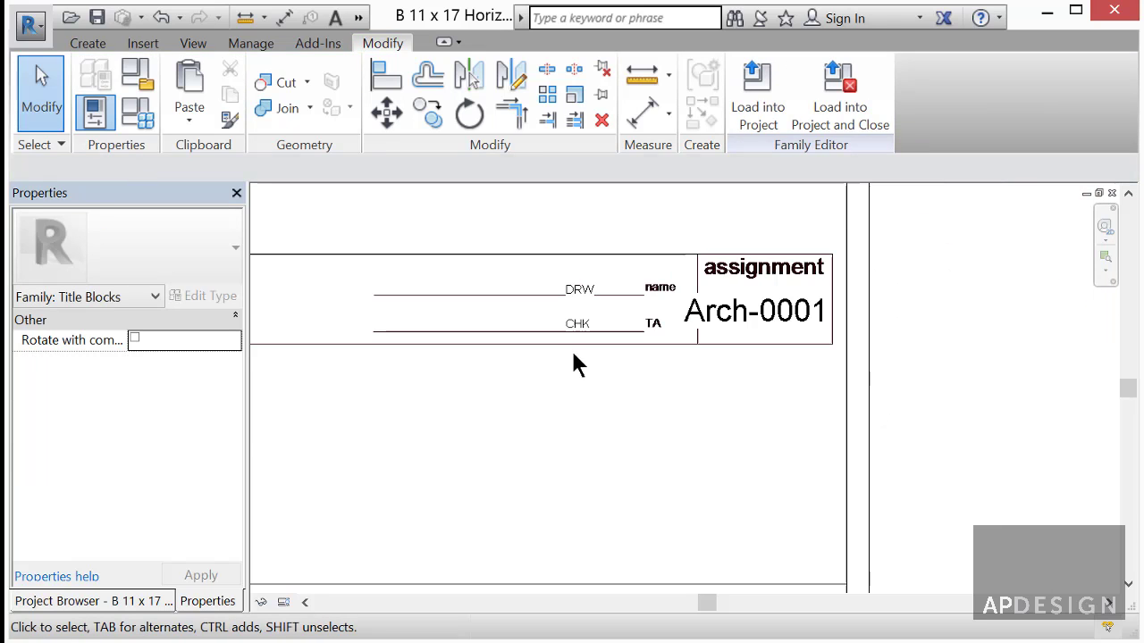
pyautogui.scroll(3, 572, 375)
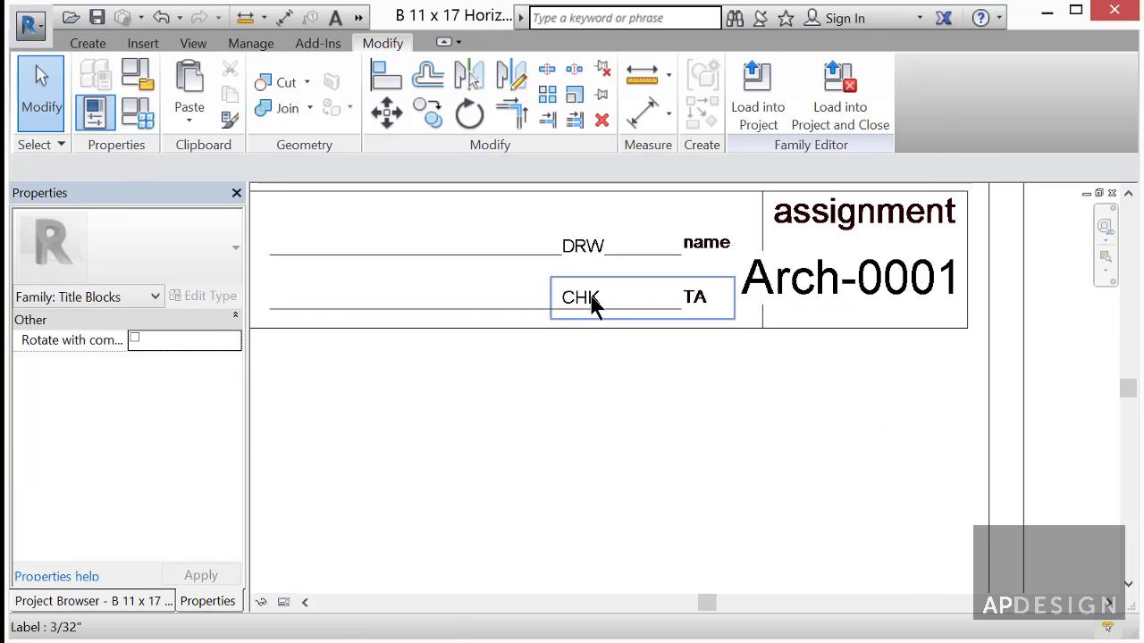
pyautogui.click(618, 299)
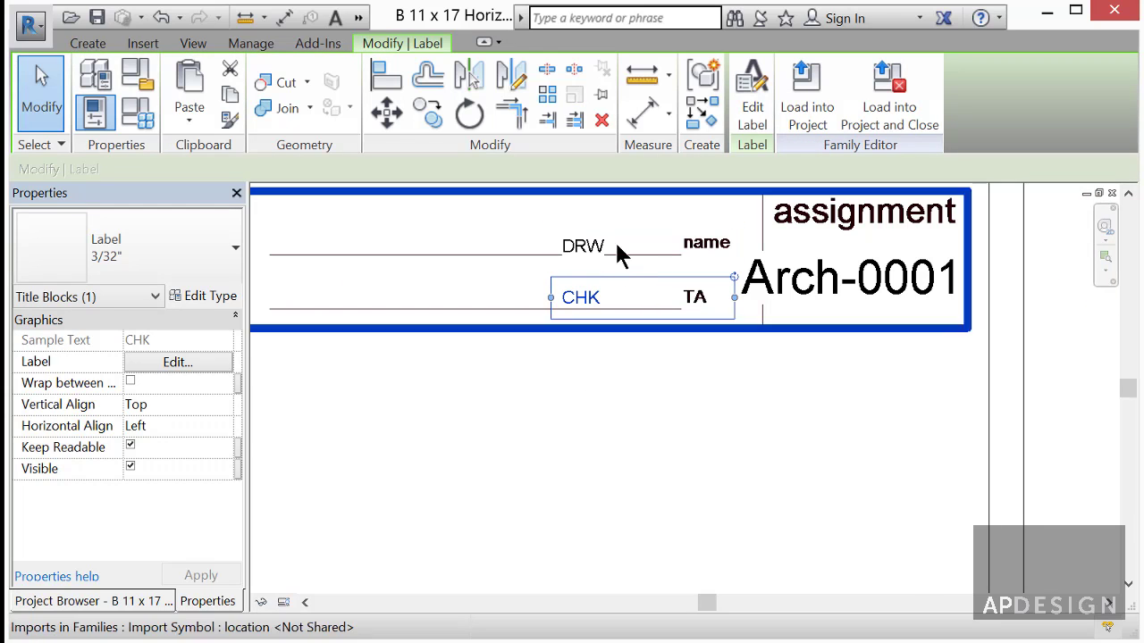
pyautogui.scroll(3, 589, 270)
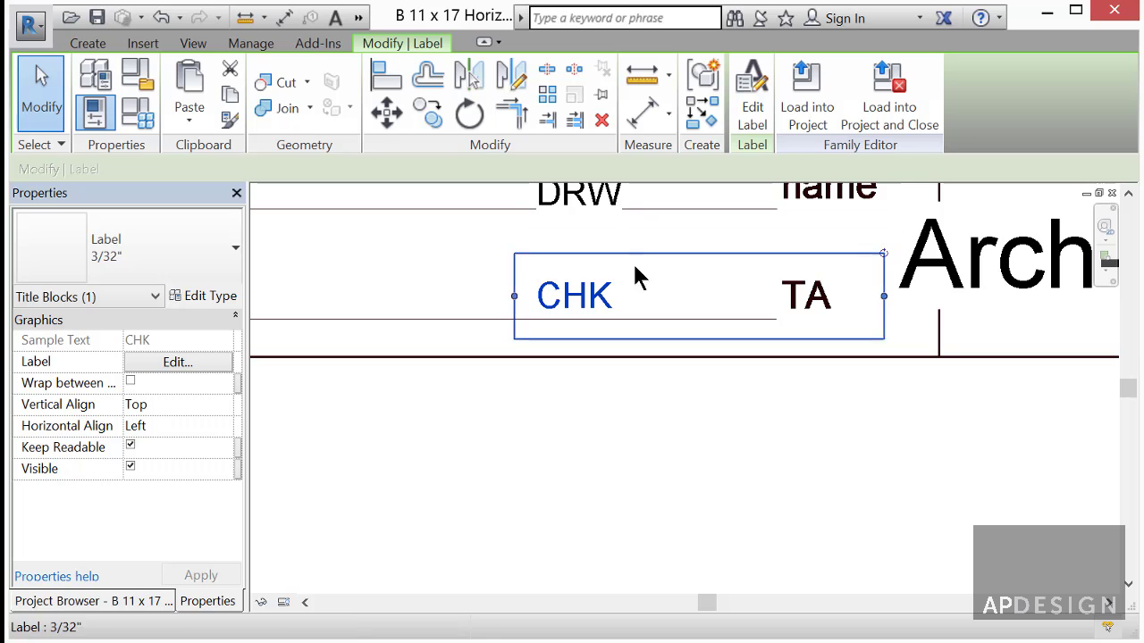
pyautogui.scroll(-2, 595, 301)
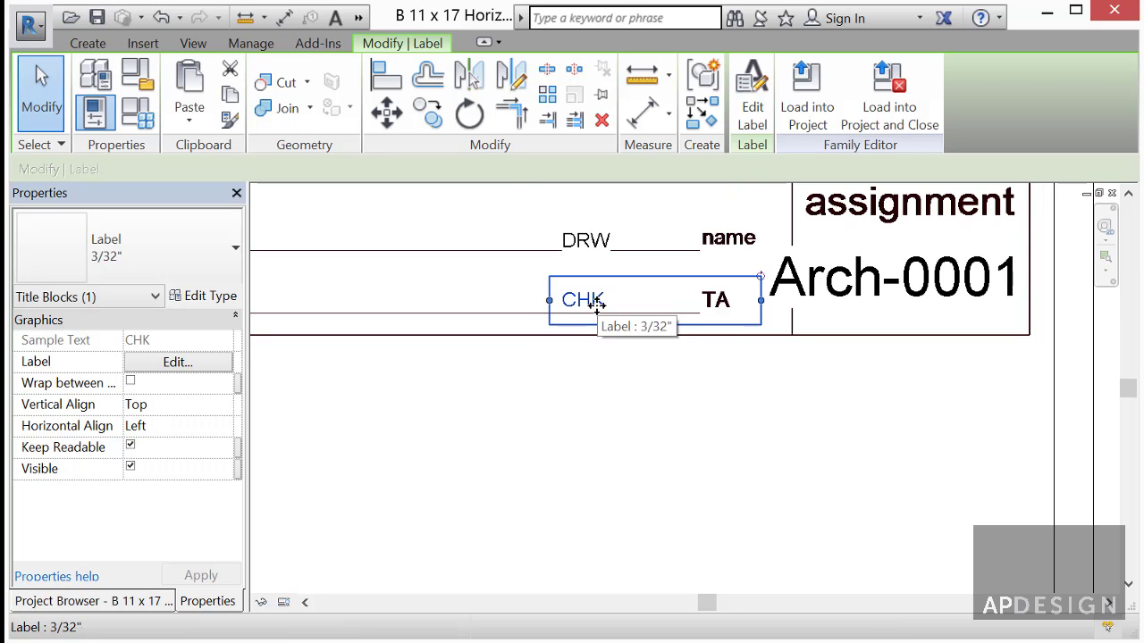
pyautogui.click(606, 249)
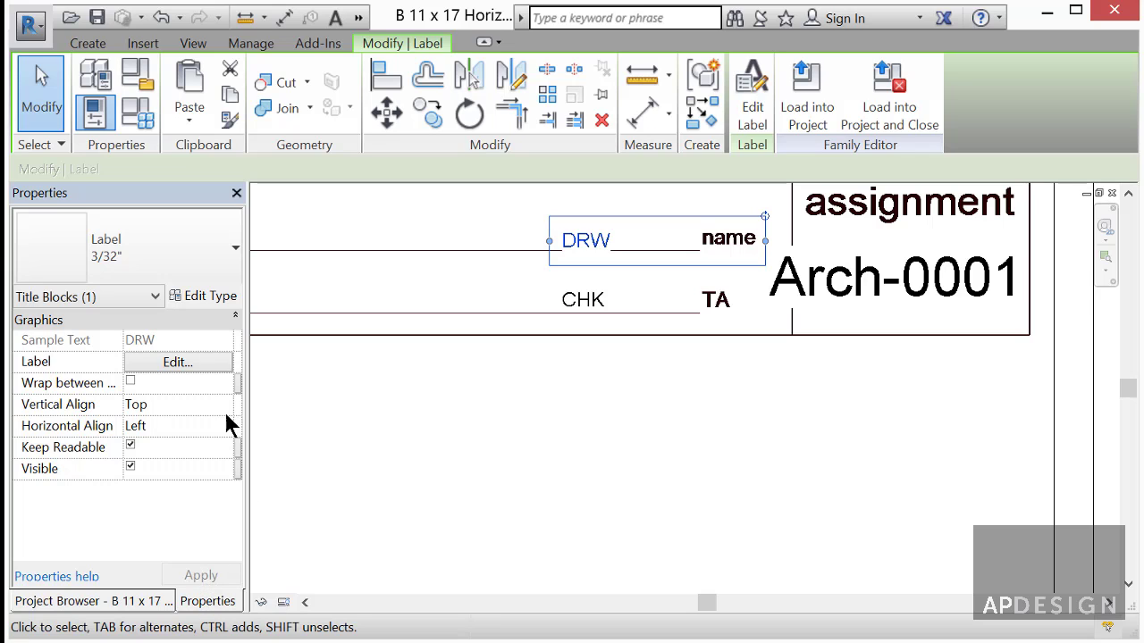
# - Make the DRW label 1/8" text, right-aligned, and move it just left of name
pyautogui.click(229, 250)
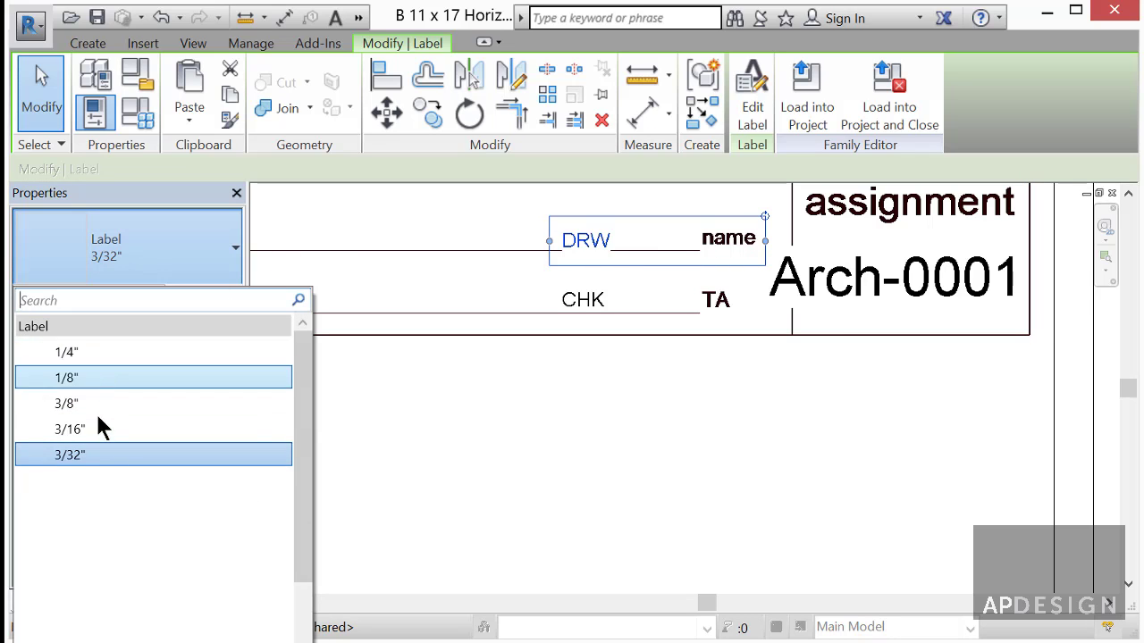
pyautogui.click(82, 371)
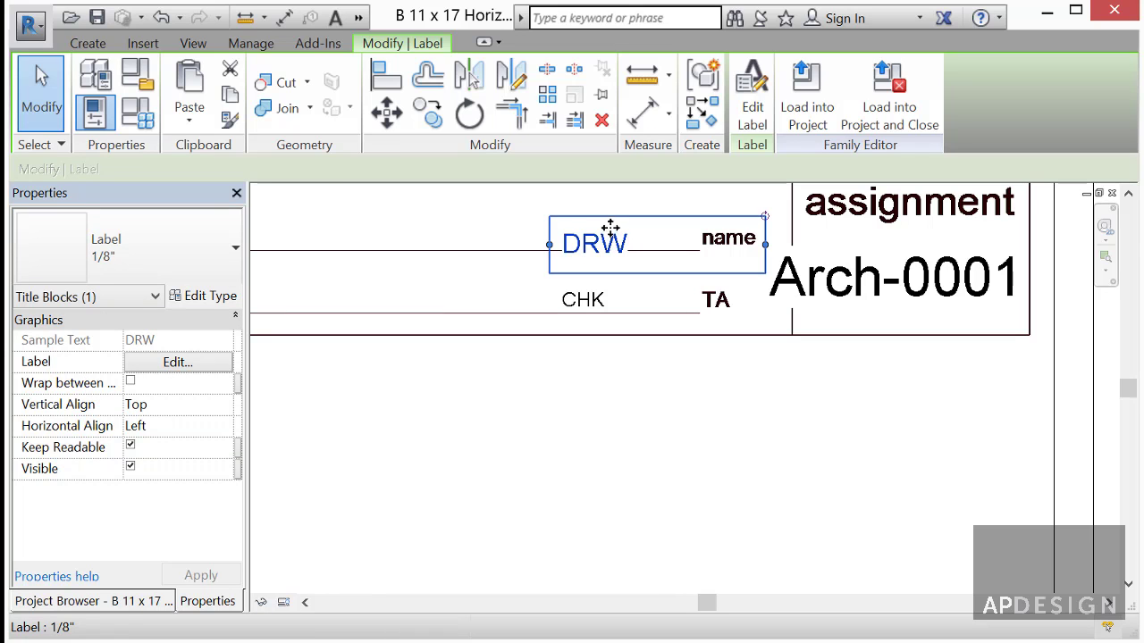
pyautogui.moveTo(610, 228); pyautogui.dragTo(611, 217)
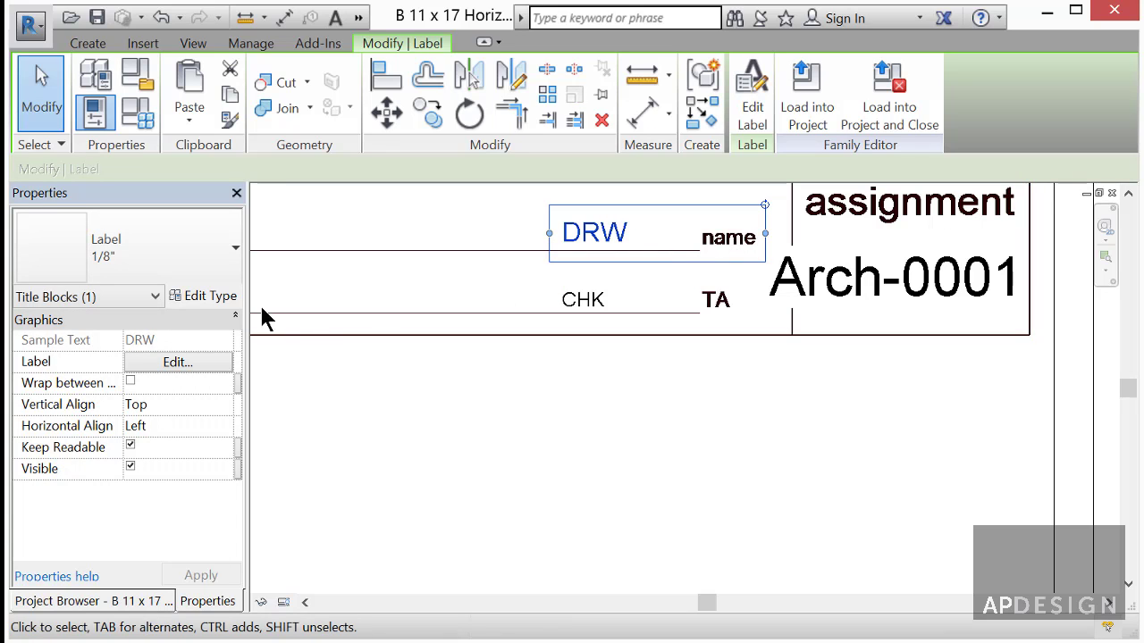
pyautogui.click(207, 428)
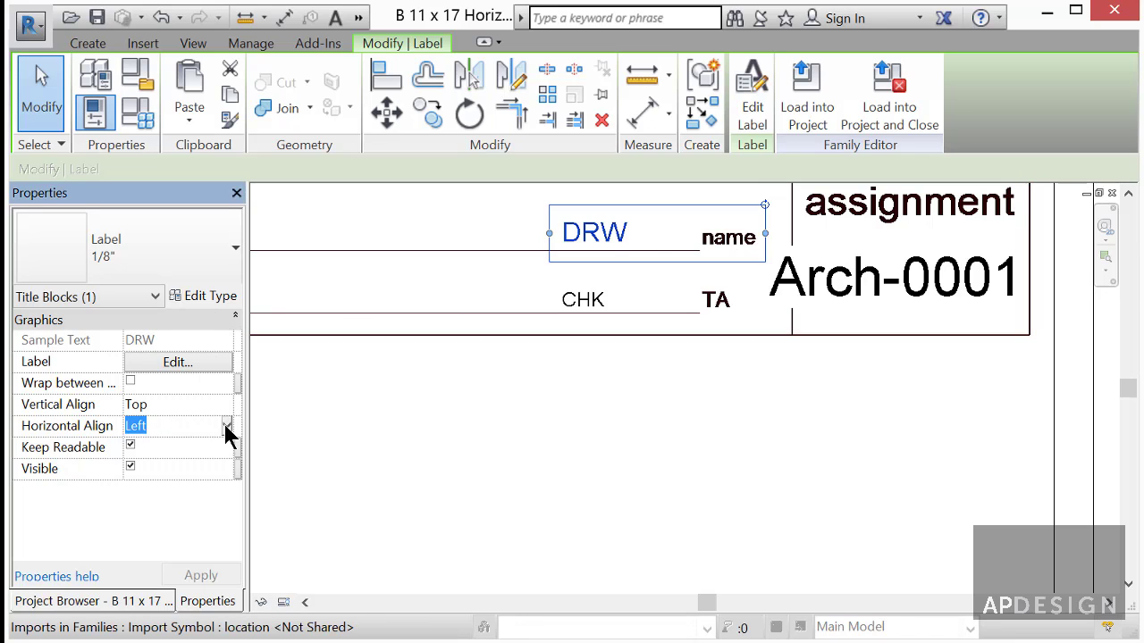
pyautogui.click(227, 427)
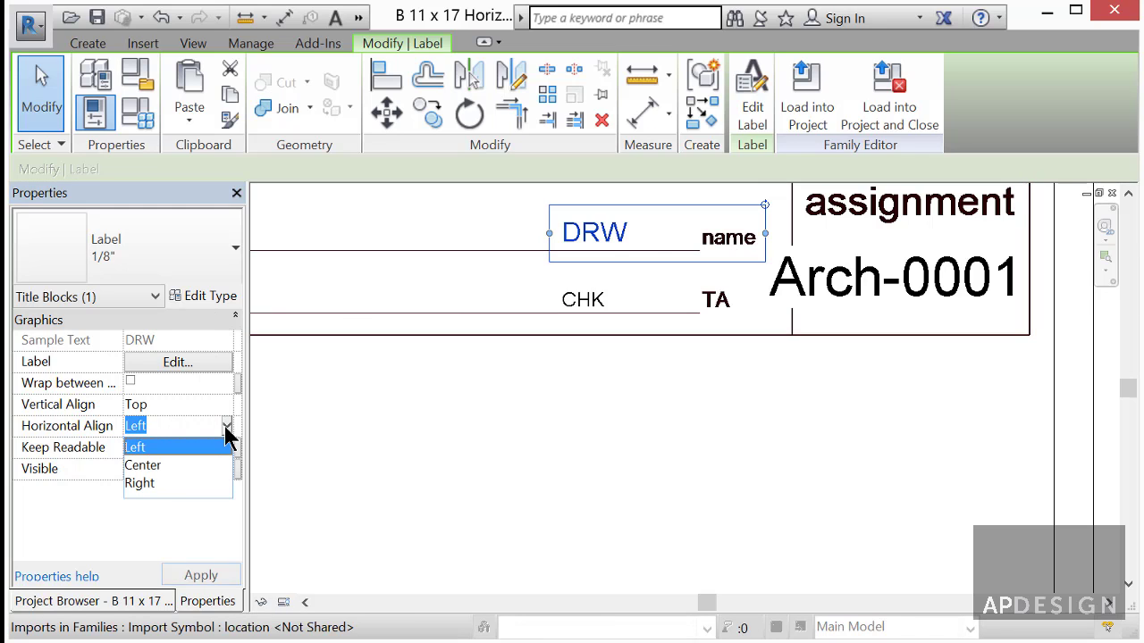
pyautogui.click(149, 483)
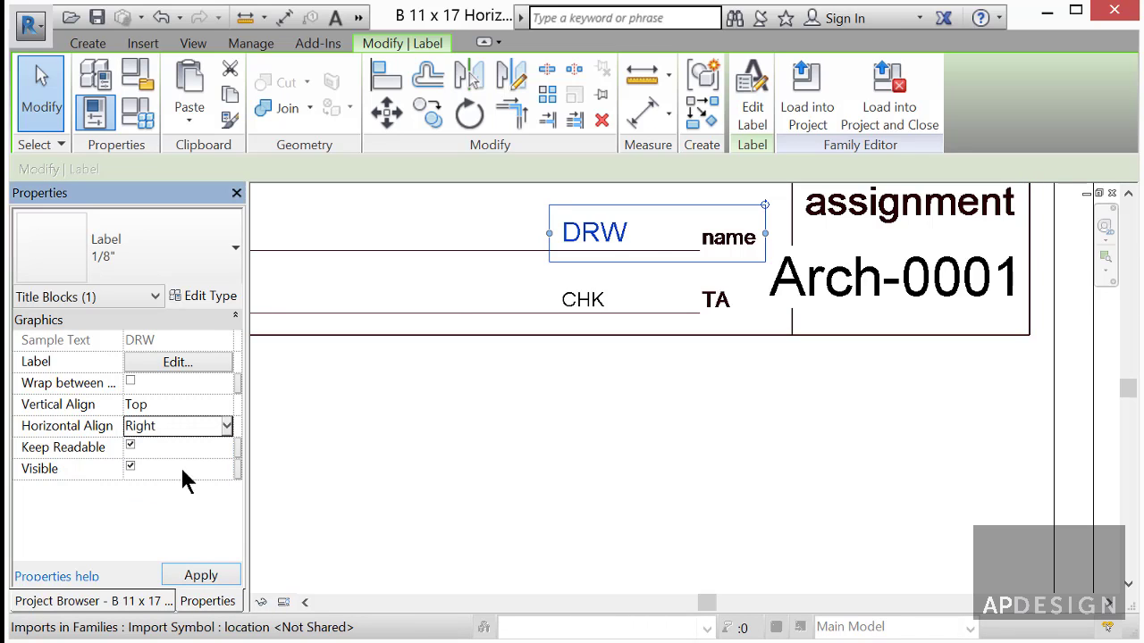
pyautogui.click(203, 577)
pyautogui.moveTo(726, 234); pyautogui.dragTo(658, 234)
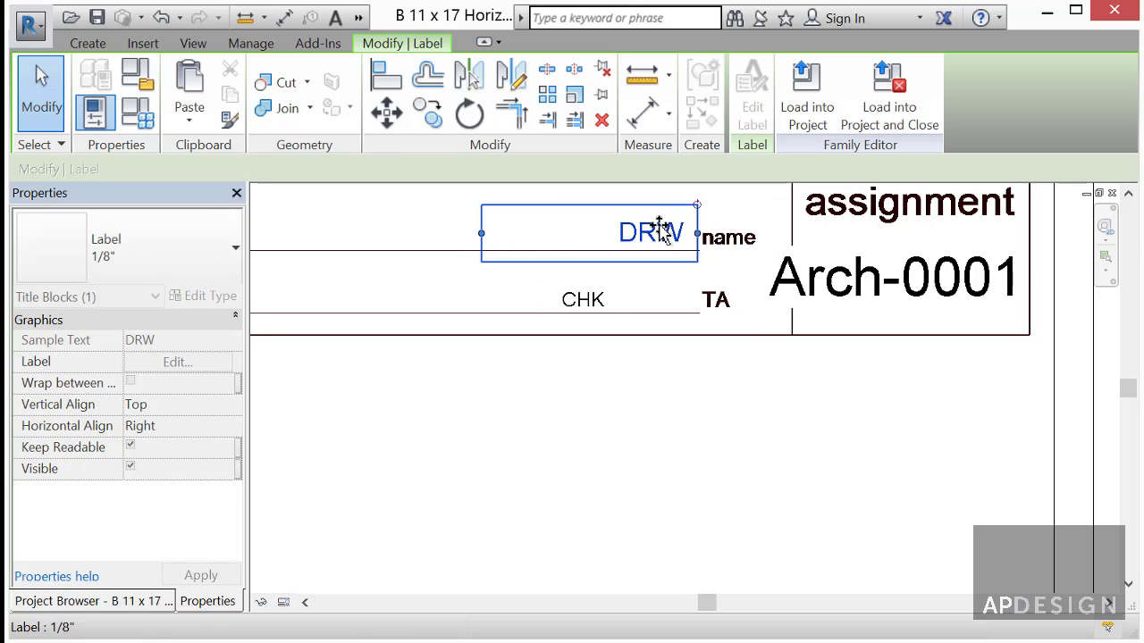
# - Make the CHK label 1/8" text, right-aligned, and place it just left of TA
pyautogui.click(593, 308)
pyautogui.click(224, 264)
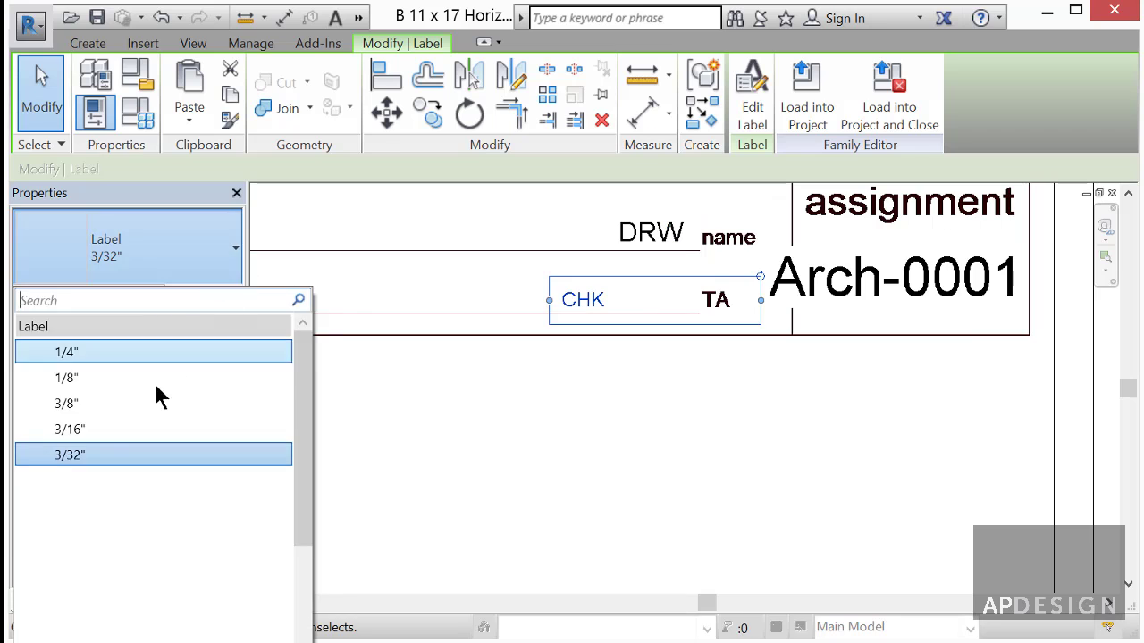
pyautogui.click(138, 378)
pyautogui.click(206, 436)
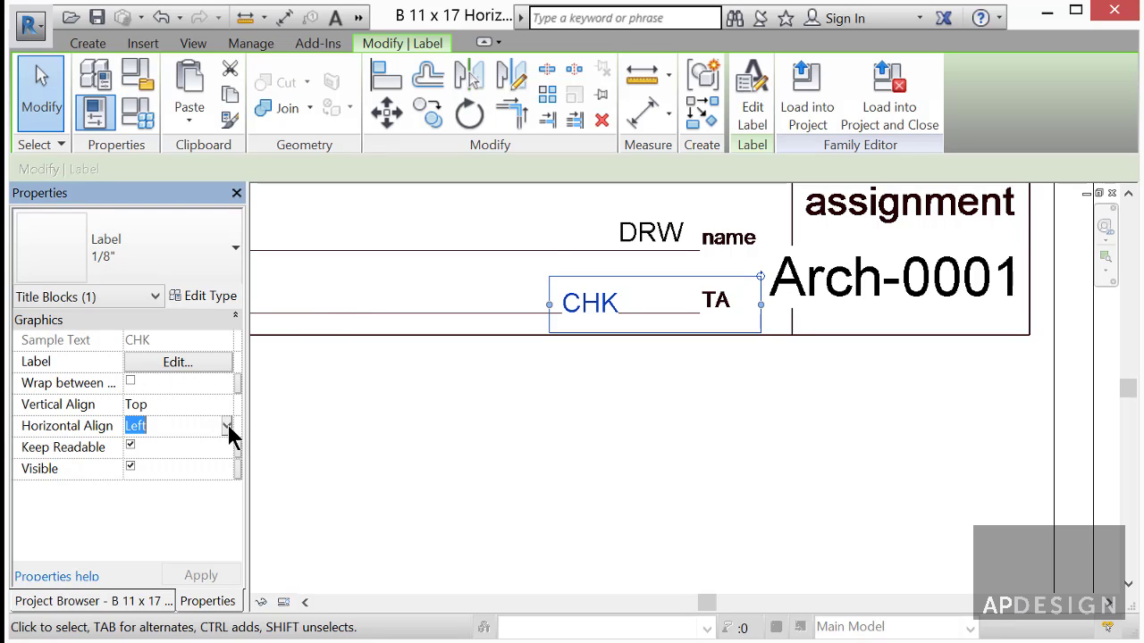
pyautogui.click(227, 423)
pyautogui.click(170, 482)
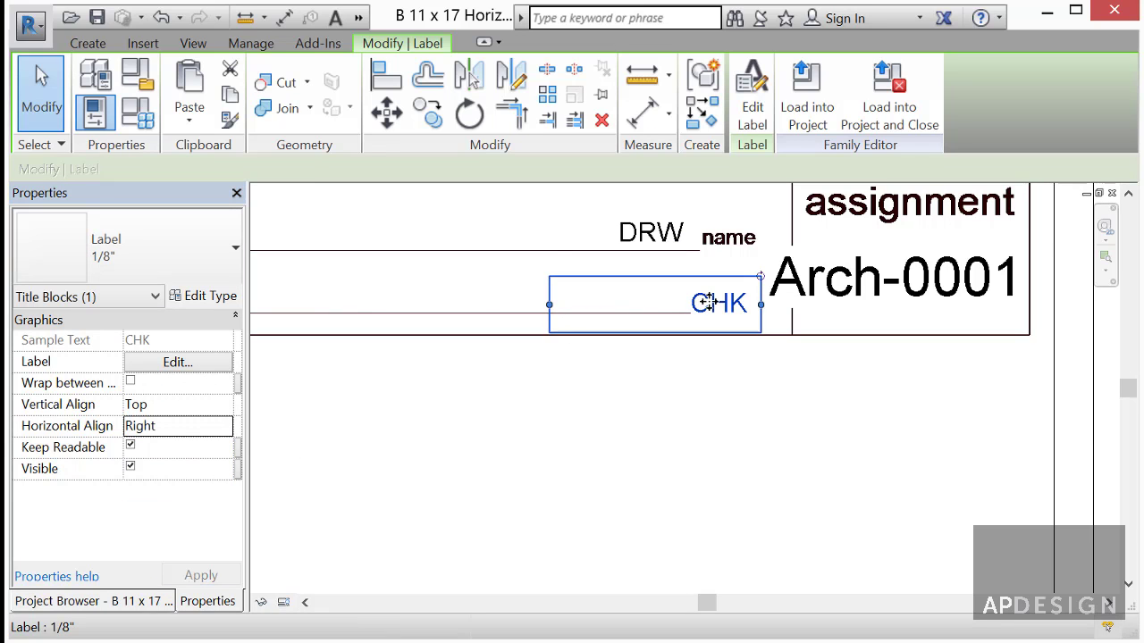
pyautogui.moveTo(633, 301)
pyautogui.mouseDown()
pyautogui.moveTo(658, 309)
pyautogui.moveTo(650, 307)
pyautogui.mouseUp()
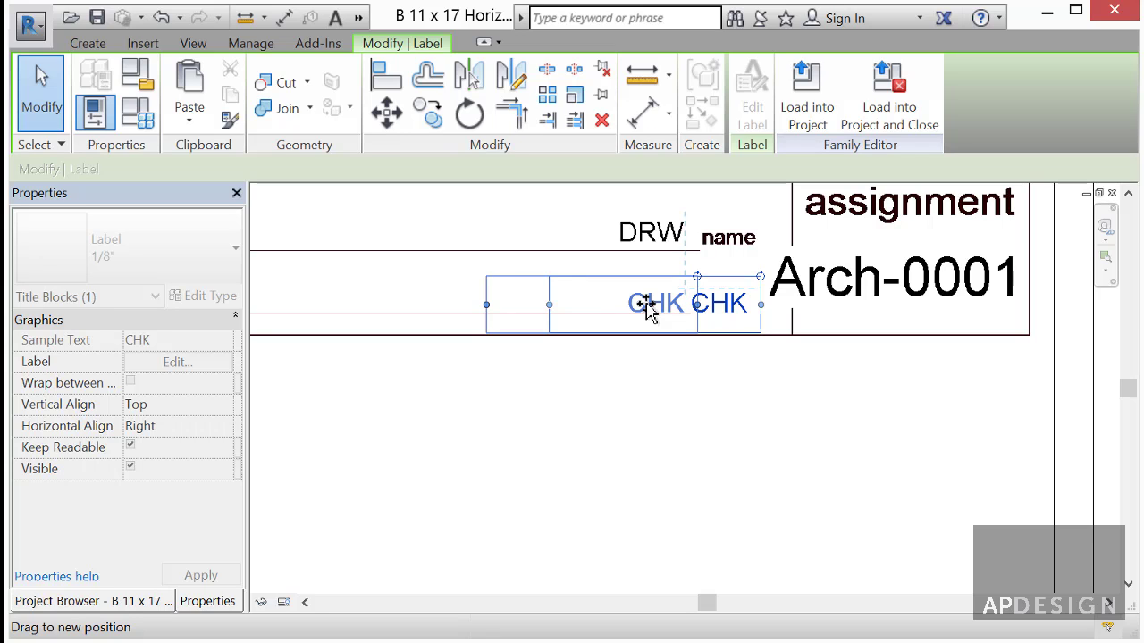
pyautogui.moveTo(648, 307); pyautogui.dragTo(663, 303)
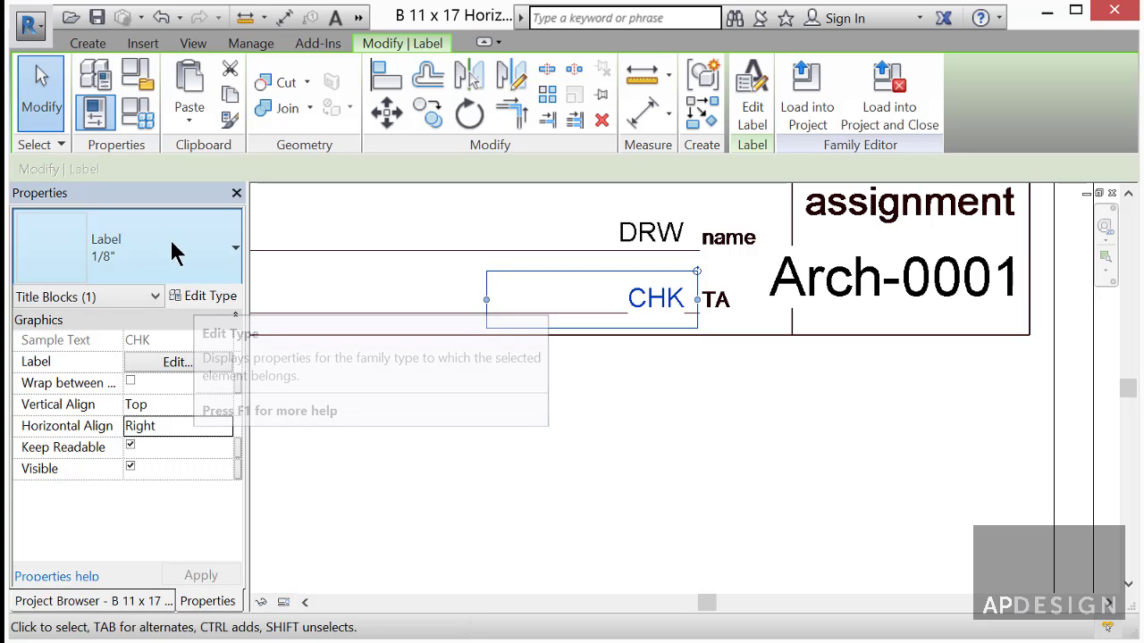
# - Set the 1/8" label type's Background to Transparent in its type properties
pyautogui.click(200, 298)
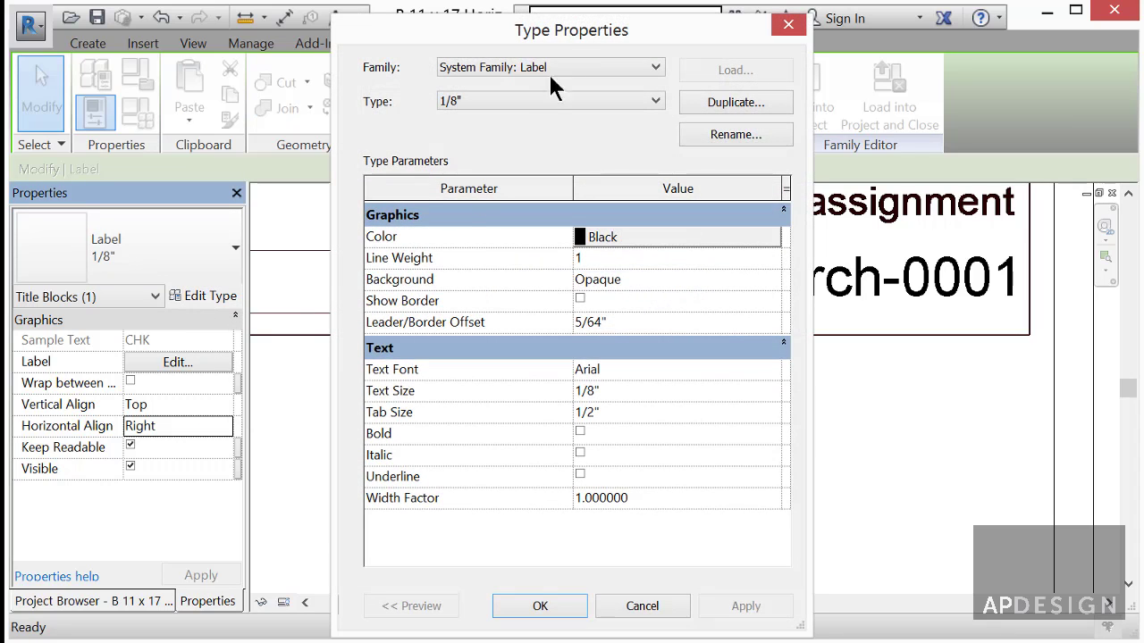
pyautogui.moveTo(580, 26); pyautogui.dragTo(540, 28)
pyautogui.click(628, 281)
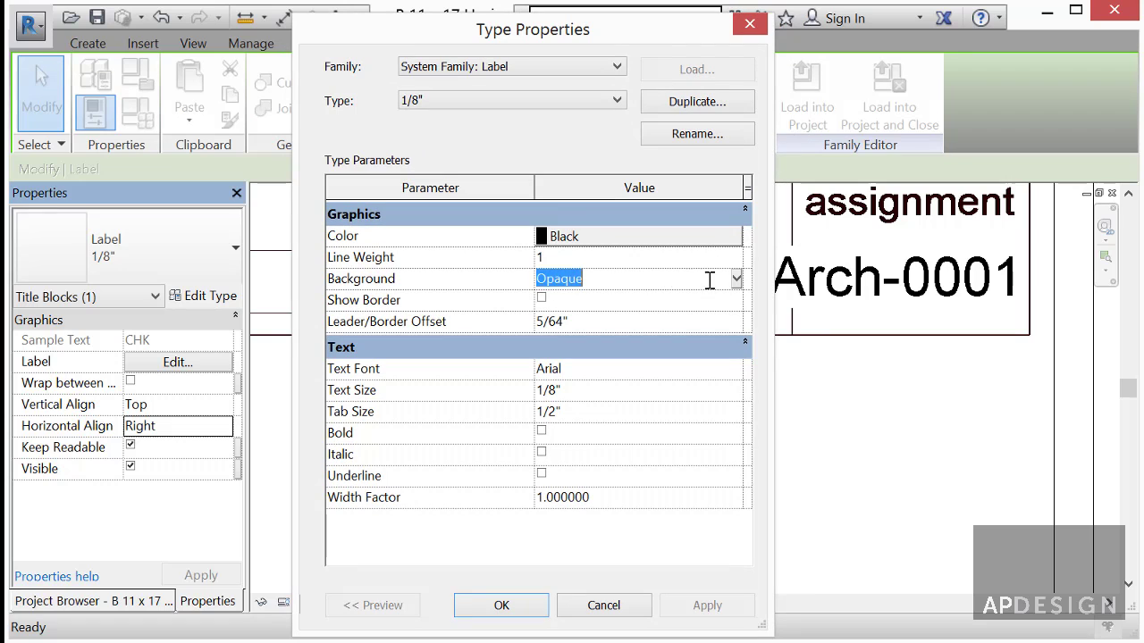
pyautogui.click(736, 279)
pyautogui.click(603, 320)
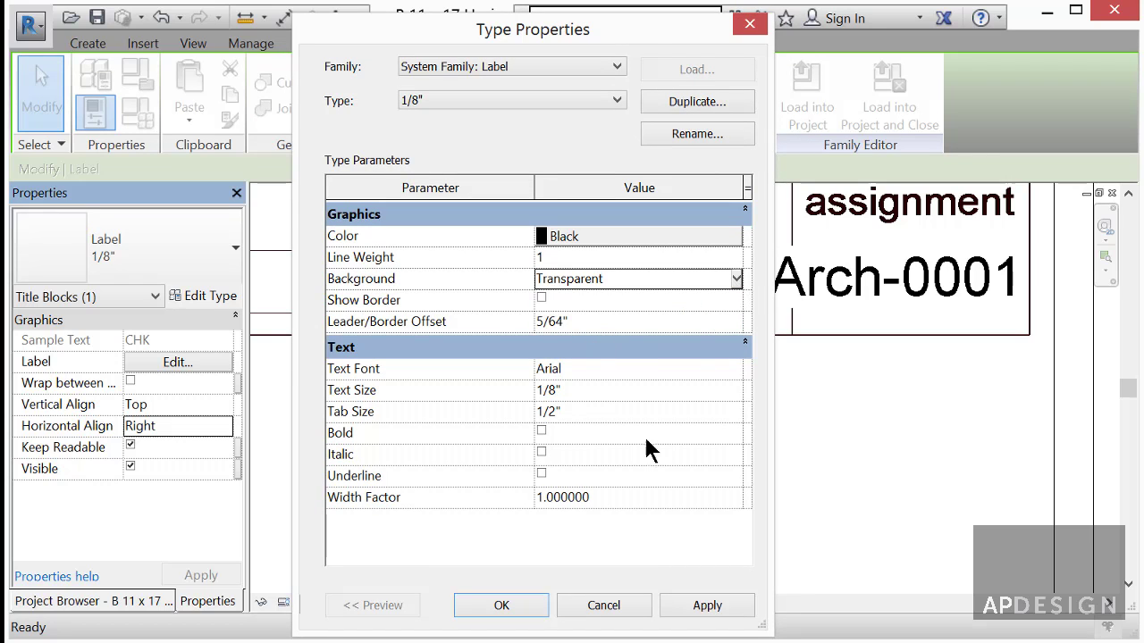
pyautogui.click(706, 608)
pyautogui.click(501, 605)
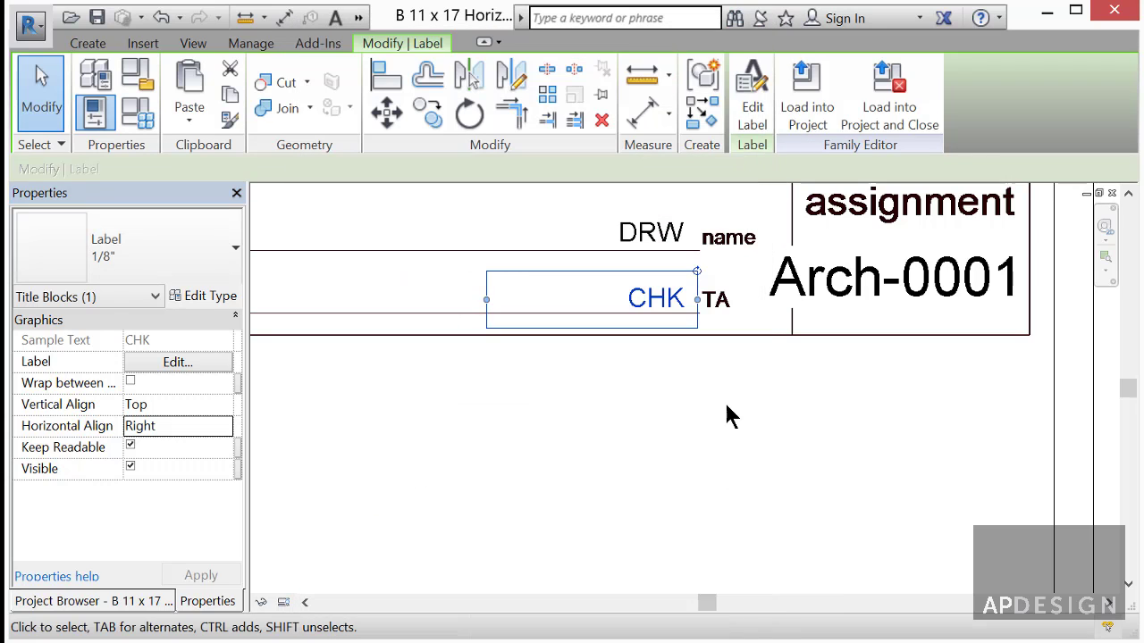
# - Check the DRW and CHK labels, then move the Arch-0001 label further right
pyautogui.click(668, 236)
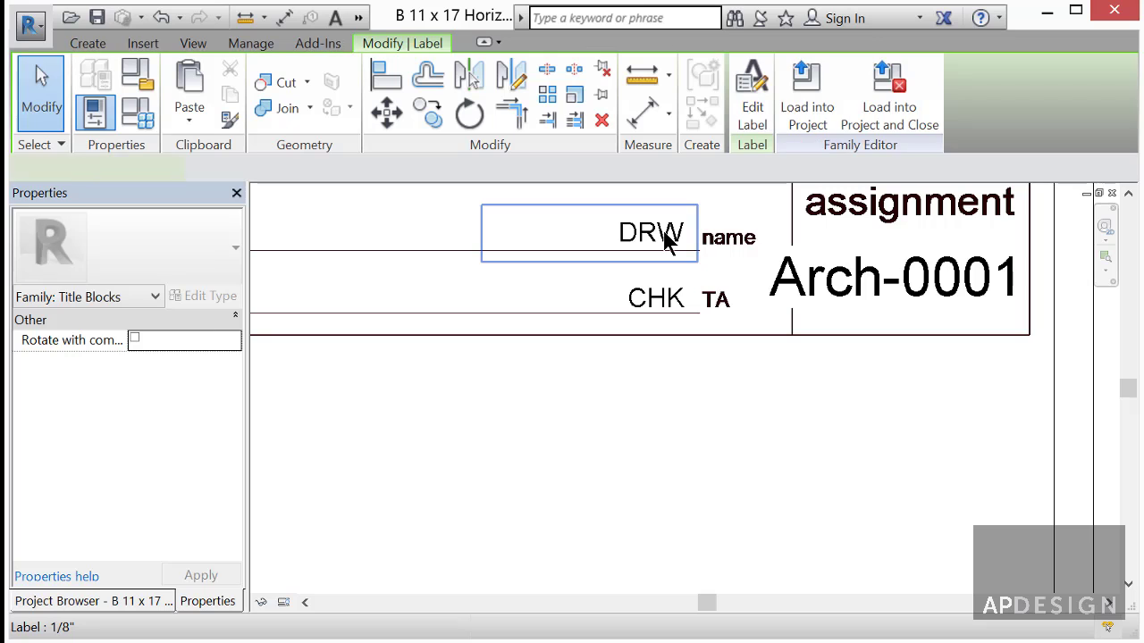
pyautogui.click(674, 302)
pyautogui.click(738, 374)
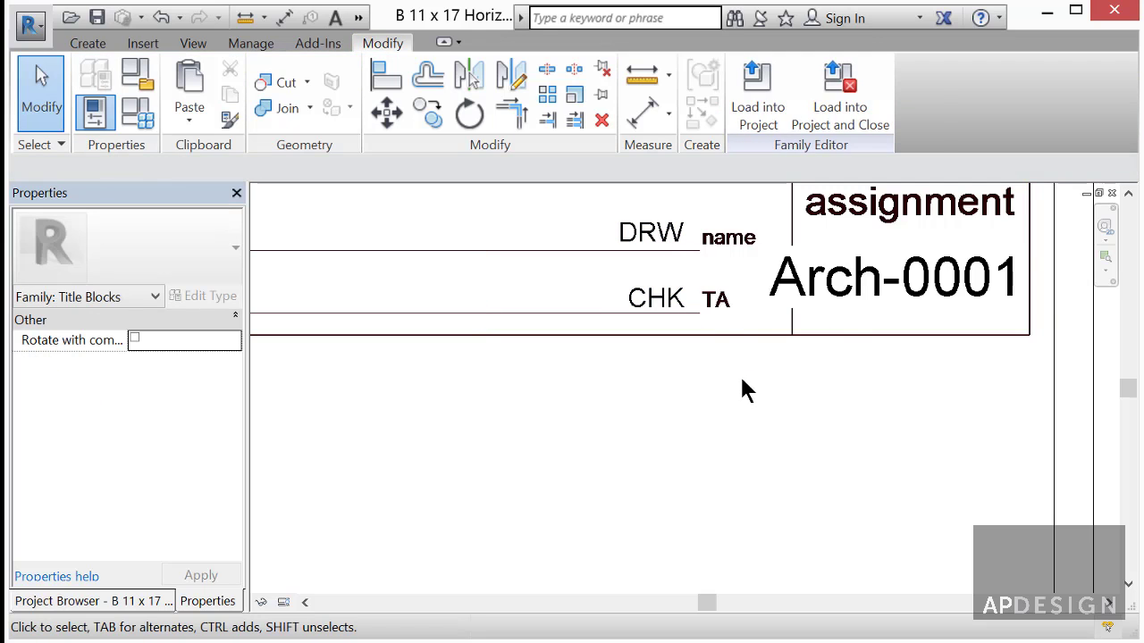
pyautogui.click(869, 277)
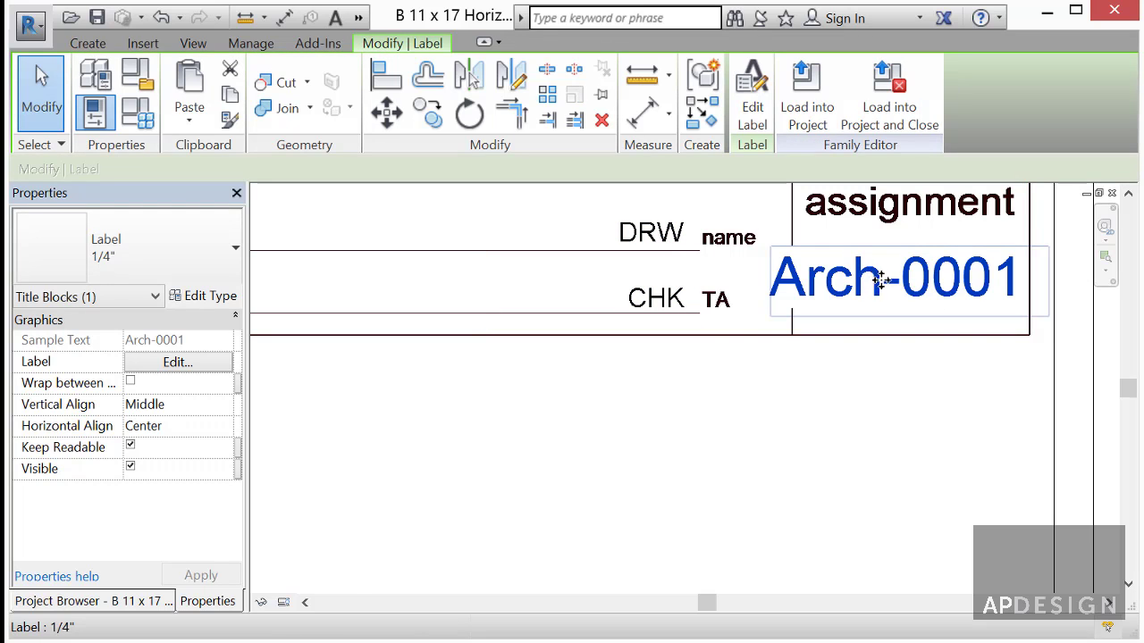
pyautogui.moveTo(880, 280); pyautogui.dragTo(831, 284)
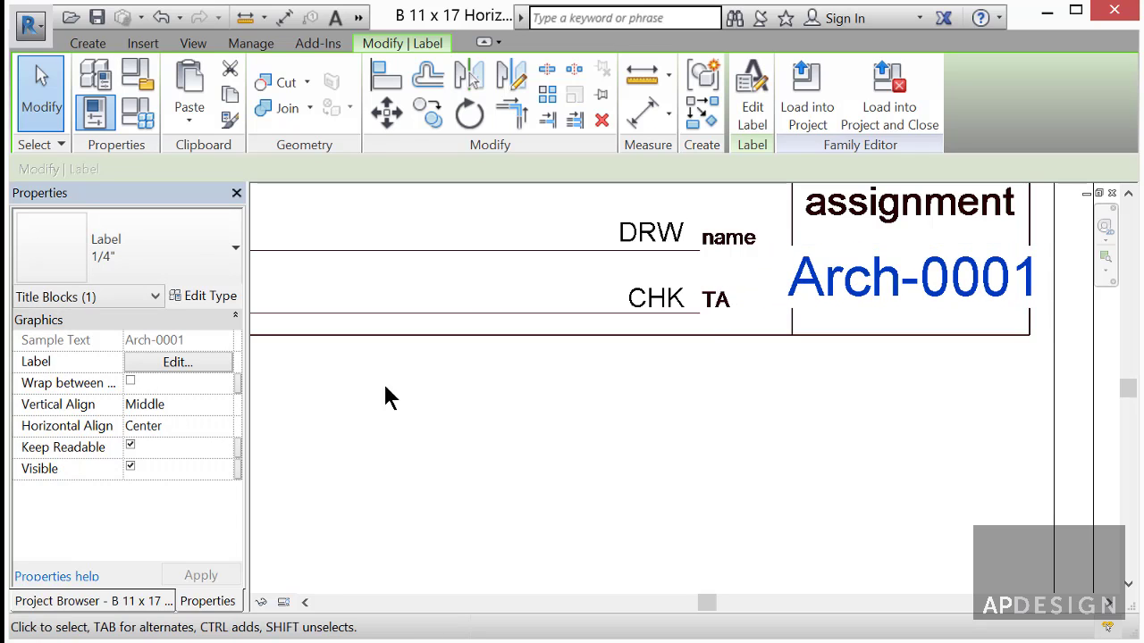
# - Nudge the Arch-0001 label with the arrow keys until it sits centred under assignment
pyautogui.moveTo(952, 277)
pyautogui.mouseDown()
pyautogui.moveTo(935, 284)
pyautogui.moveTo(962, 284)
pyautogui.mouseUp()
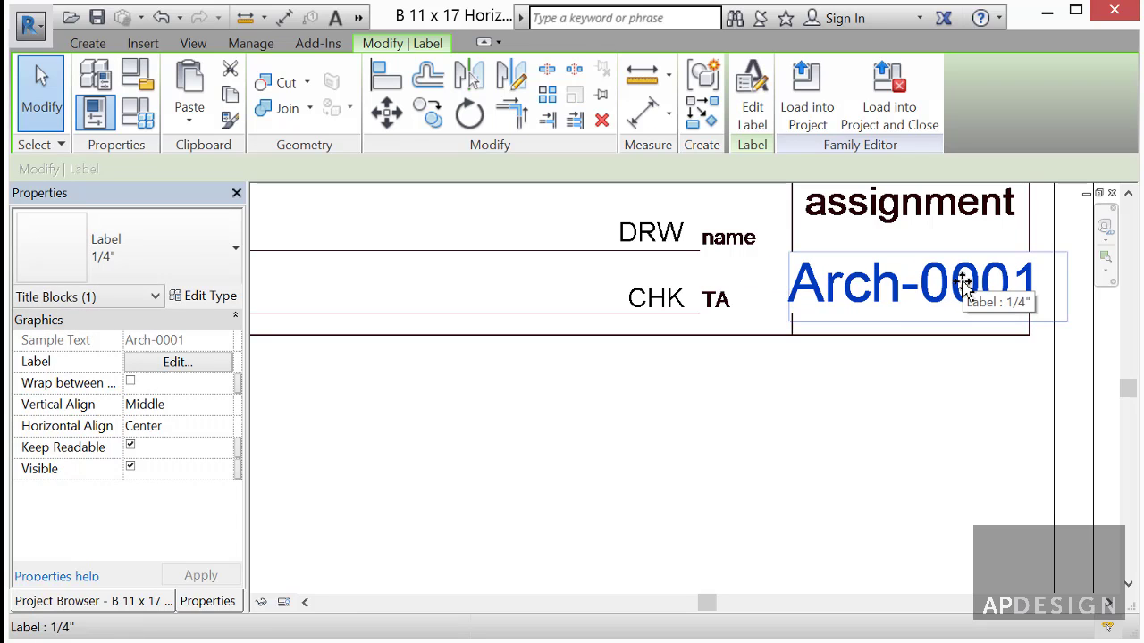
pyautogui.press('Left')
pyautogui.press('Left')
pyautogui.press('Left')
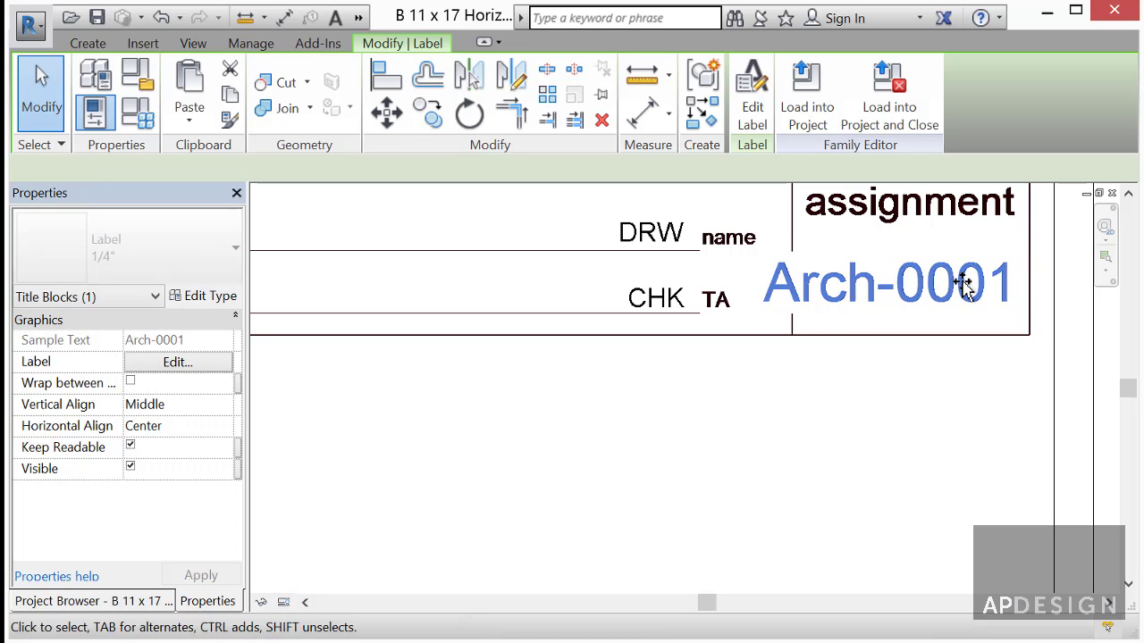
pyautogui.press('Right')
pyautogui.press('Right')
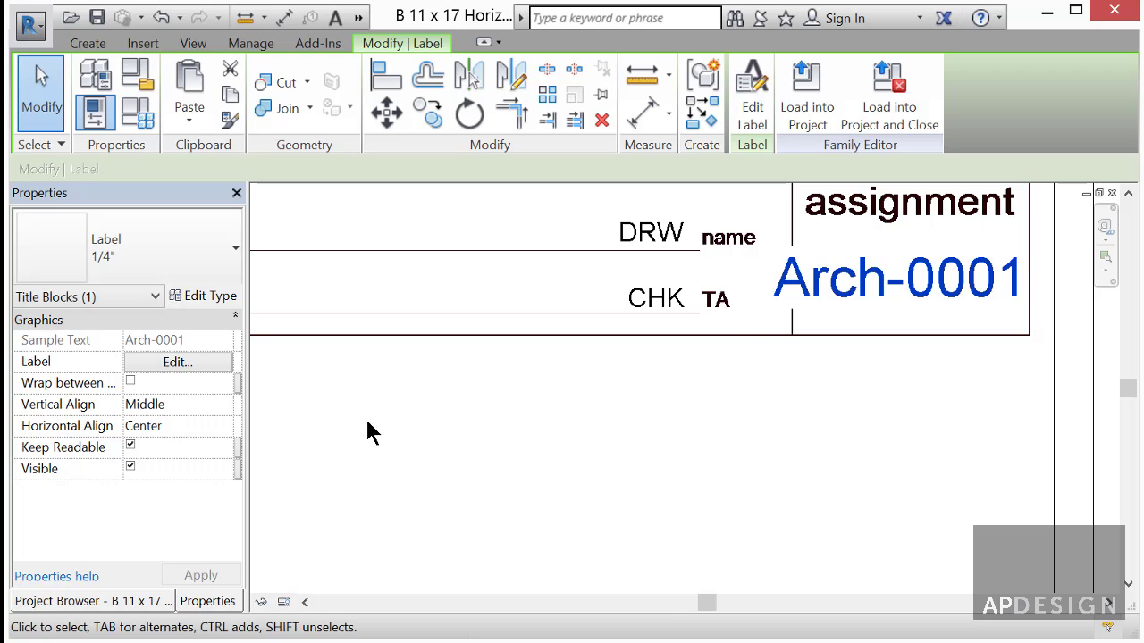
pyautogui.scroll(-5, 371, 427)
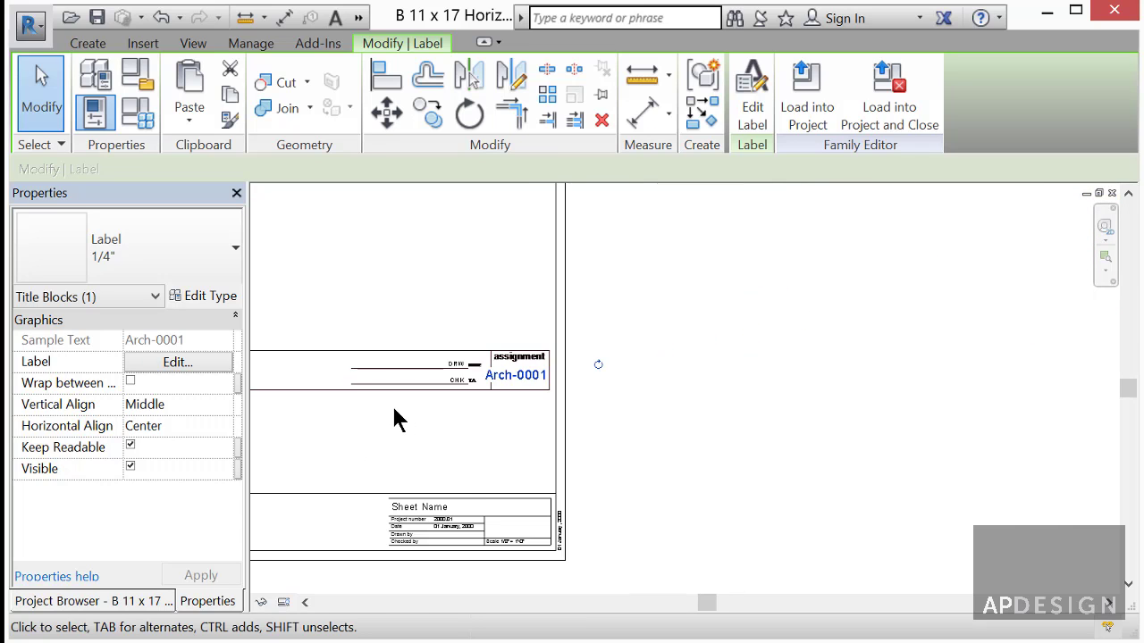
# - Move the Sheet Name label up into the new title strip
pyautogui.click(424, 436)
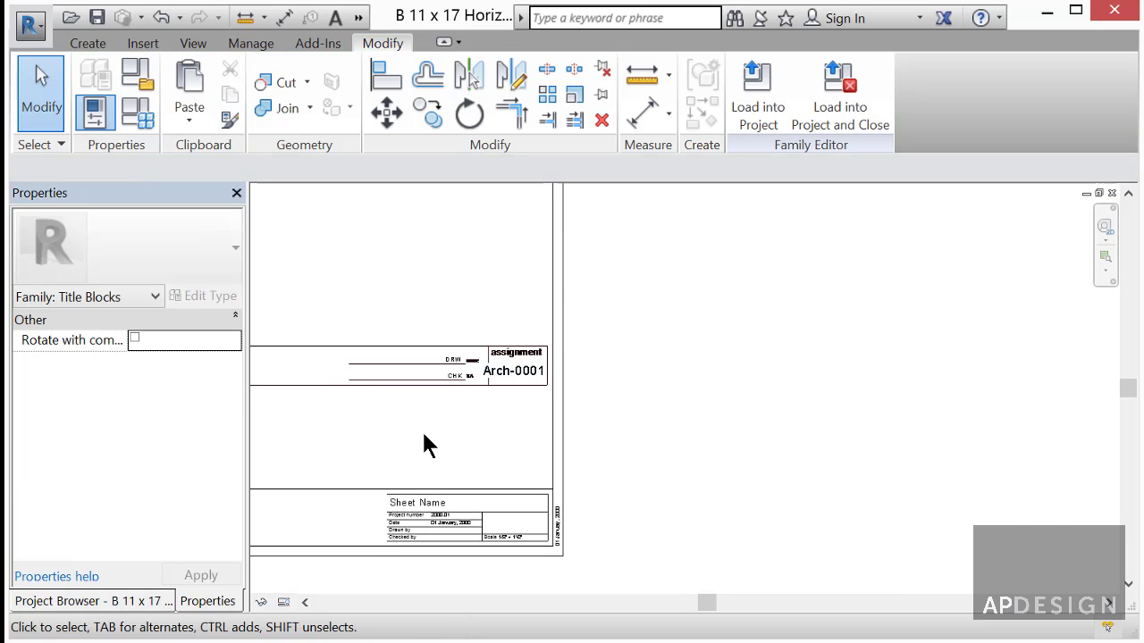
pyautogui.moveTo(424, 436); pyautogui.dragTo(631, 413, button='middle')
pyautogui.scroll(1, 631, 422)
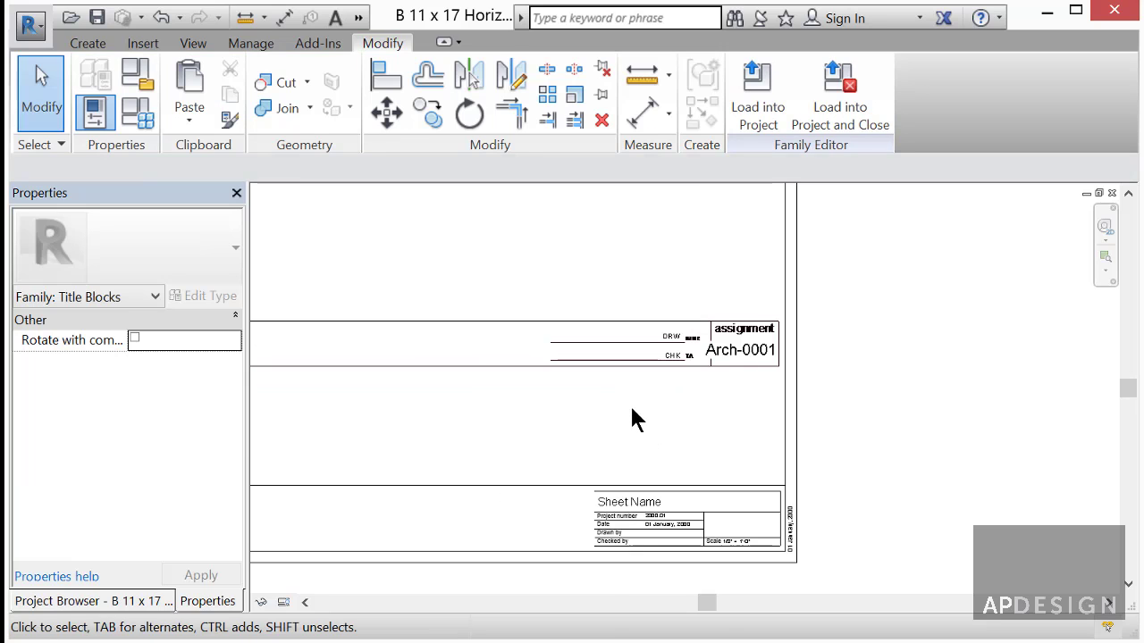
pyautogui.scroll(1, 633, 431)
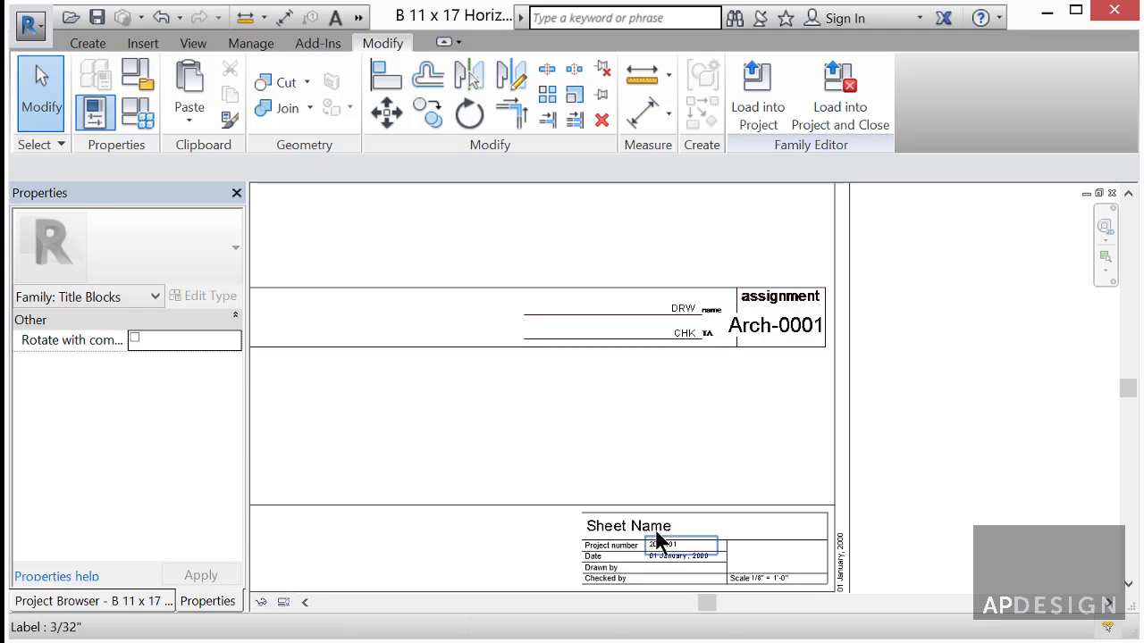
pyautogui.scroll(-1, 656, 540)
pyautogui.moveTo(633, 531); pyautogui.dragTo(375, 359)
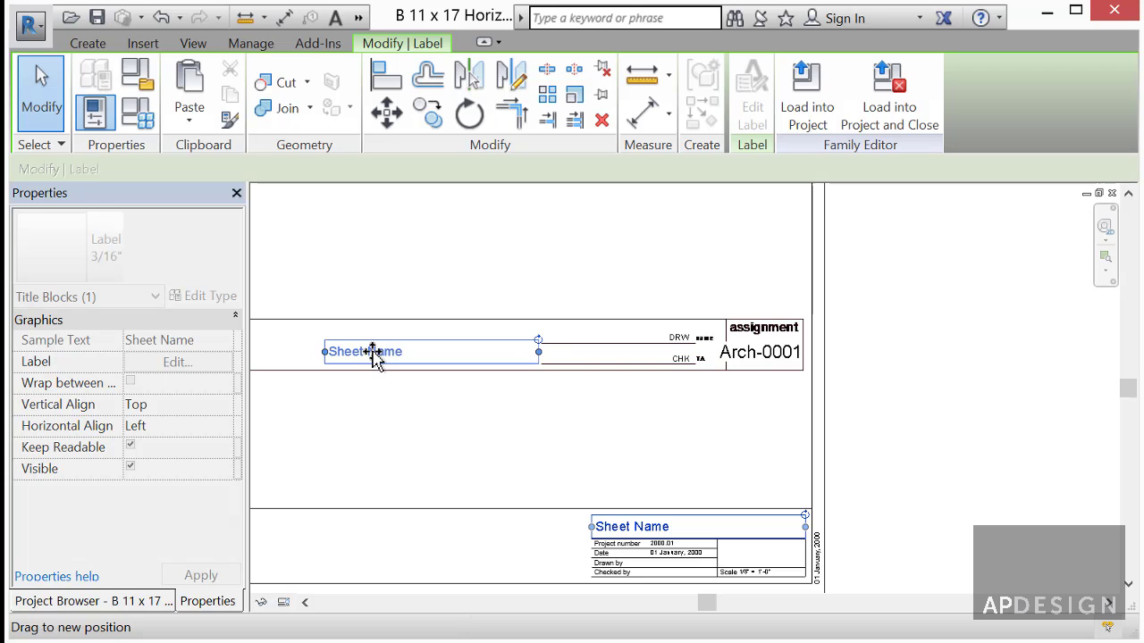
# - Right-align the Sheet Name text and raise it level with the DRW line
pyautogui.click(426, 420)
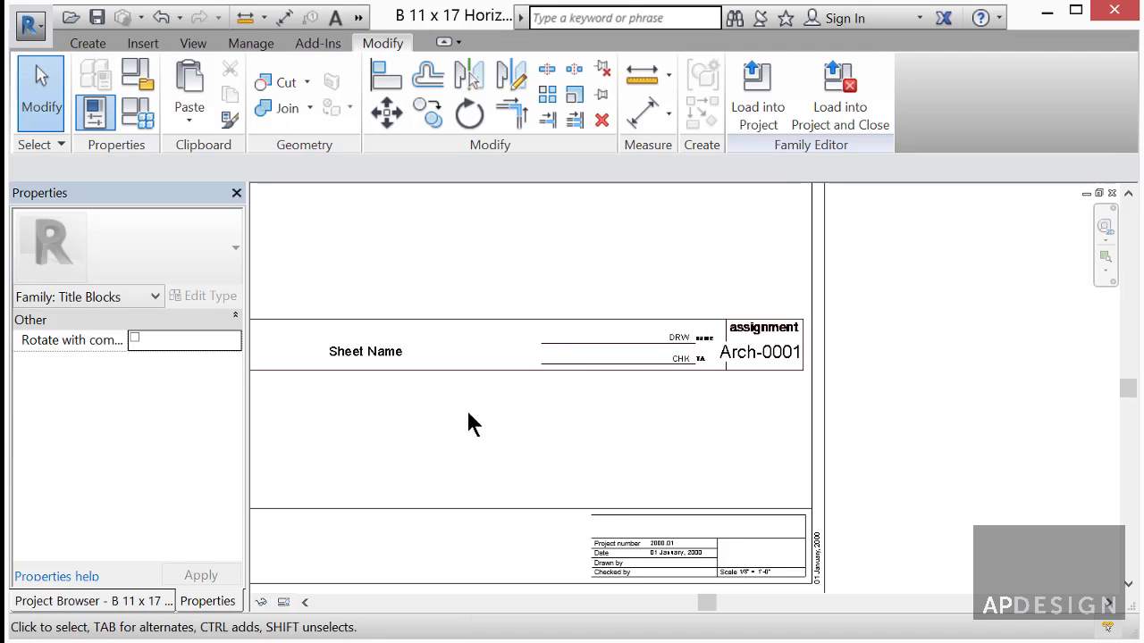
pyautogui.click(385, 355)
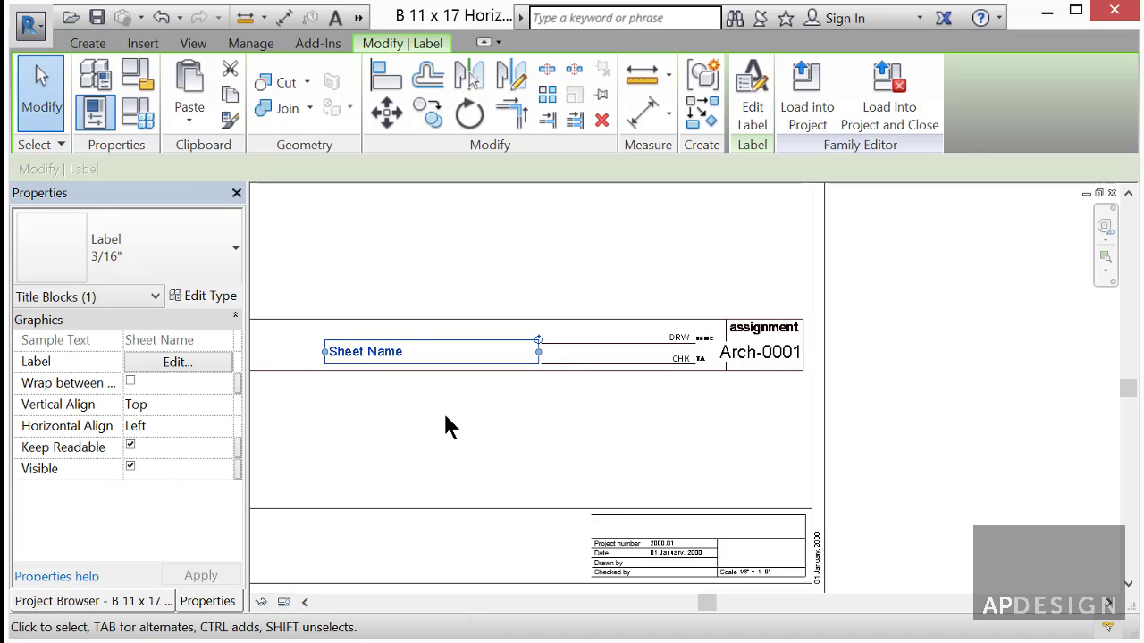
pyautogui.click(219, 426)
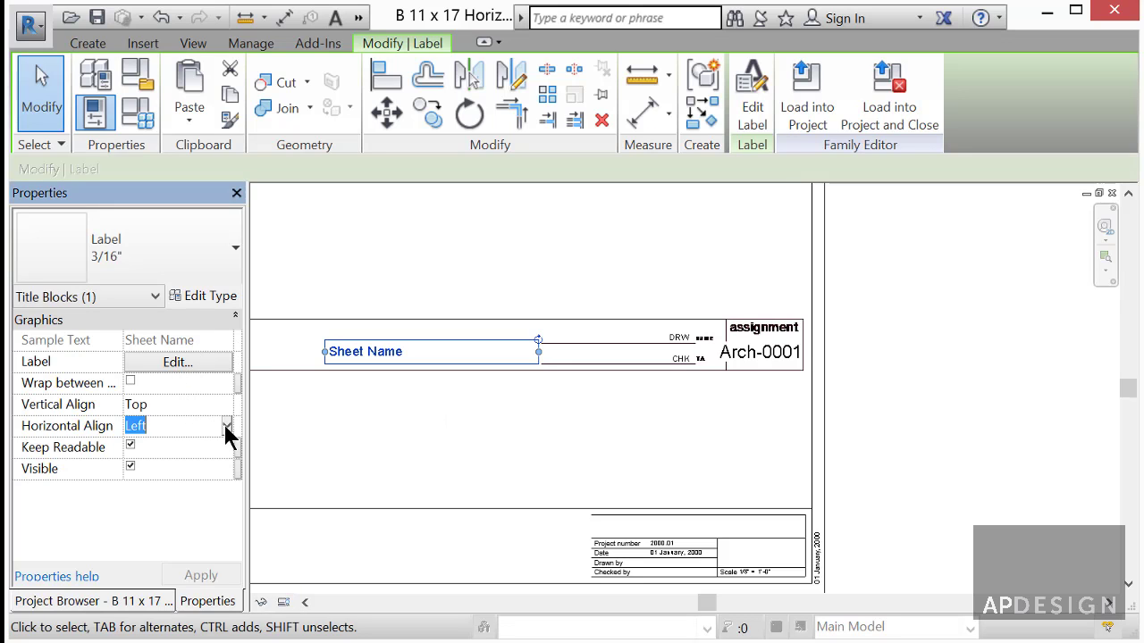
pyautogui.click(227, 427)
pyautogui.click(158, 483)
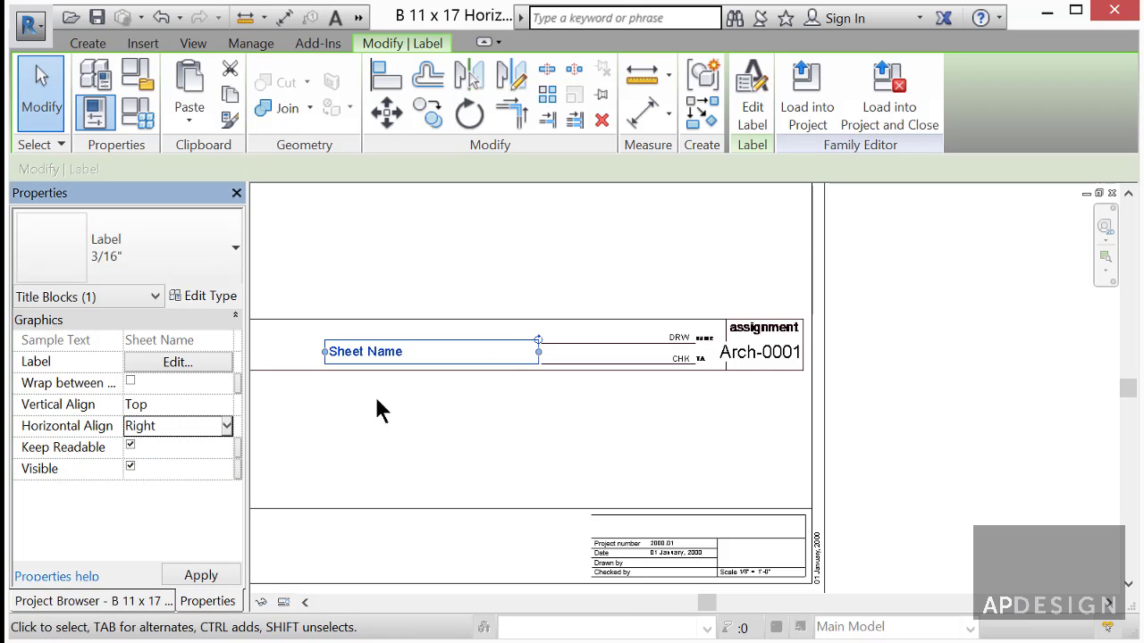
pyautogui.click(521, 390)
pyautogui.click(522, 360)
pyautogui.scroll(3, 523, 359)
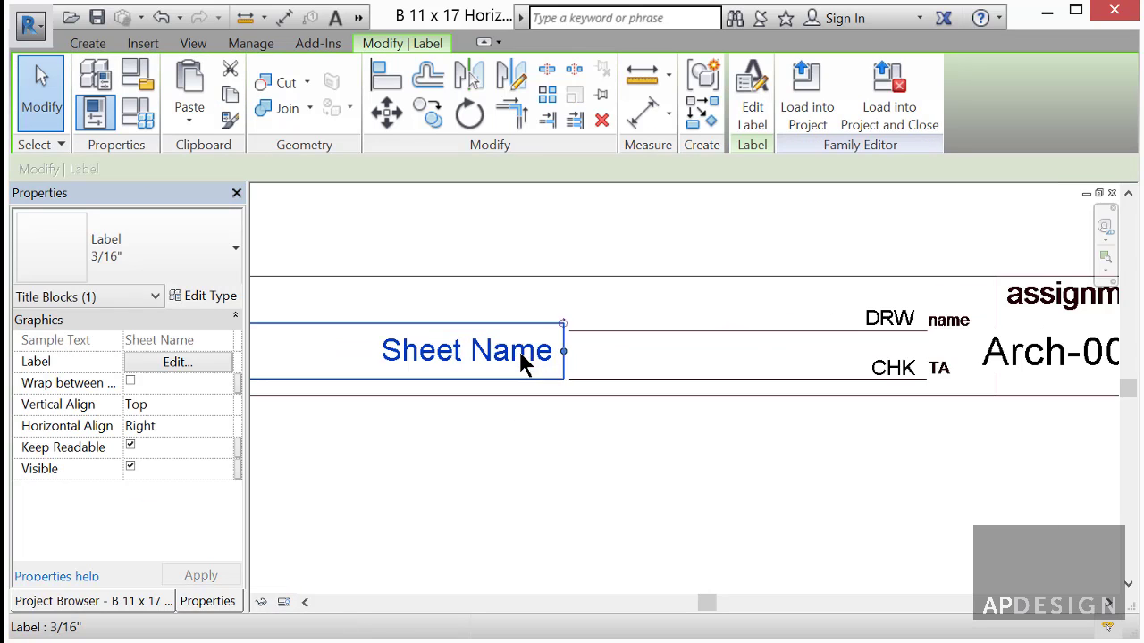
pyautogui.moveTo(519, 334); pyautogui.dragTo(519, 325)
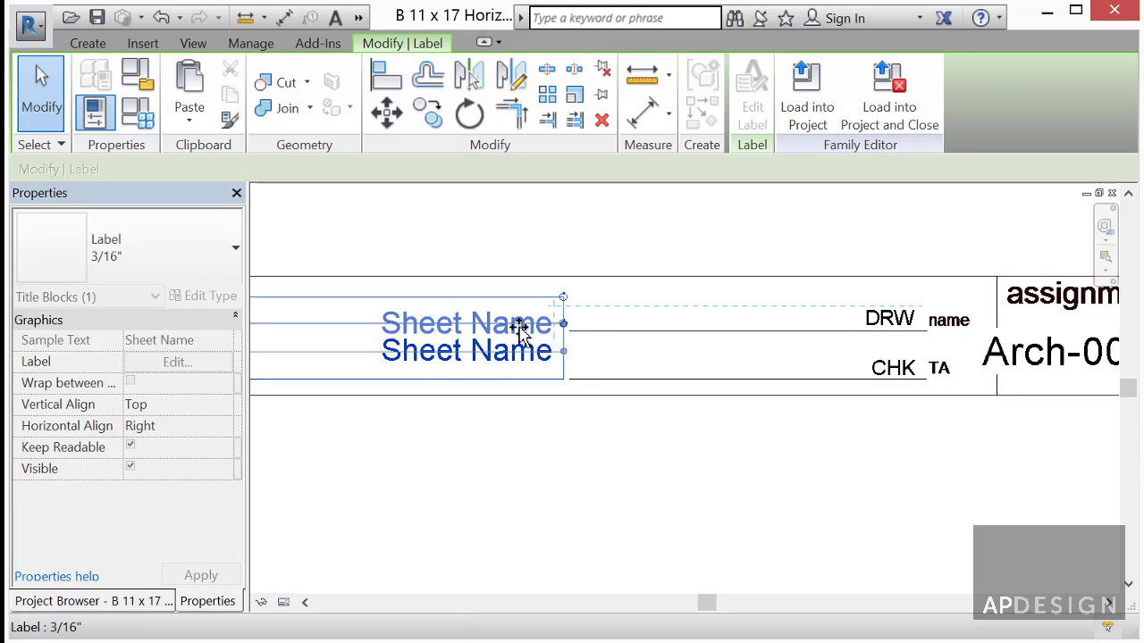
pyautogui.click(515, 414)
# - Window-select the elements of the old lower title block
pyautogui.scroll(-3, 536, 400)
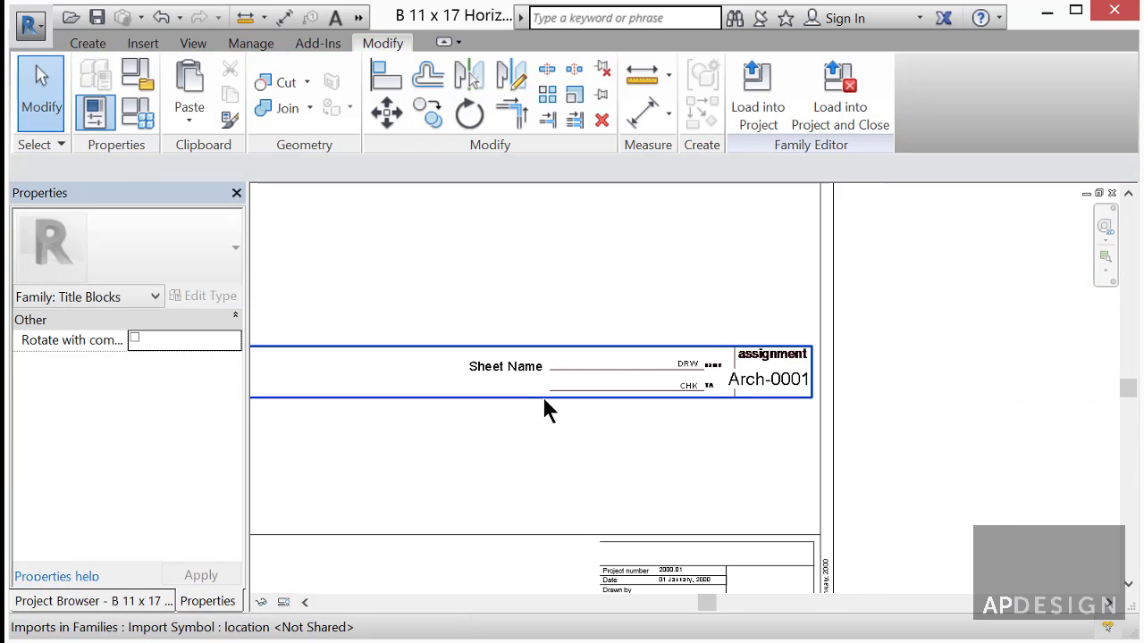
pyautogui.scroll(-4, 614, 411)
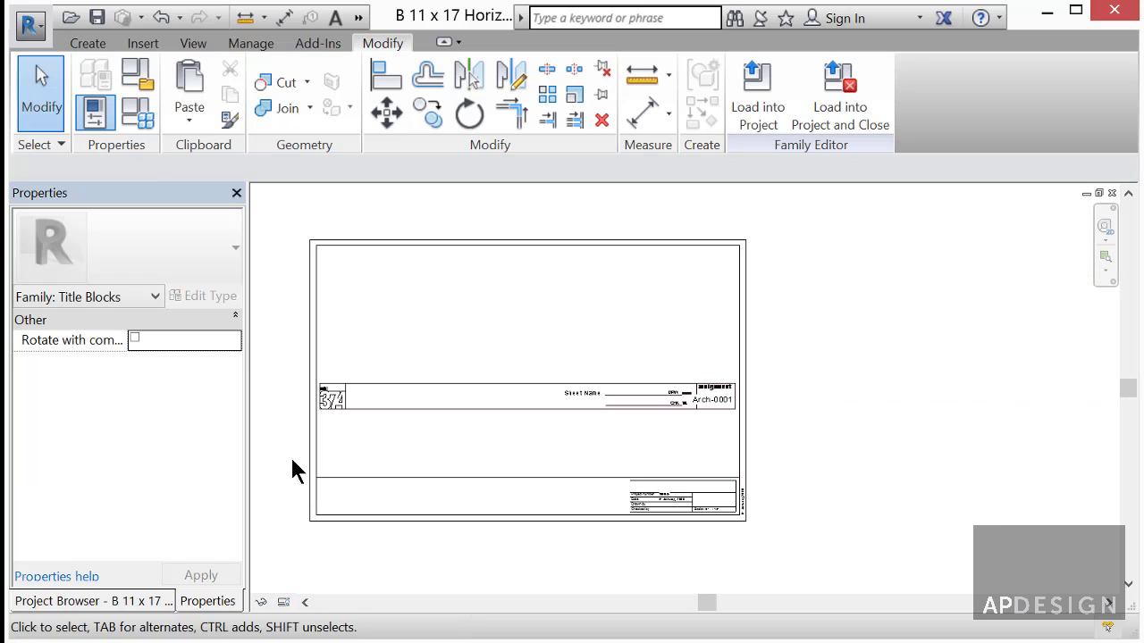
pyautogui.moveTo(291, 457); pyautogui.dragTo(816, 544)
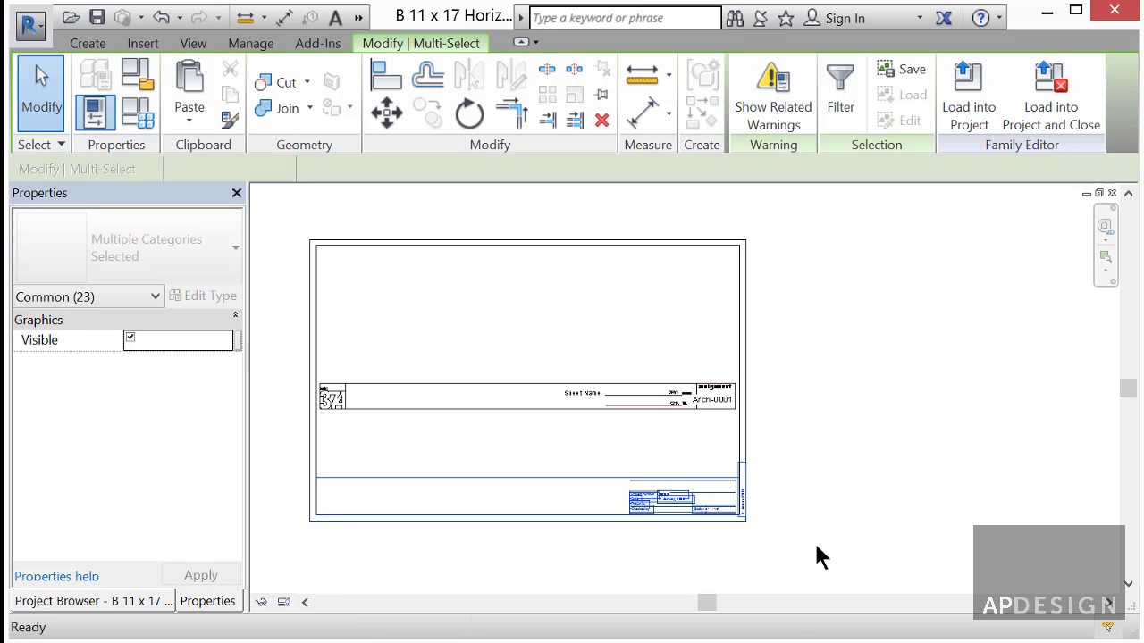
# - Select the old title block elements and the sheet's right border line
pyautogui.click(816, 544)
pyautogui.click(739, 456)
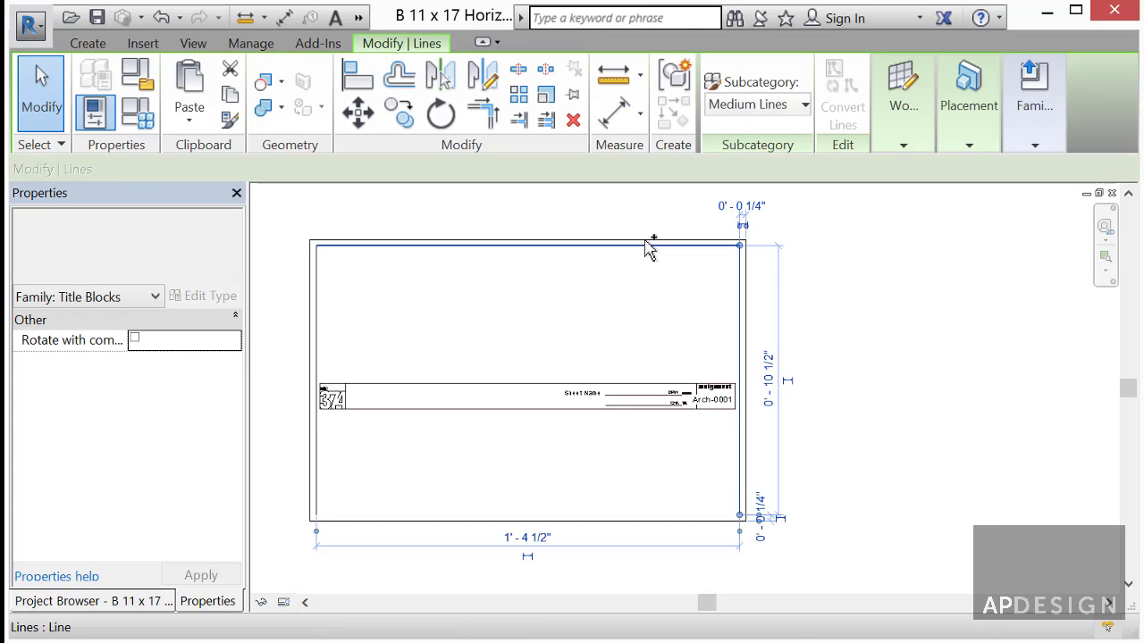
pyautogui.click(362, 328)
# - Window-select the title strip and move it with MV down onto the sheet's bottom edge
pyautogui.moveTo(269, 467); pyautogui.dragTo(822, 364)
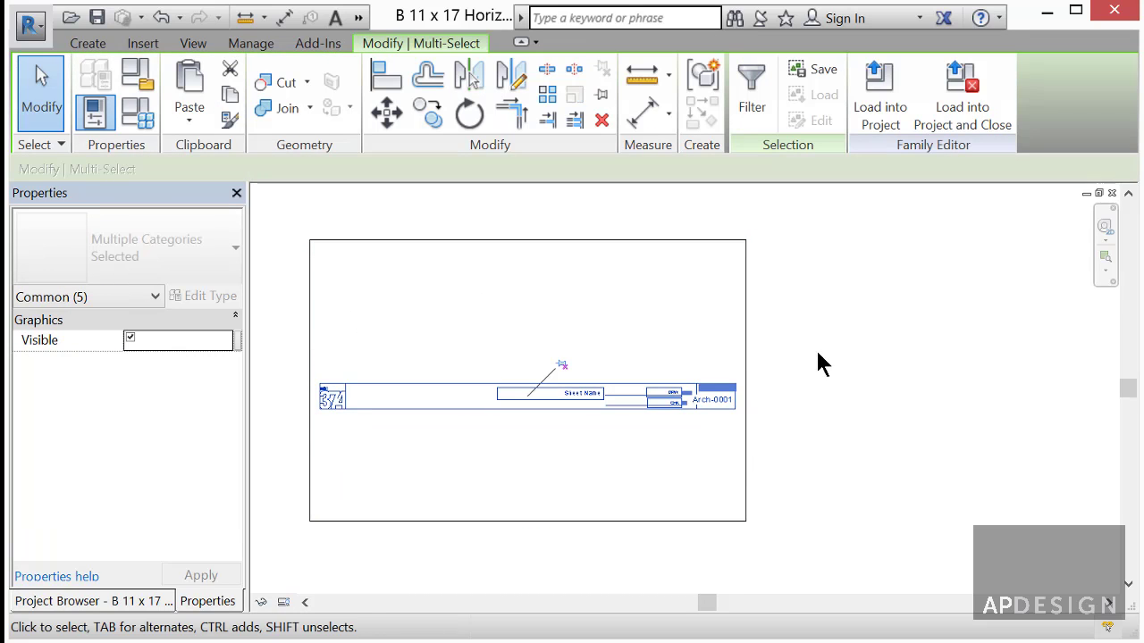
pyautogui.press('m')
pyautogui.press('v')
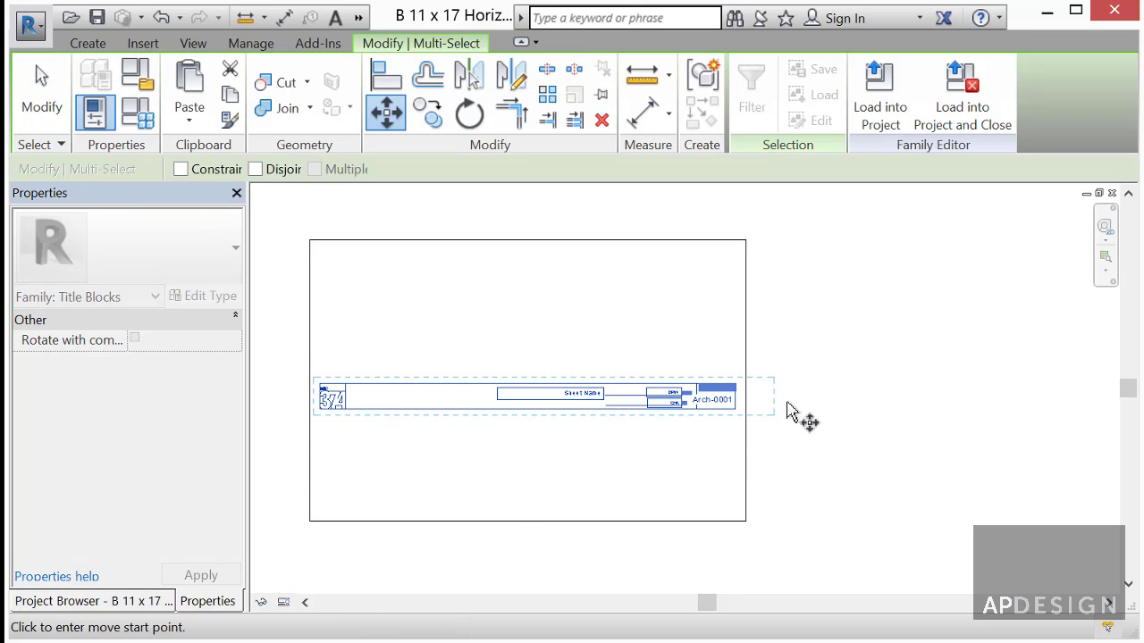
pyautogui.click(787, 402)
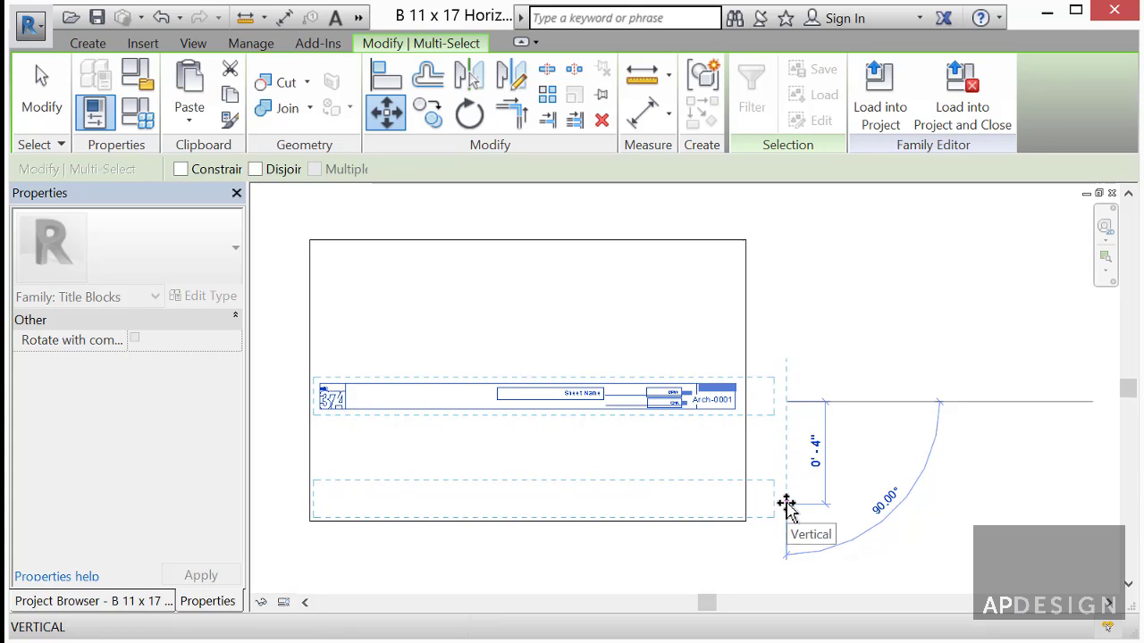
pyautogui.click(786, 504)
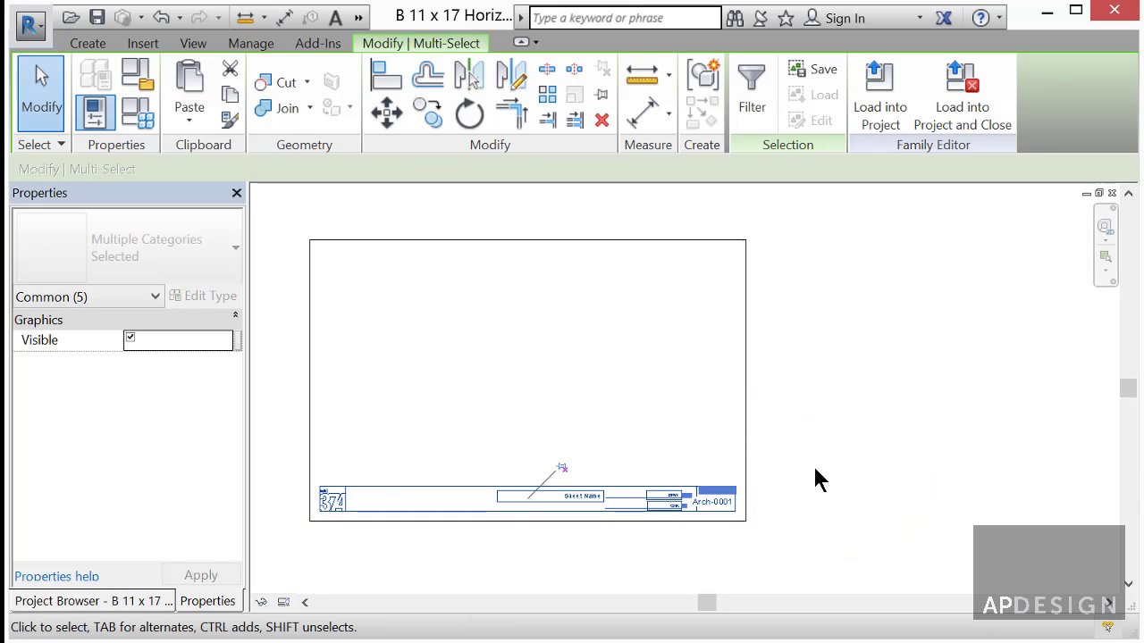
pyautogui.press('Escape')
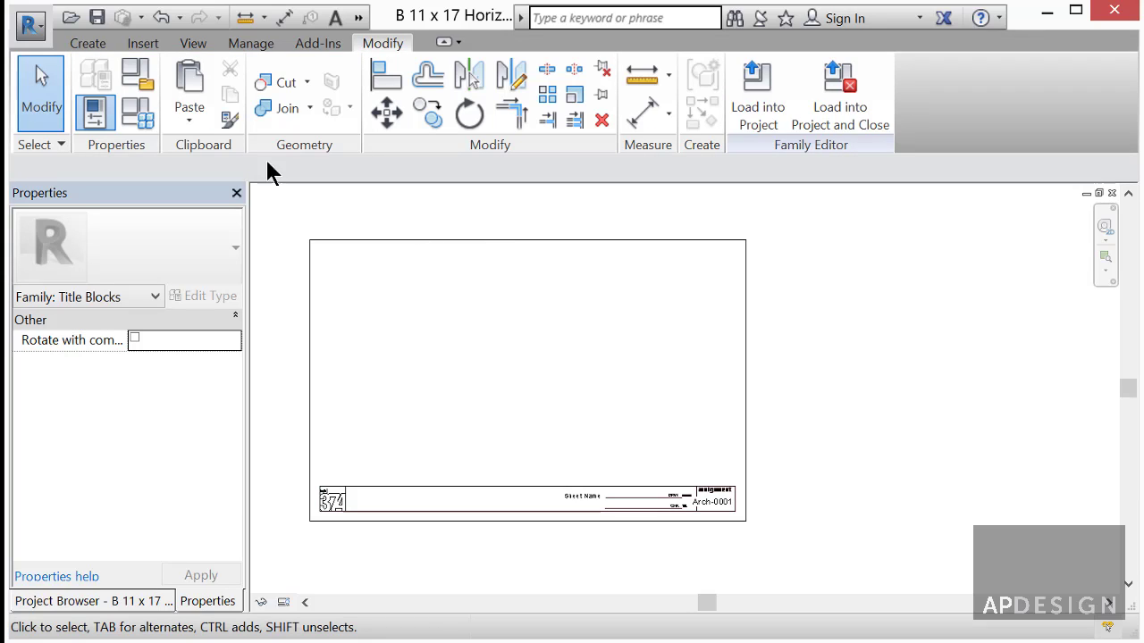
# - Save the family as D3 11 x 17 Horizontal.rfa and load it into the project
pyautogui.click(36, 32)
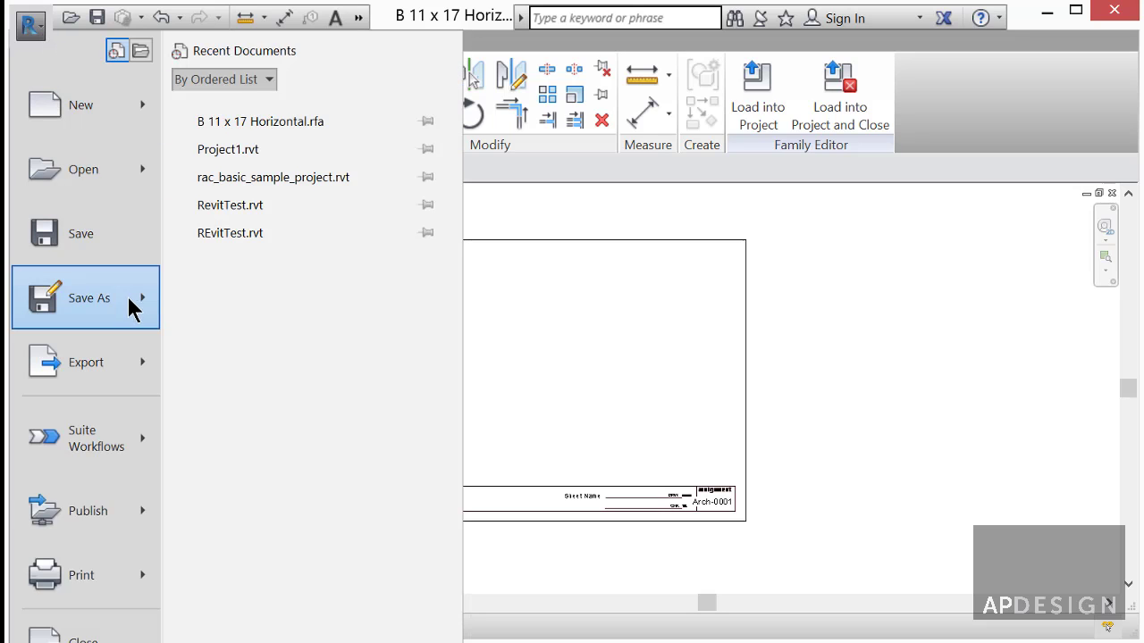
pyautogui.moveTo(138, 307)
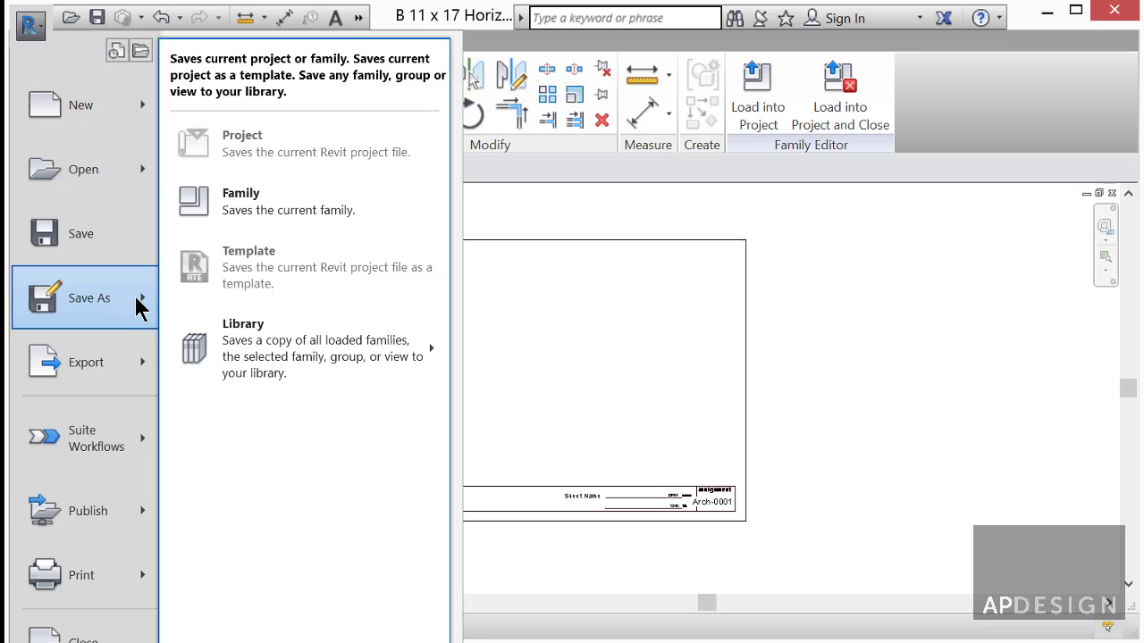
pyautogui.click(248, 201)
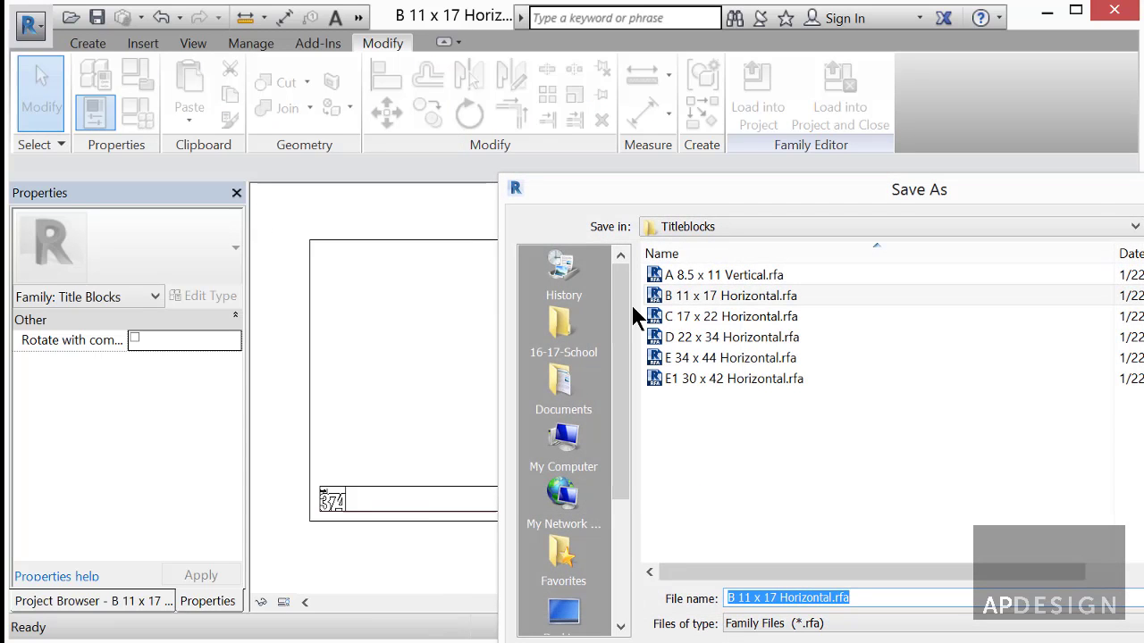
pyautogui.moveTo(736, 598); pyautogui.dragTo(720, 598)
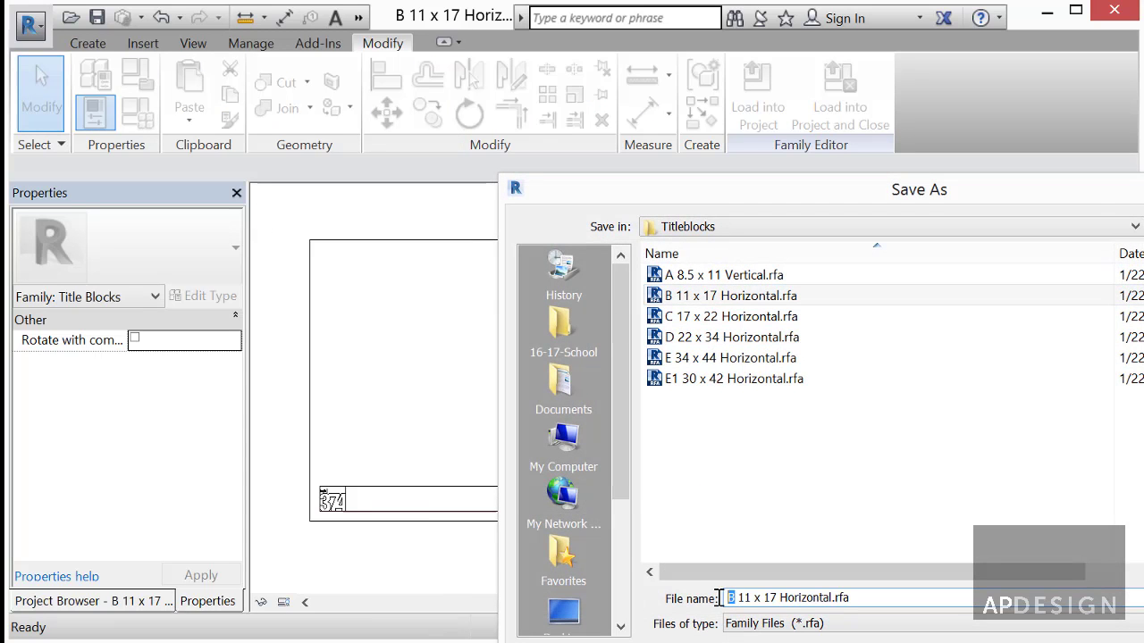
pyautogui.press('BackSpace')
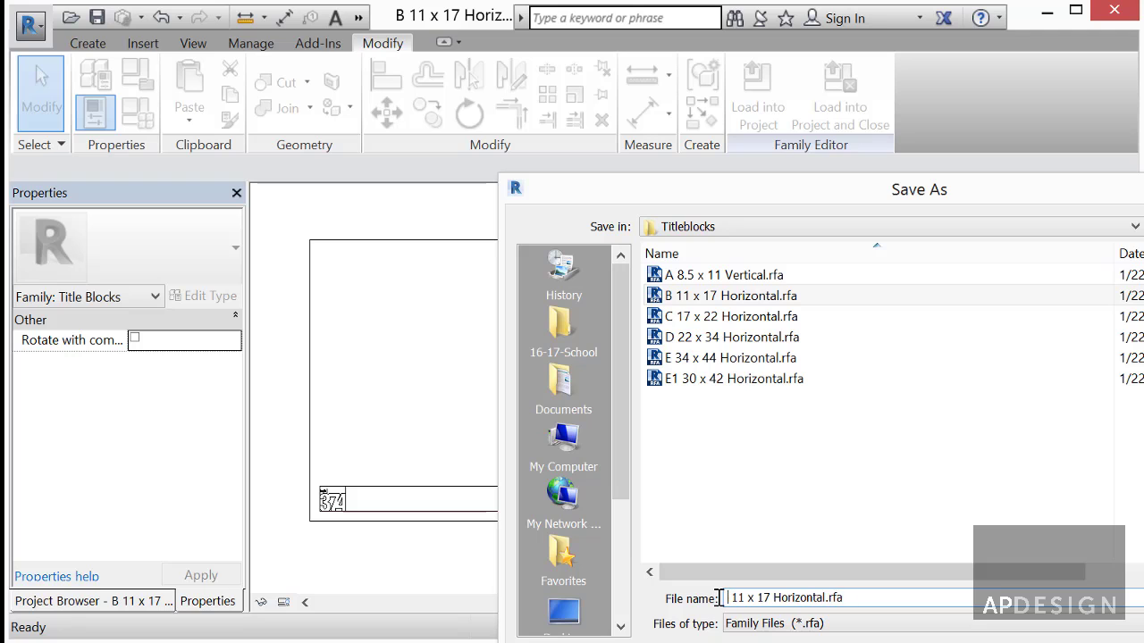
pyautogui.write('D3')
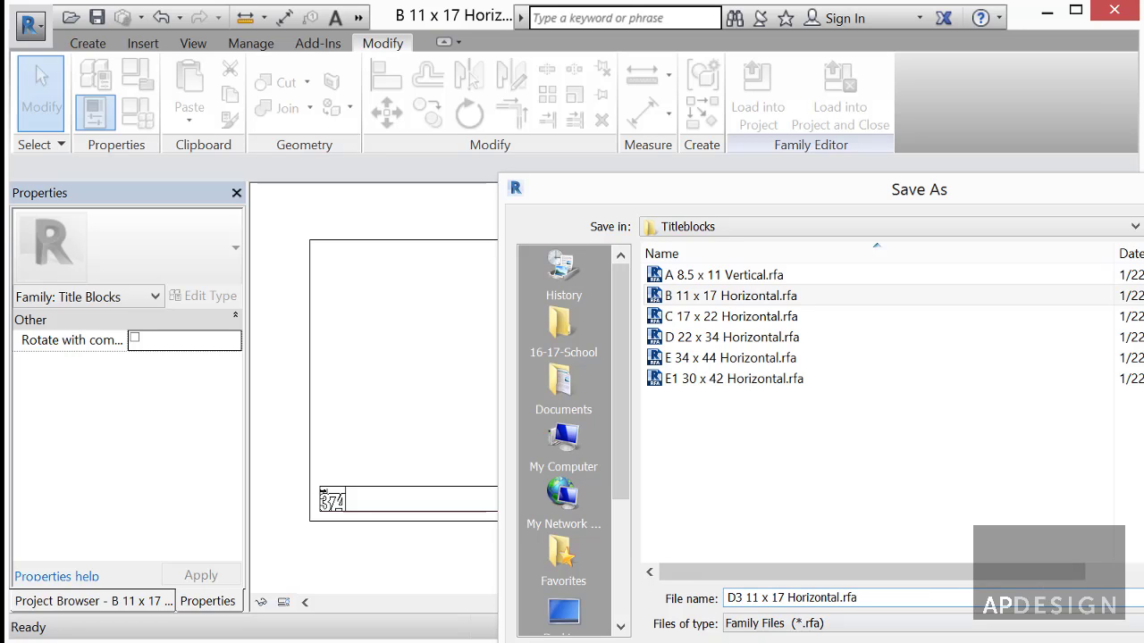
pyautogui.press('Return')
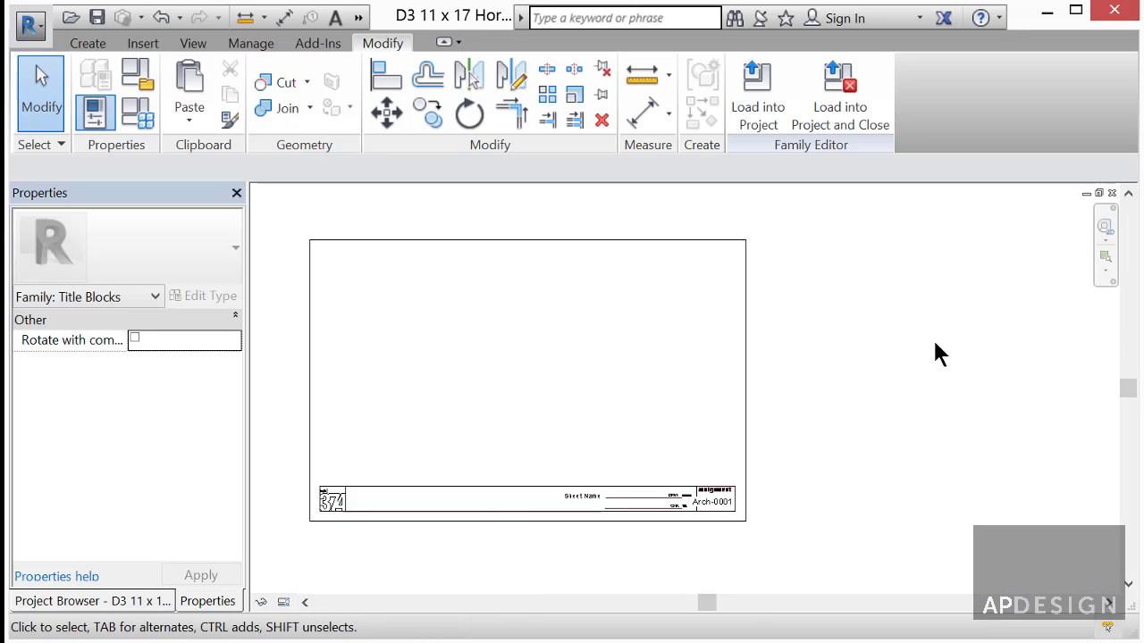
pyautogui.click(827, 115)
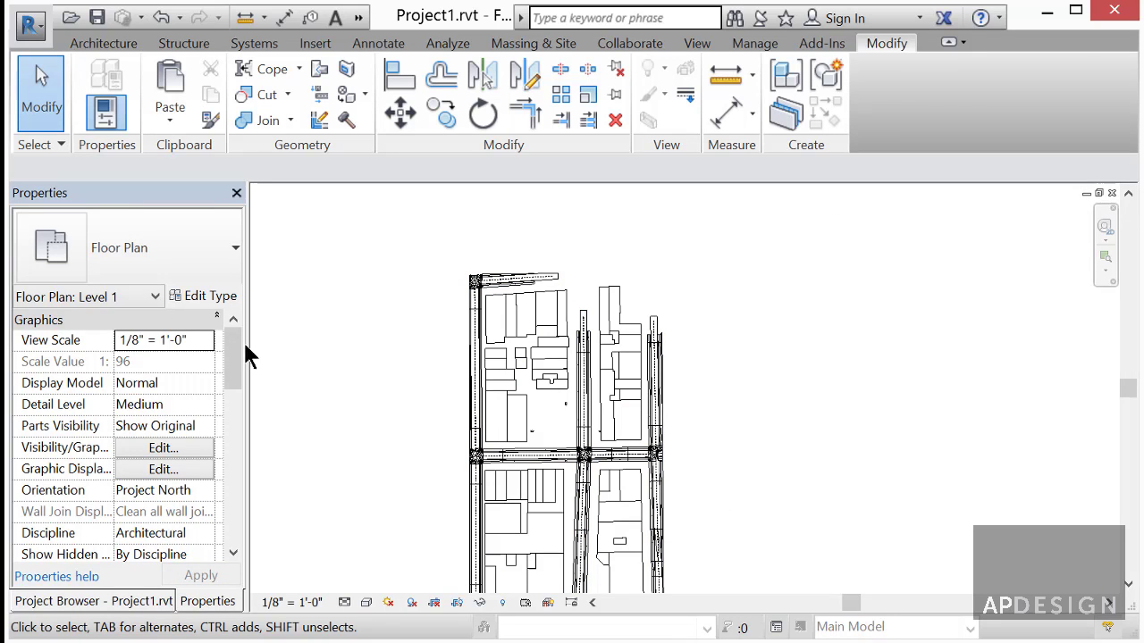
# - Open sheet A2.0 - Concept to Building from the Project Browser
pyautogui.moveTo(234, 358); pyautogui.dragTo(235, 424)
pyautogui.click(112, 601)
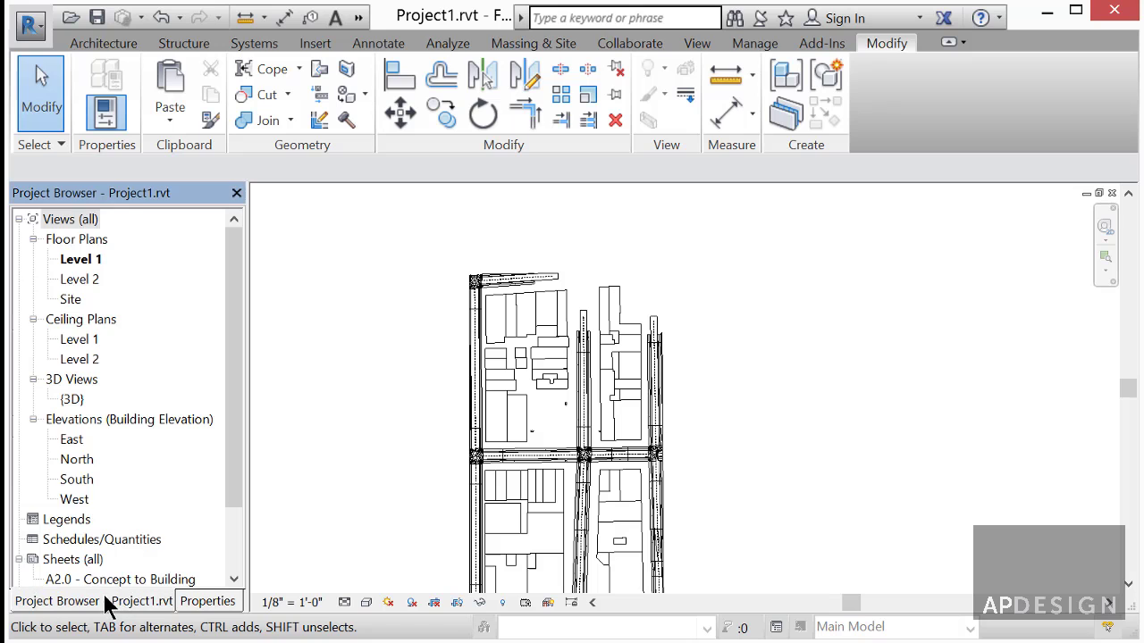
pyautogui.moveTo(230, 489); pyautogui.dragTo(227, 552)
pyautogui.doubleClick(67, 500)
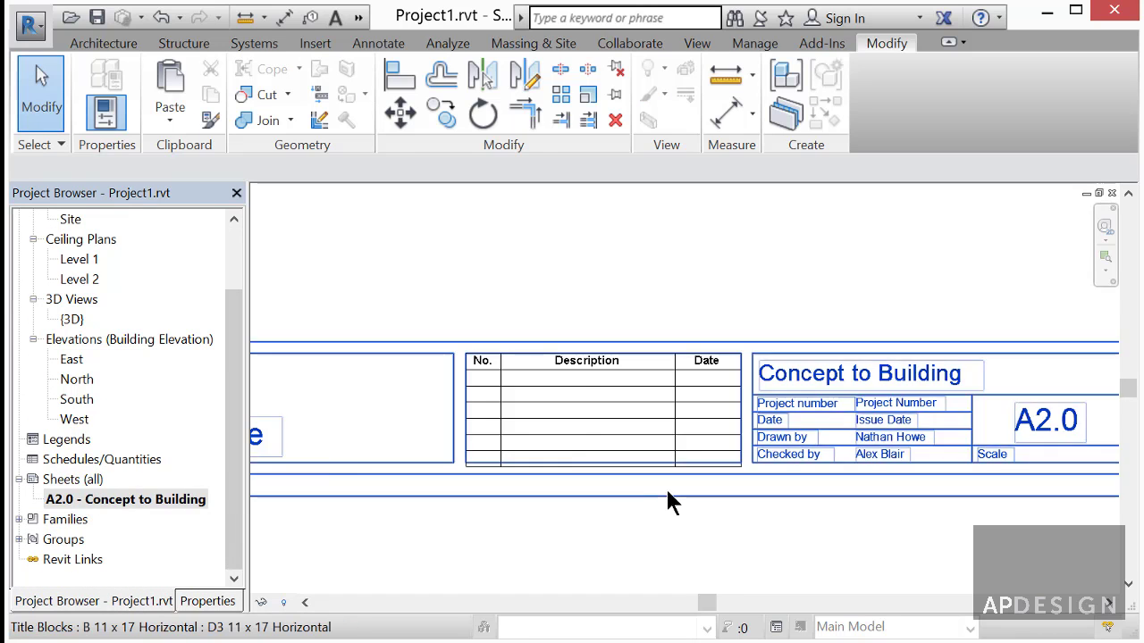
# - Select the sheet's title block and bring up its type list in Properties
pyautogui.scroll(-5, 669, 483)
pyautogui.click(706, 484)
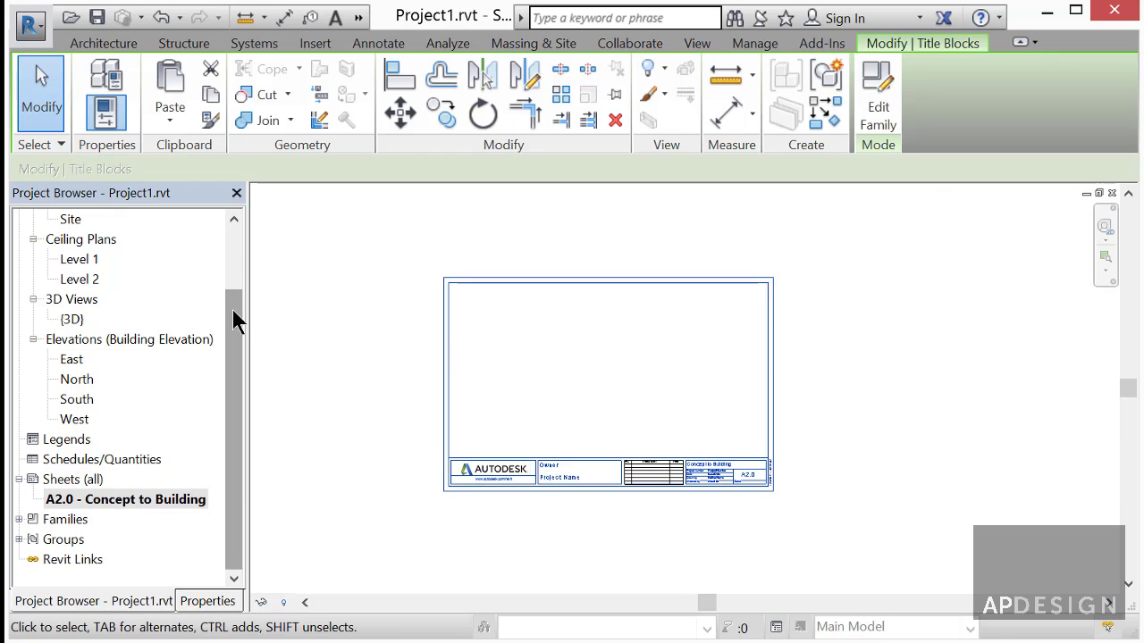
pyautogui.click(206, 601)
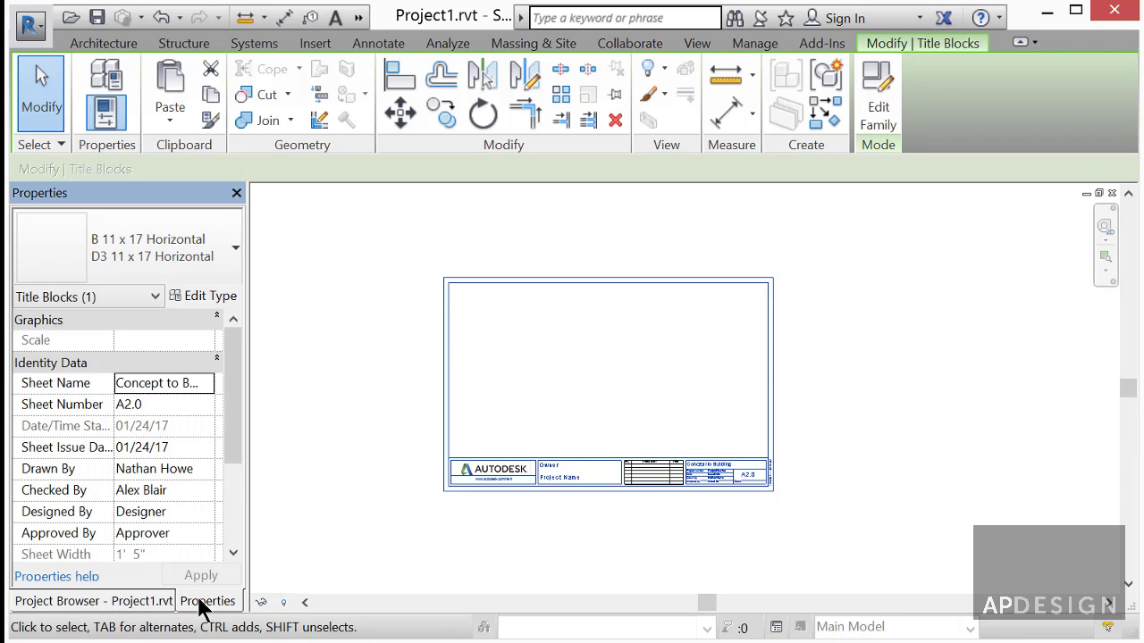
pyautogui.click(234, 249)
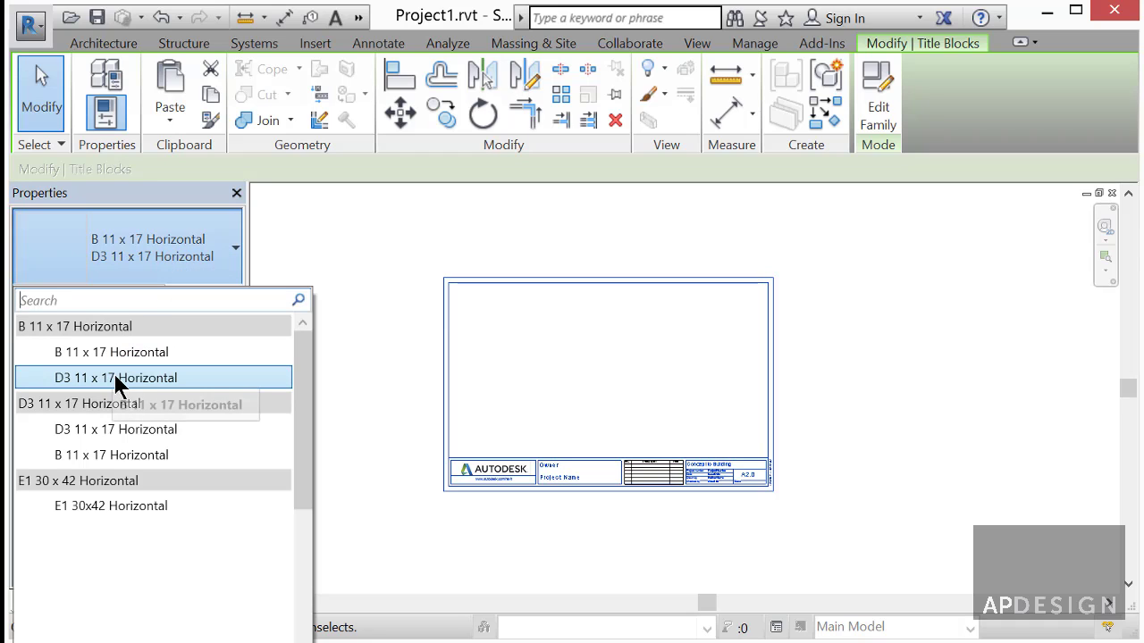
# - Switch the title block to D3 11 x 17 Horizontal and zoom in to check the strip's values
pyautogui.click(112, 430)
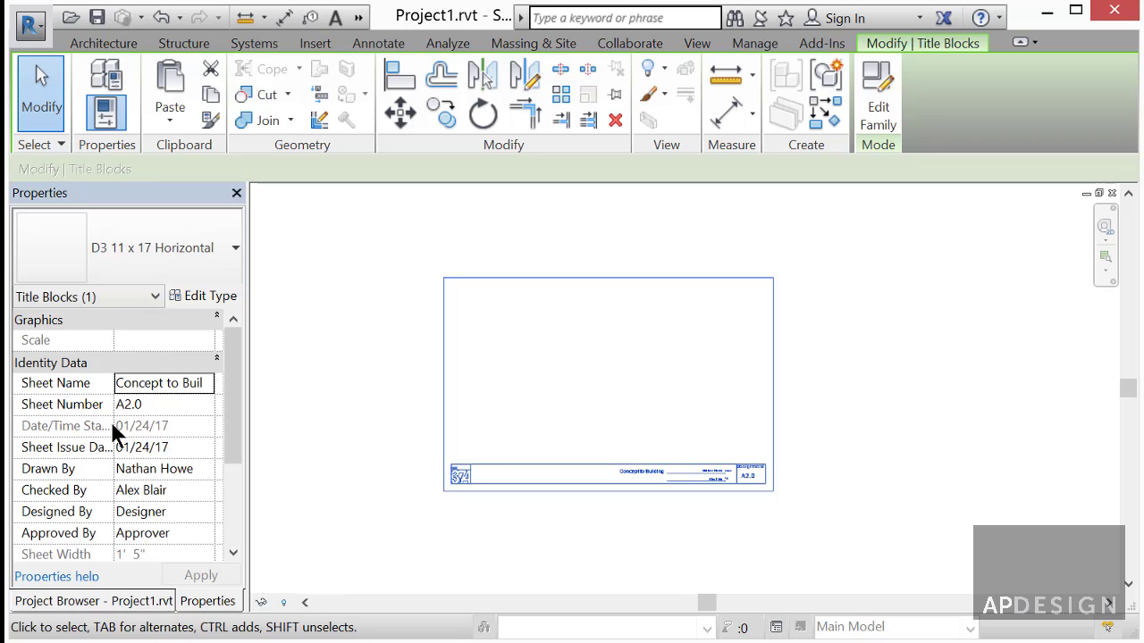
pyautogui.click(362, 437)
pyautogui.scroll(5, 708, 478)
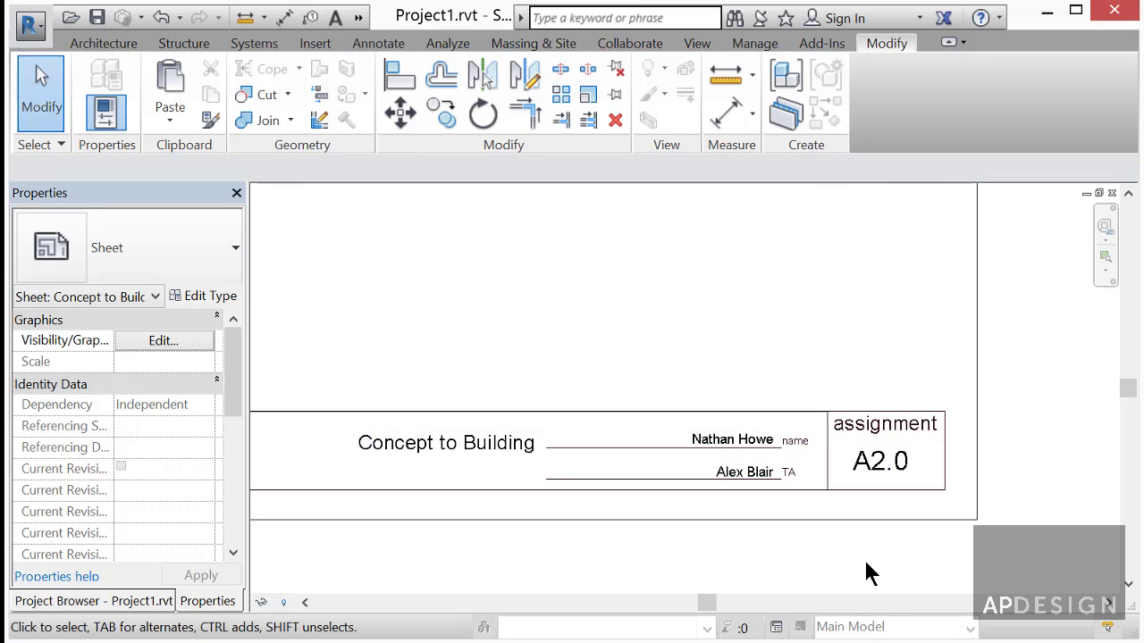
pyautogui.scroll(2, 865, 536)
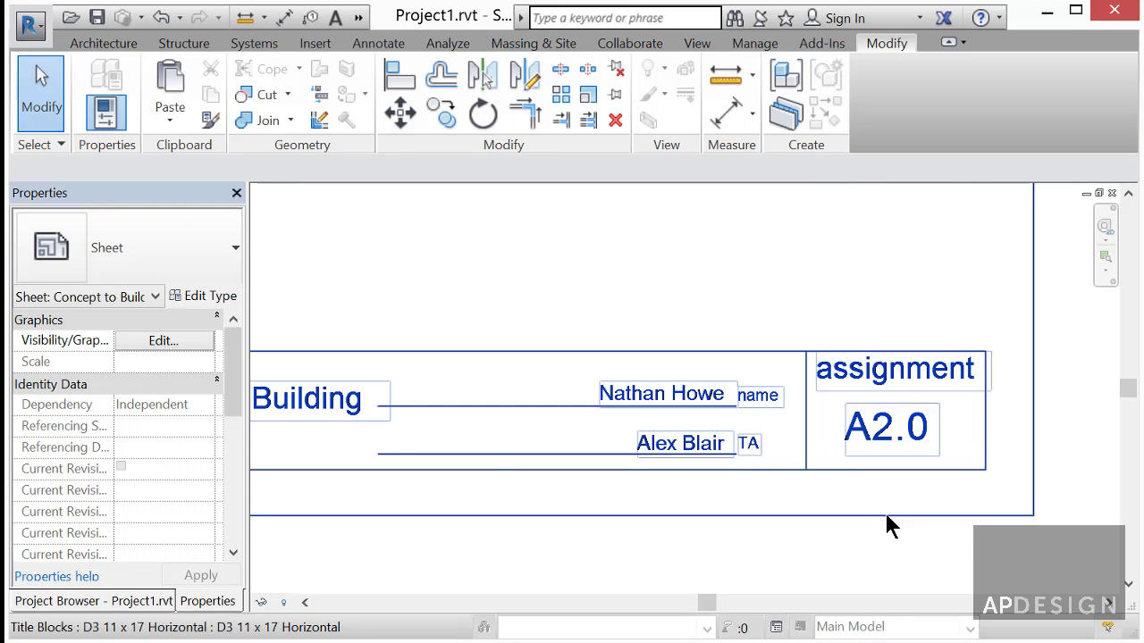
pyautogui.scroll(-4, 886, 524)
pyautogui.scroll(-3, 905, 532)
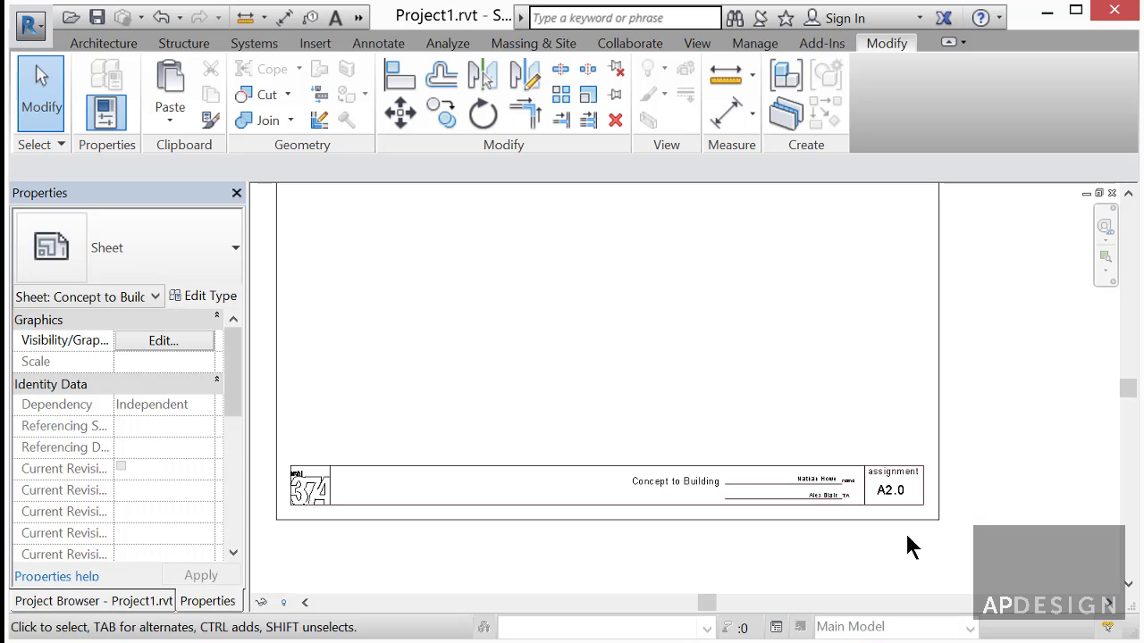
pyautogui.scroll(3, 905, 531)
pyautogui.scroll(-3, 915, 532)
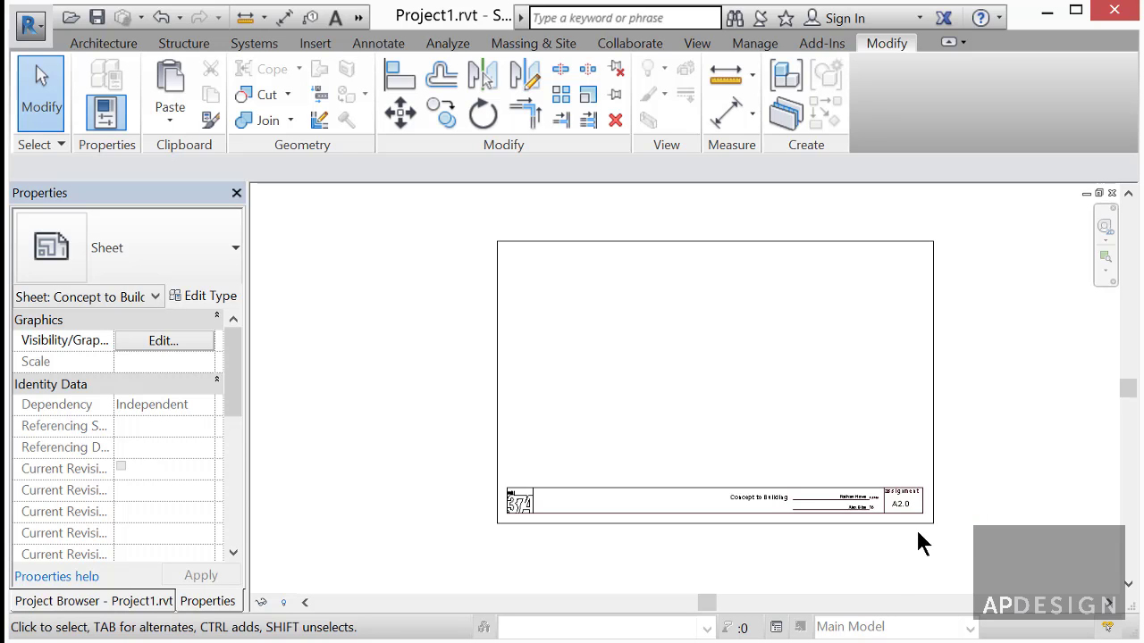
pyautogui.scroll(3, 919, 520)
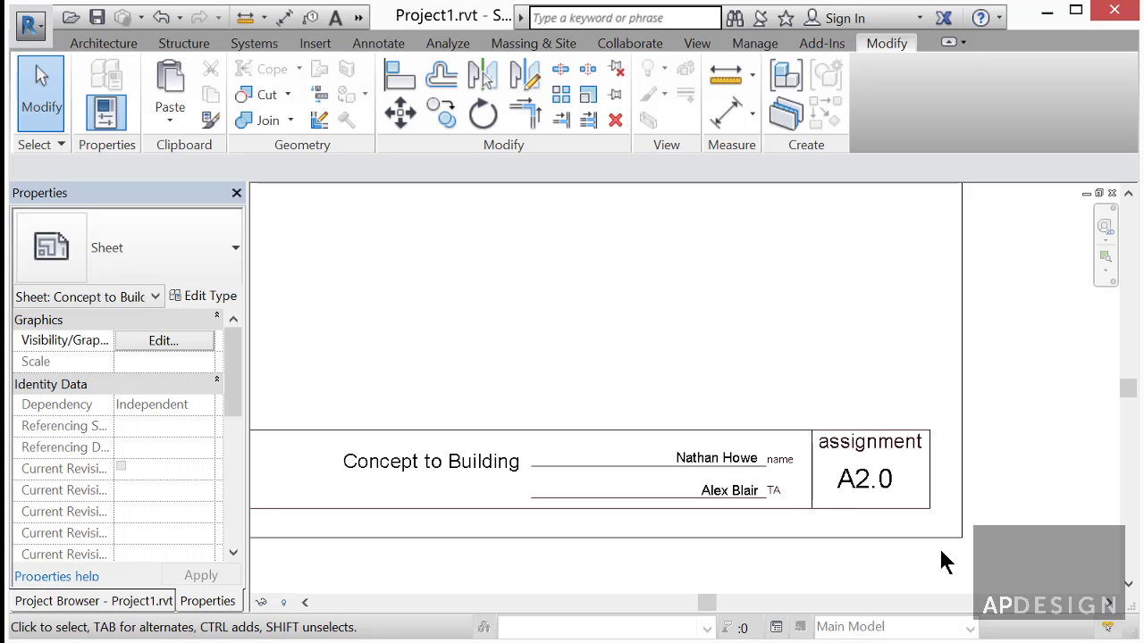
pyautogui.scroll(-3, 941, 548)
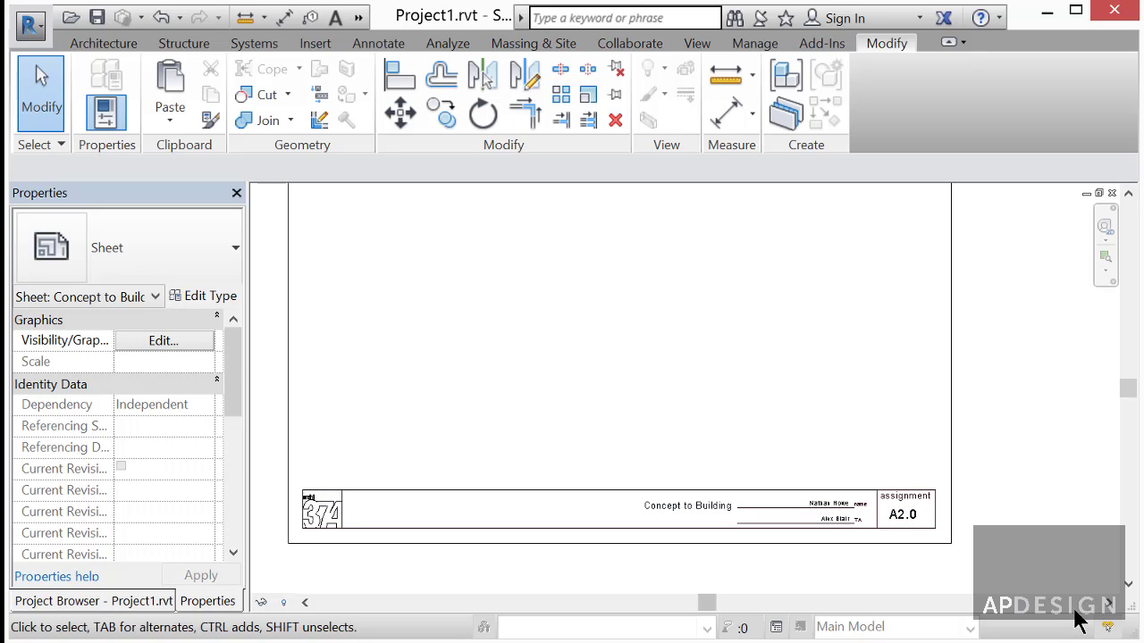
pyautogui.scroll(-2, 986, 572)
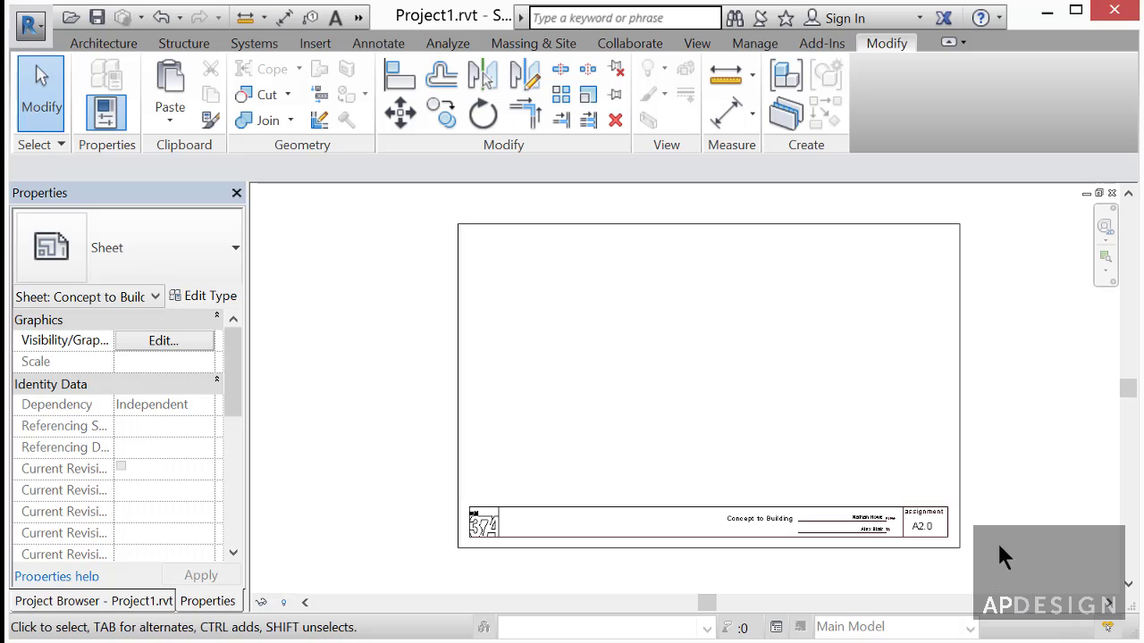